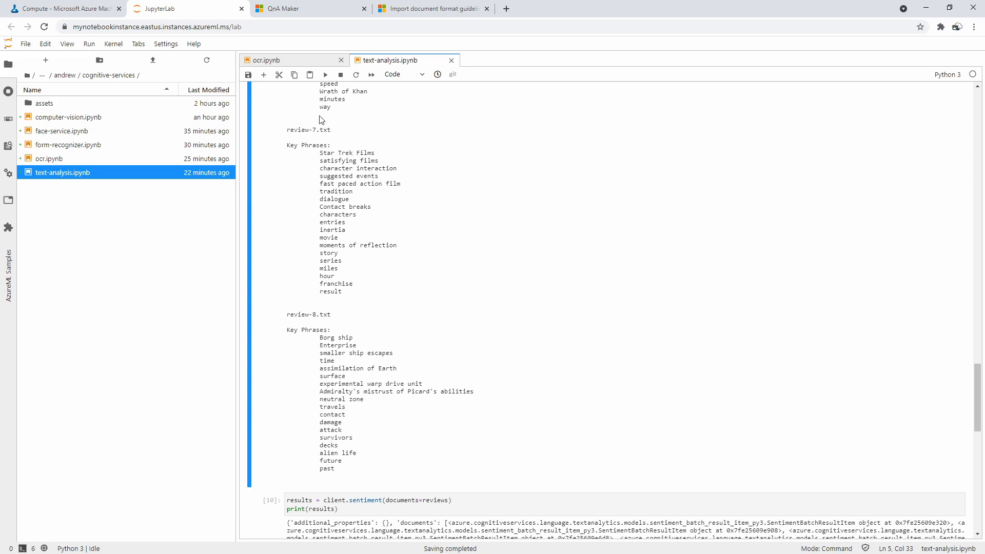
- View the QnA Maker site, and open the Azure portal in a new browser tab
{"action": "left_click", "coordinate": [288, 12]}
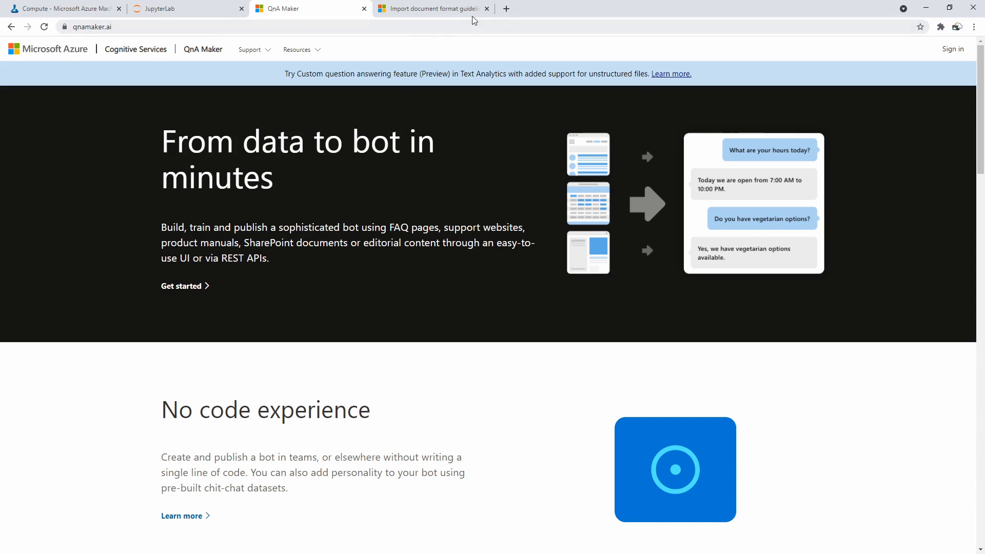
{"action": "left_click", "coordinate": [509, 10]}
{"action": "type", "text": "port"}
{"action": "key", "text": "Return"}
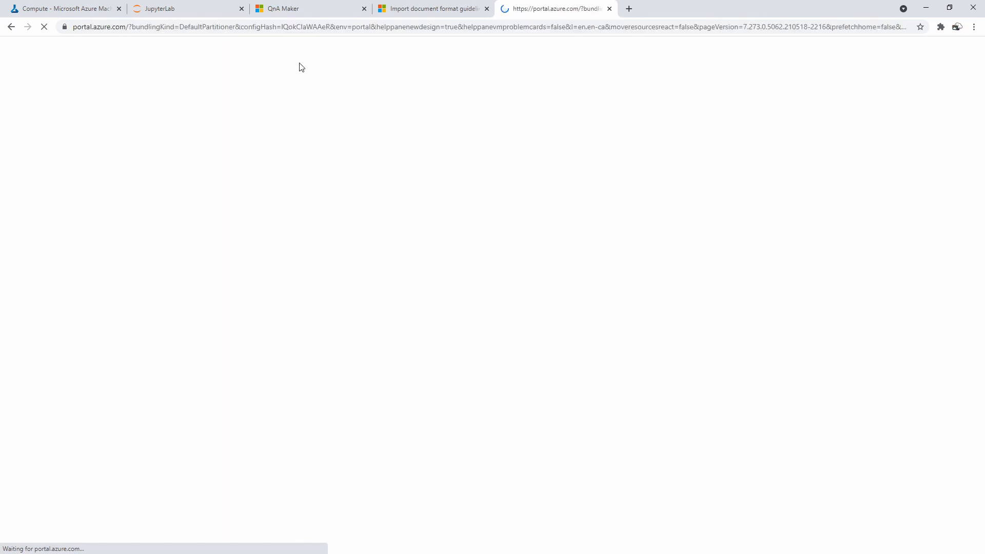
- Search the Azure Marketplace for "qna" and open the Microsoft QnA Maker offering, reloading its page
{"action": "left_click", "coordinate": [351, 47]}
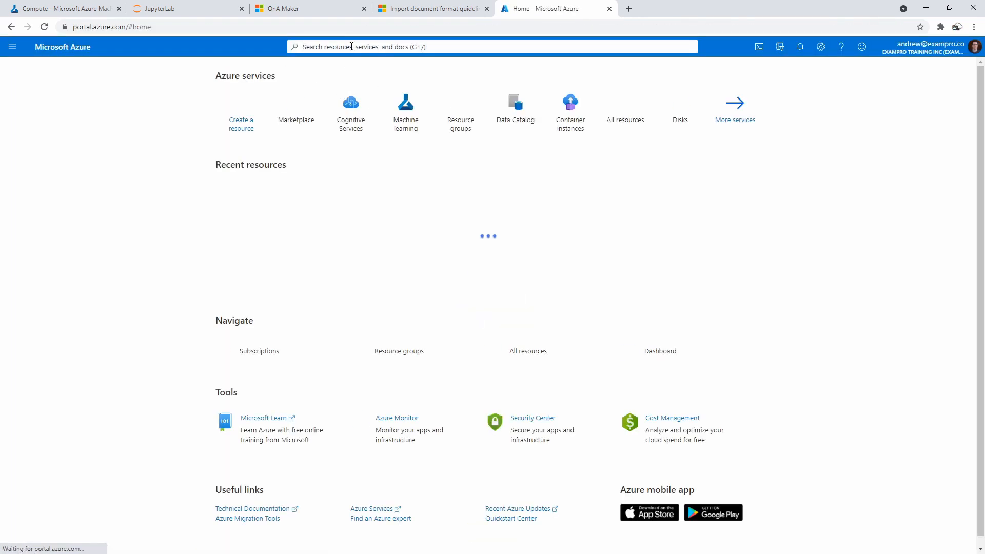
{"action": "type", "text": "market"}
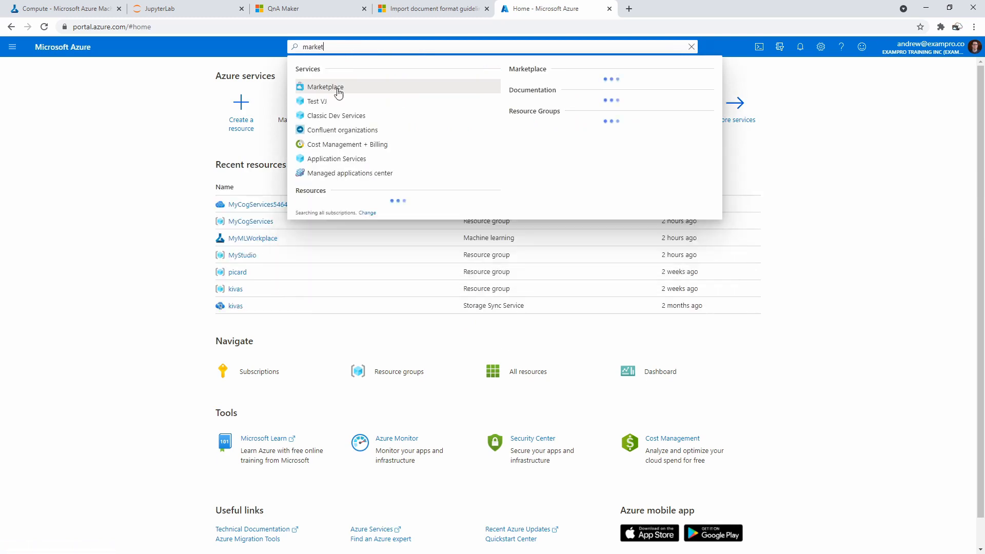
{"action": "left_click", "coordinate": [337, 90]}
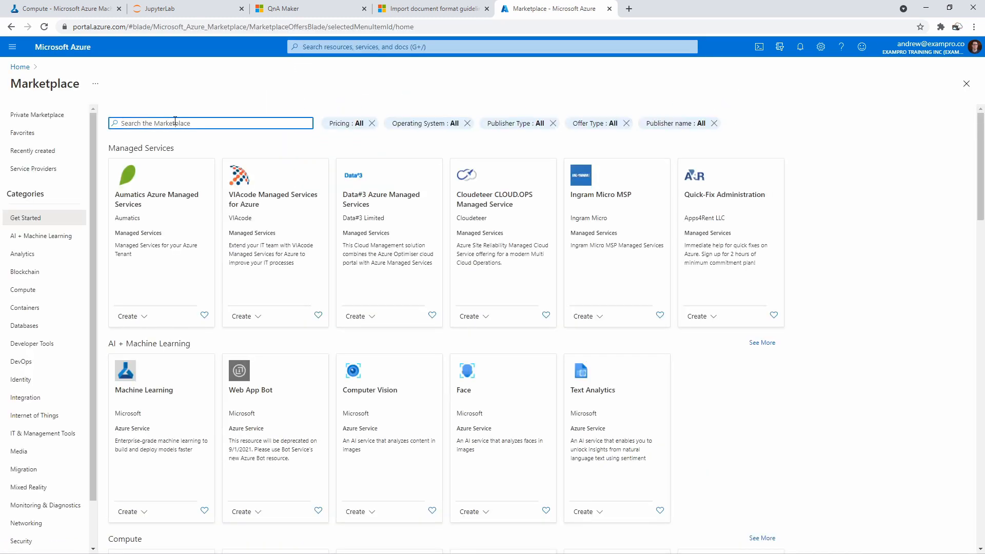
{"action": "type", "text": "qna"}
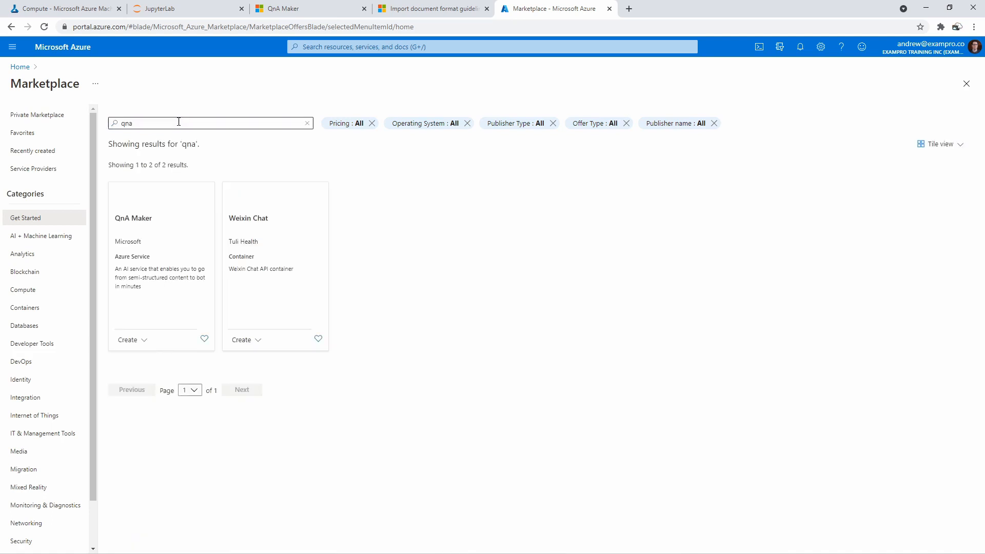
{"action": "left_click", "coordinate": [139, 205]}
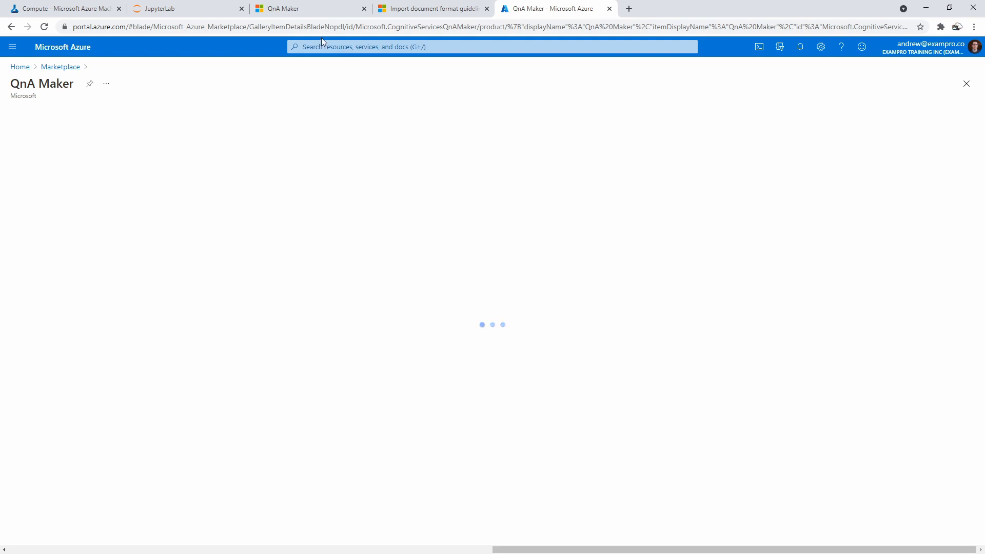
{"action": "left_click", "coordinate": [488, 26]}
{"action": "key", "text": "Return"}
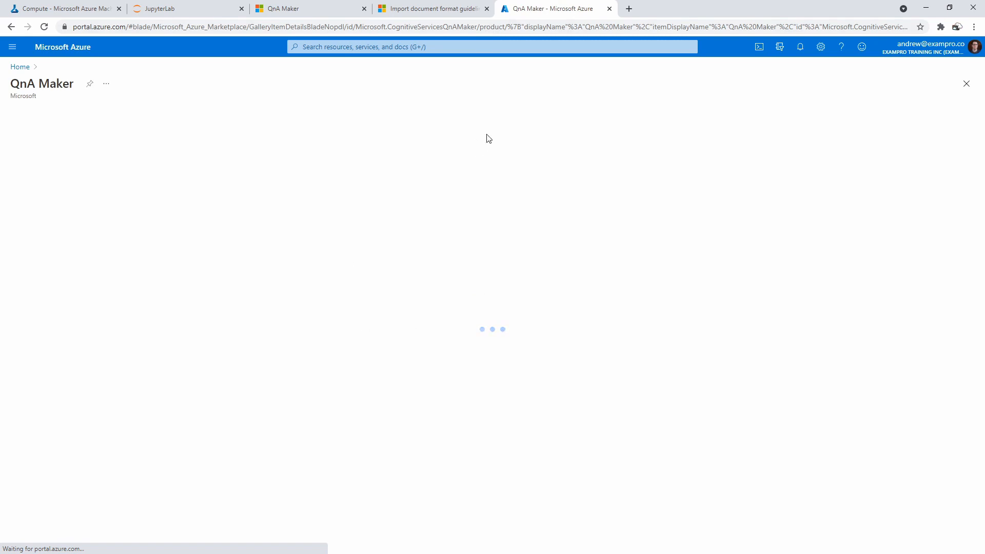
- Sign in to the QnA Maker site and open the page for creating a knowledge base
{"action": "left_click", "coordinate": [435, 12]}
{"action": "left_click", "coordinate": [319, 13]}
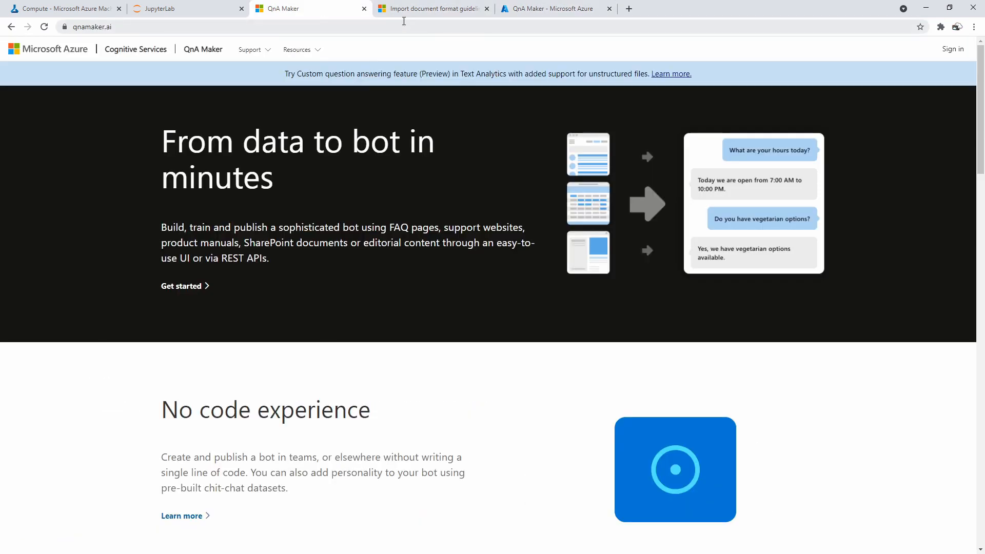
{"action": "left_click", "coordinate": [403, 13]}
{"action": "left_click", "coordinate": [533, 11]}
{"action": "left_click", "coordinate": [316, 12]}
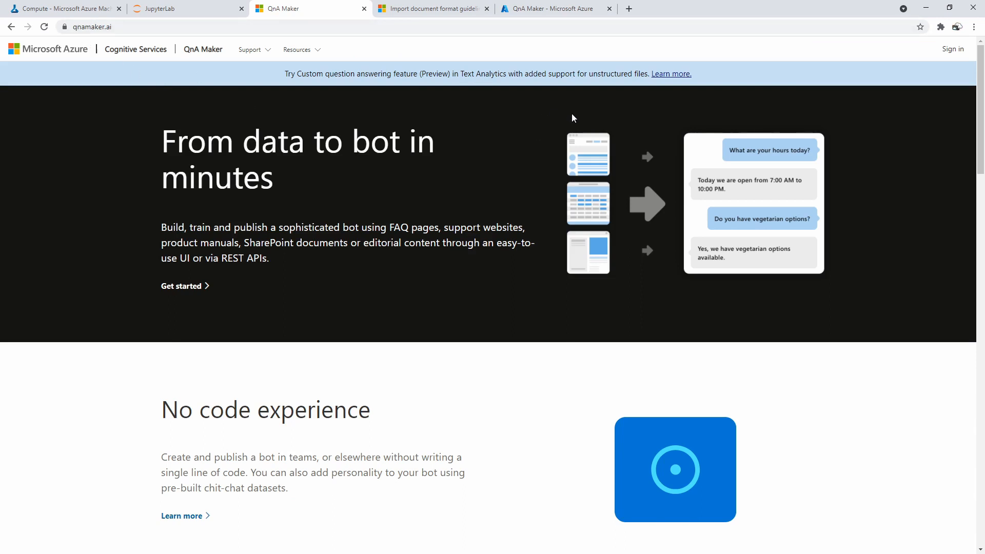
{"action": "left_click", "coordinate": [954, 50]}
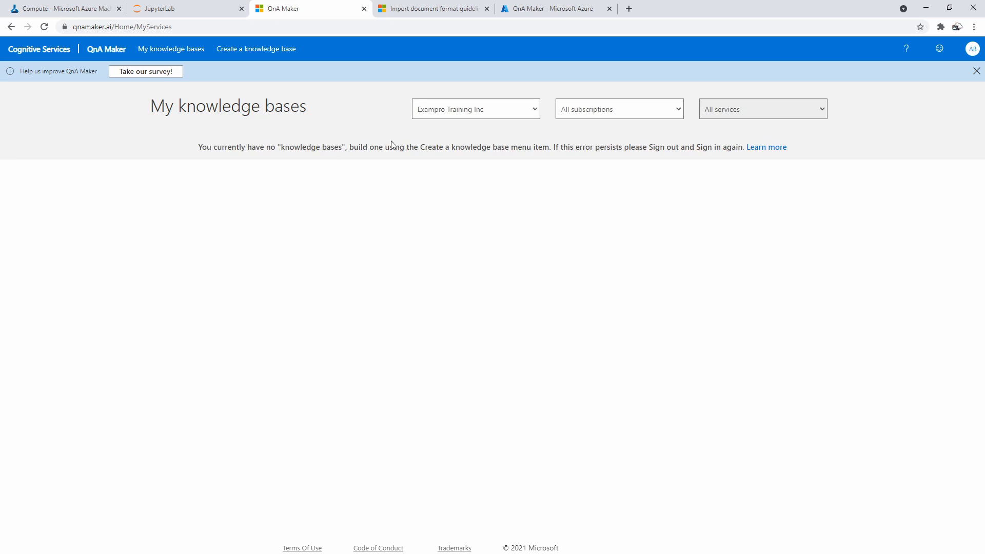
{"action": "left_click", "coordinate": [264, 49]}
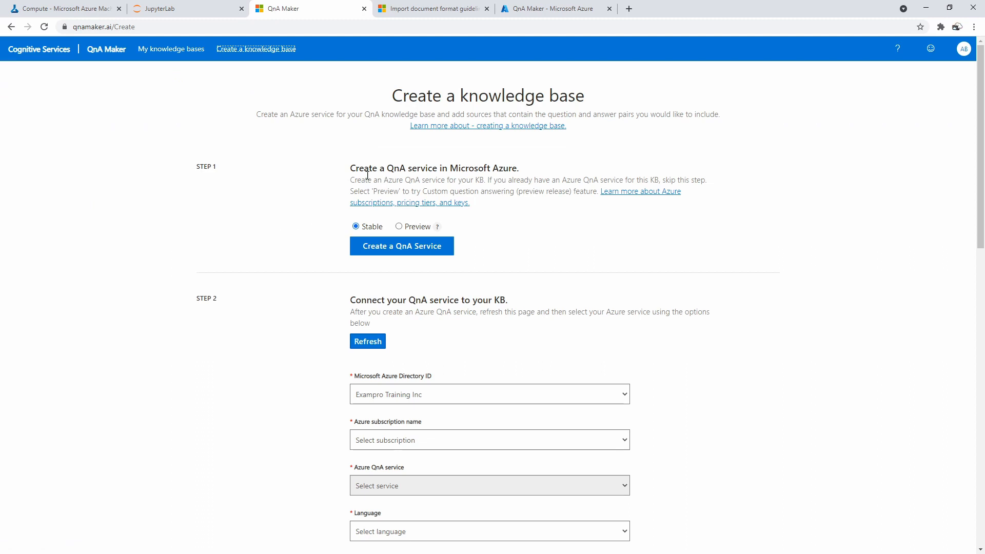
{"action": "left_click_drag", "start_coordinate": [349, 168], "coordinate": [465, 169]}
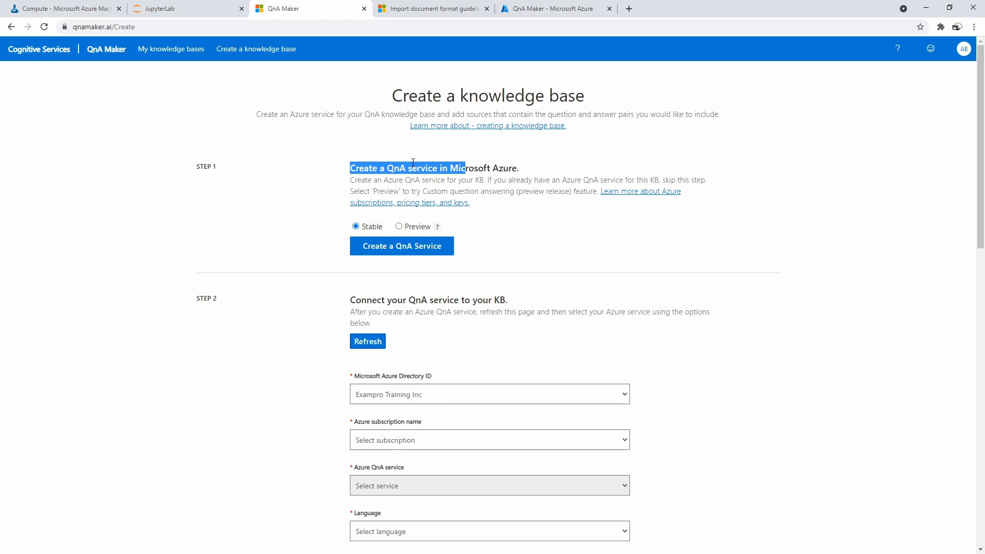
{"action": "scroll", "coordinate": [308, 267], "scroll_direction": "down", "scroll_amount": 1}
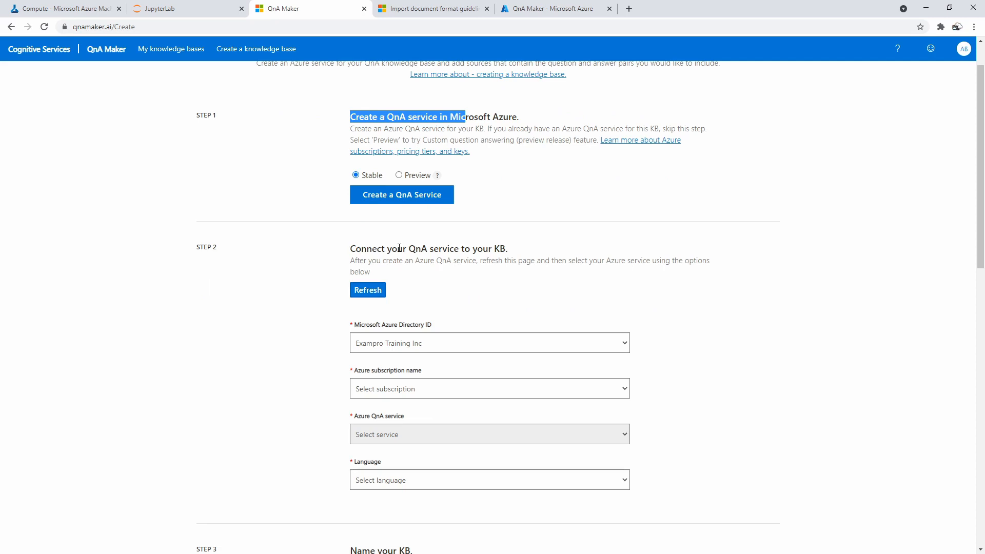
- In the Azure portal, start a QnA Maker resource in resource group MyCogServices, named MyQnAService5345345
{"action": "left_click", "coordinate": [530, 9]}
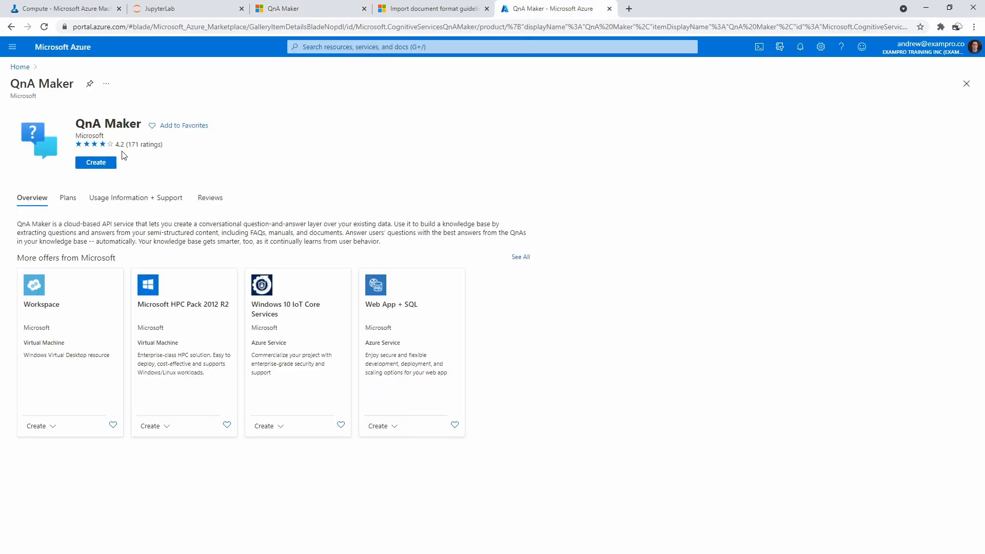
{"action": "left_click", "coordinate": [97, 163]}
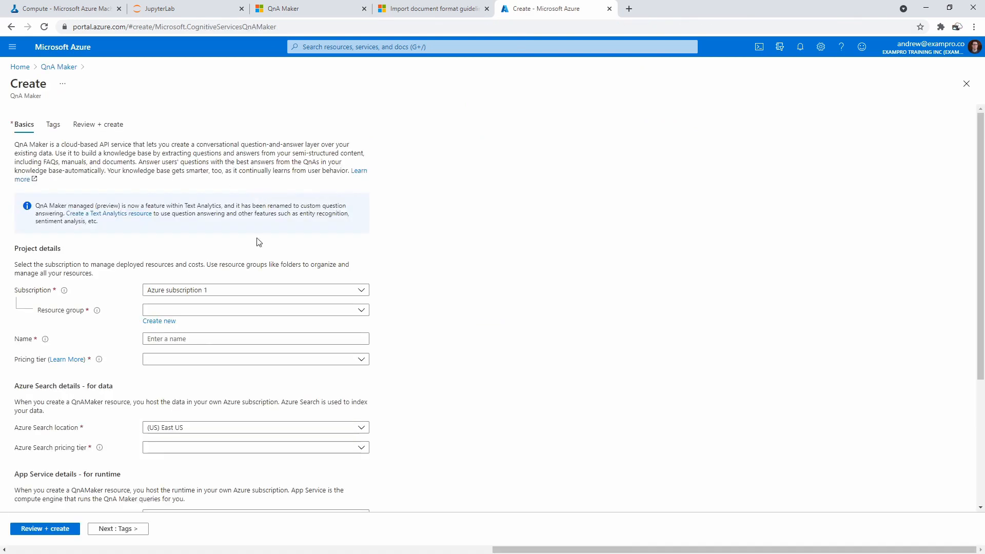
{"action": "left_click", "coordinate": [232, 310]}
{"action": "left_click", "coordinate": [200, 378]}
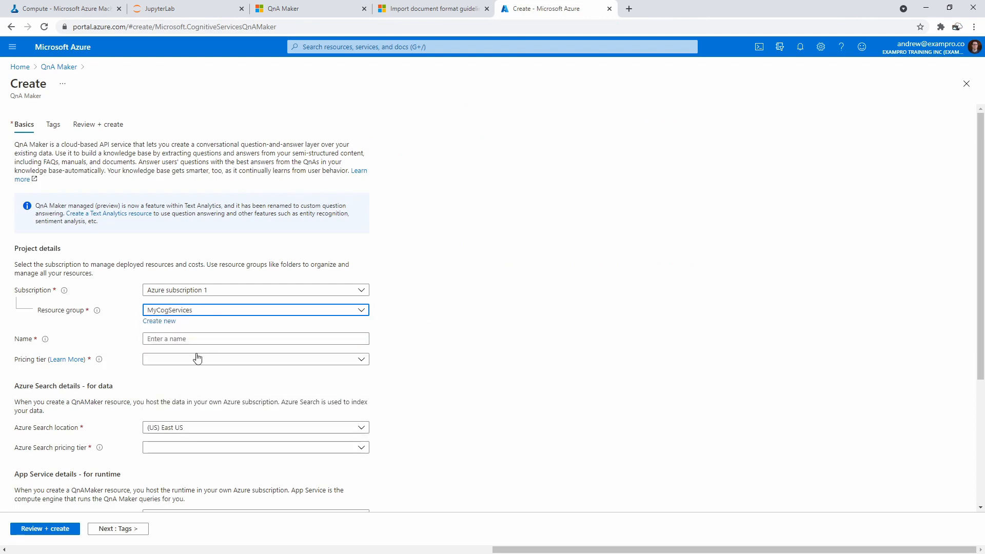
{"action": "left_click", "coordinate": [184, 339]}
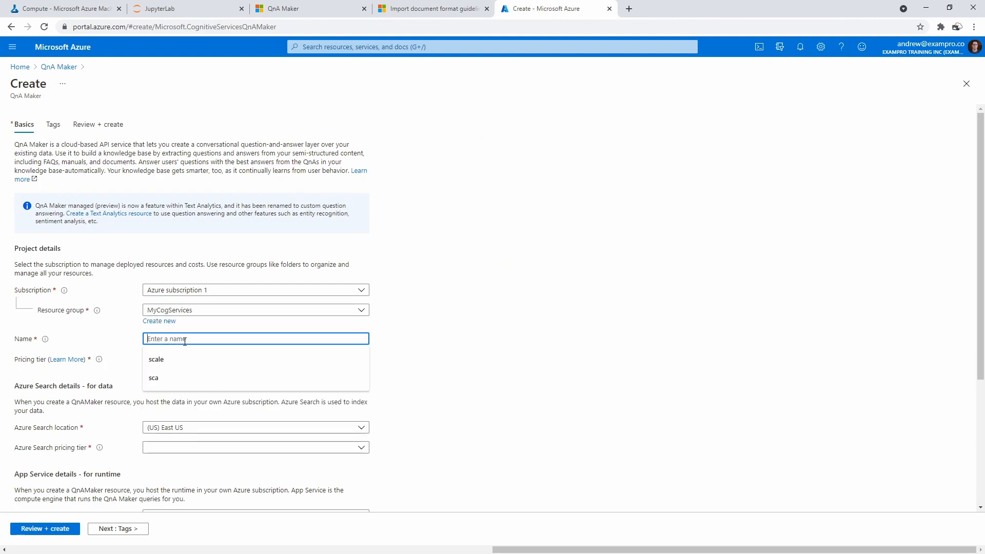
{"action": "type", "text": "MyQnAService"}
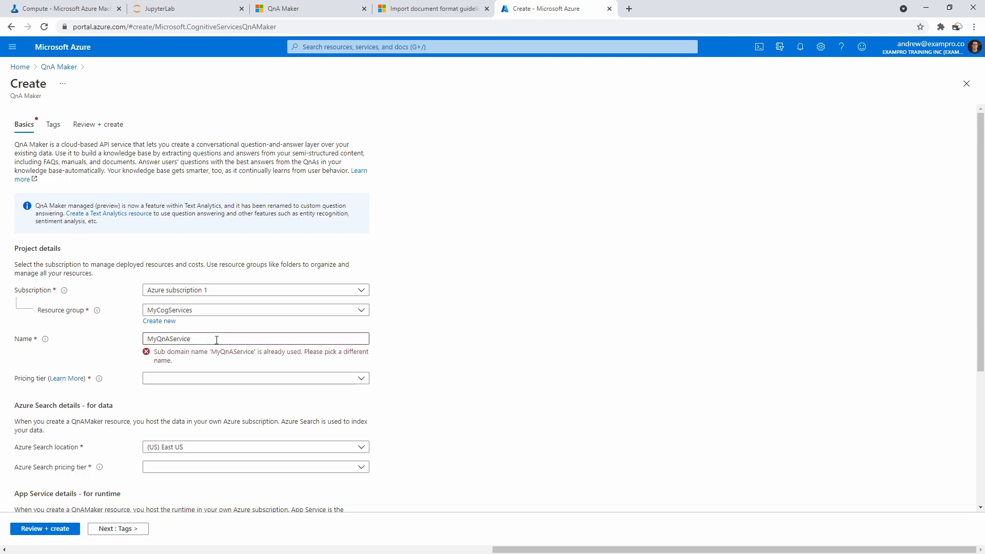
{"action": "type", "text": "5345345"}
{"action": "left_click", "coordinate": [483, 330]}
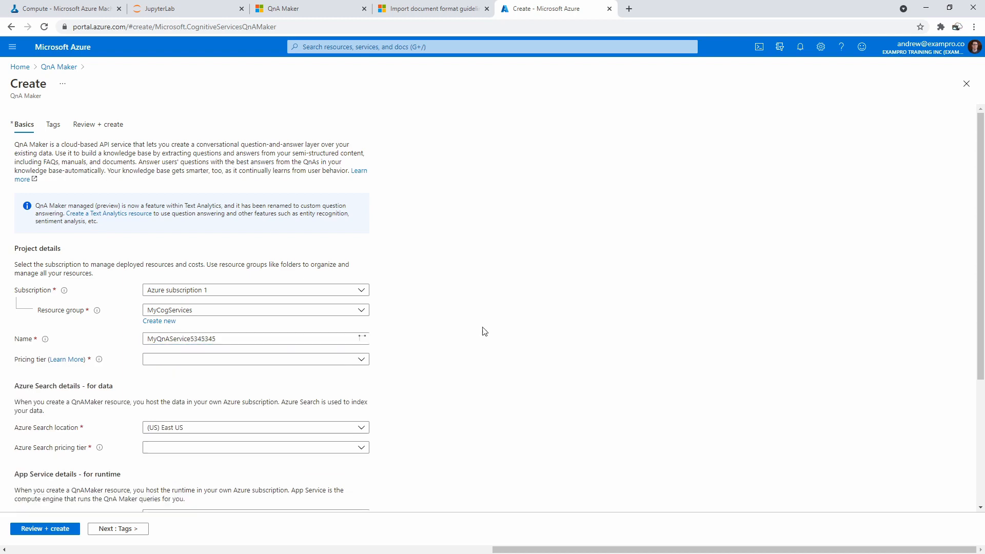
- Set the pricing tier to Free F0 and the Azure Search pricing tier to Free F (3 Indexes)
{"action": "scroll", "coordinate": [162, 323], "scroll_direction": "down", "scroll_amount": 1}
{"action": "left_click", "coordinate": [163, 310]}
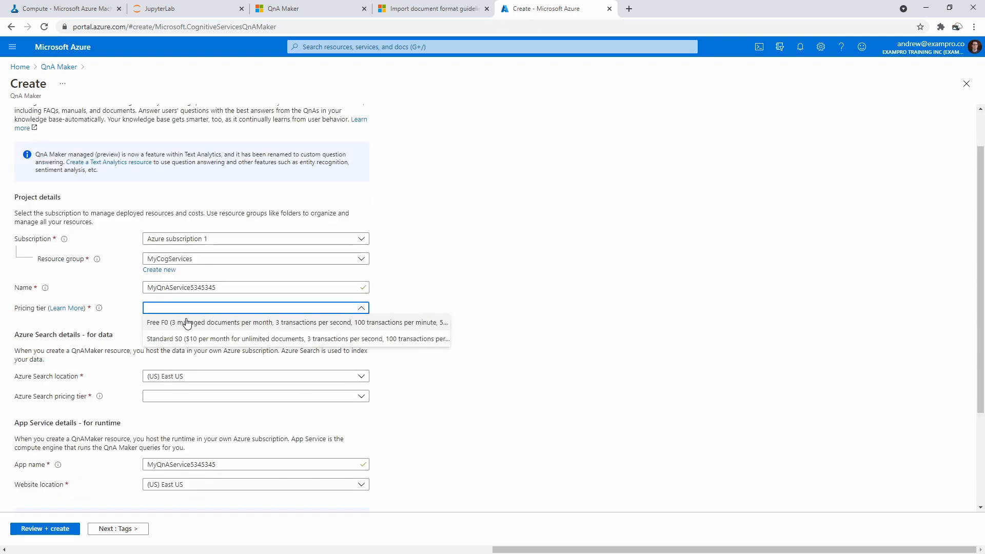
{"action": "left_click", "coordinate": [172, 323]}
{"action": "scroll", "coordinate": [168, 293], "scroll_direction": "down", "scroll_amount": 1}
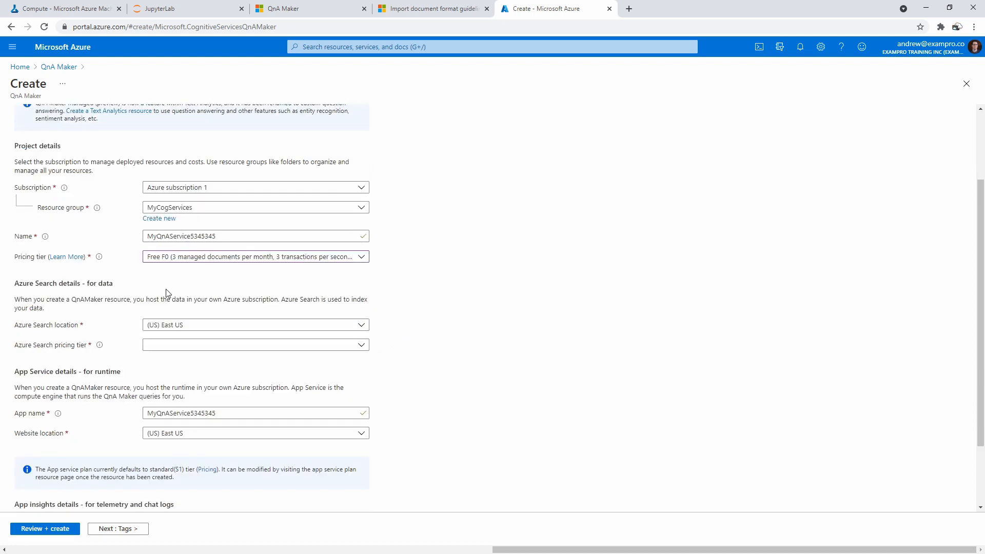
{"action": "left_click", "coordinate": [161, 344]}
{"action": "left_click", "coordinate": [165, 359]}
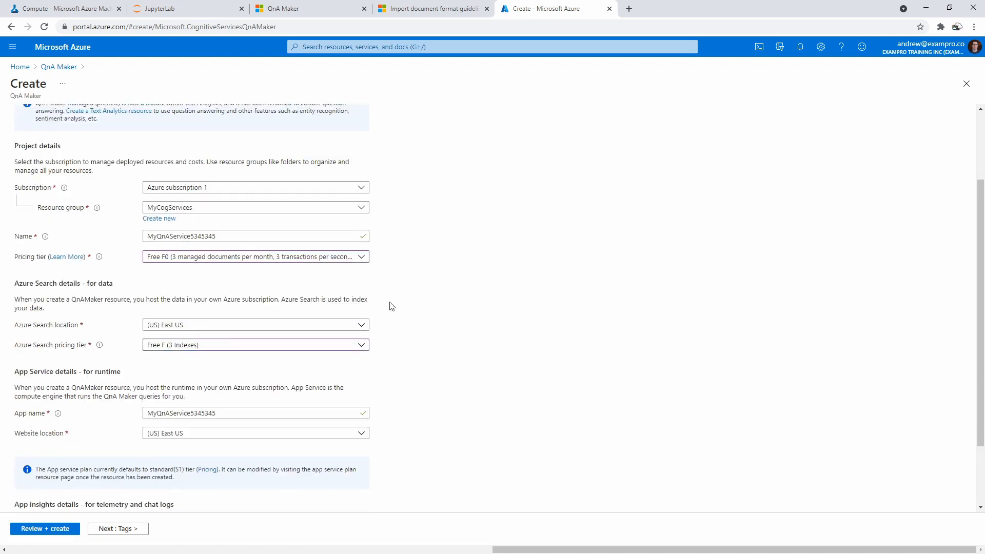
- Keep the remaining app service and App insights settings, then review and create the QnA Maker resource
{"action": "scroll", "coordinate": [244, 276], "scroll_direction": "down", "scroll_amount": 1}
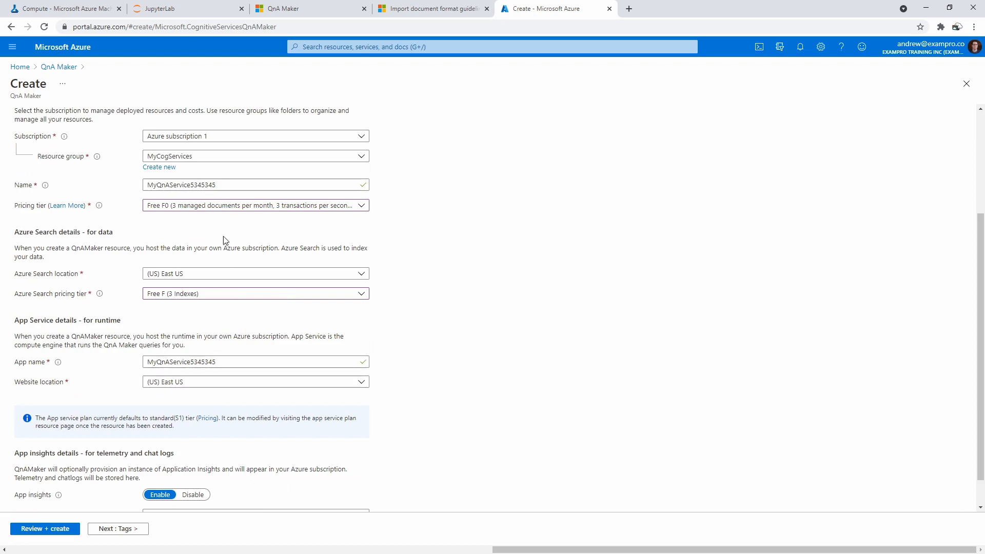
{"action": "scroll", "coordinate": [107, 310], "scroll_direction": "down", "scroll_amount": 1}
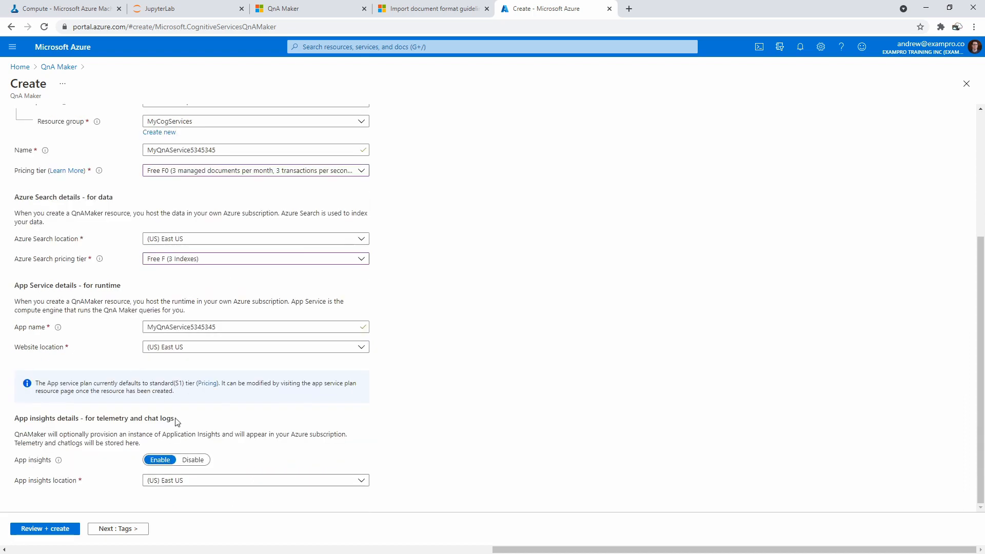
{"action": "left_click", "coordinate": [58, 529]}
{"action": "left_click", "coordinate": [40, 528]}
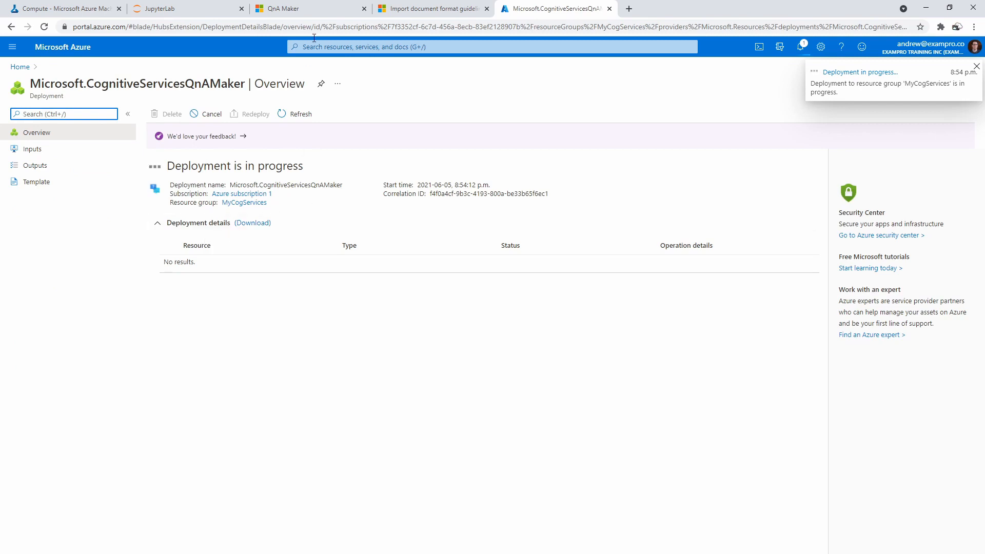
- Refresh the available QnA services on the knowledge base creation page and check the Azure deployment
{"action": "left_click", "coordinate": [319, 12]}
{"action": "left_click", "coordinate": [380, 290]}
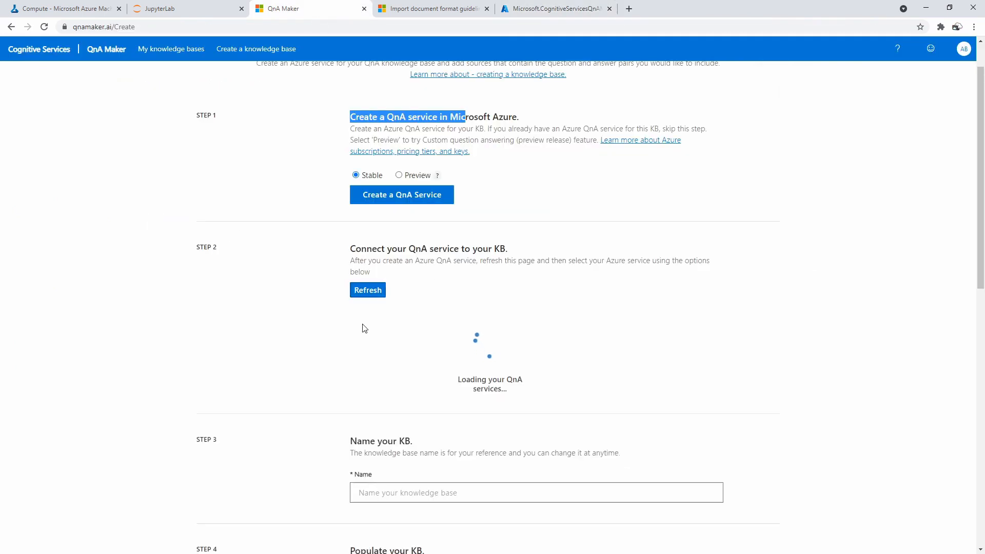
{"action": "scroll", "coordinate": [362, 322], "scroll_direction": "down", "scroll_amount": 1}
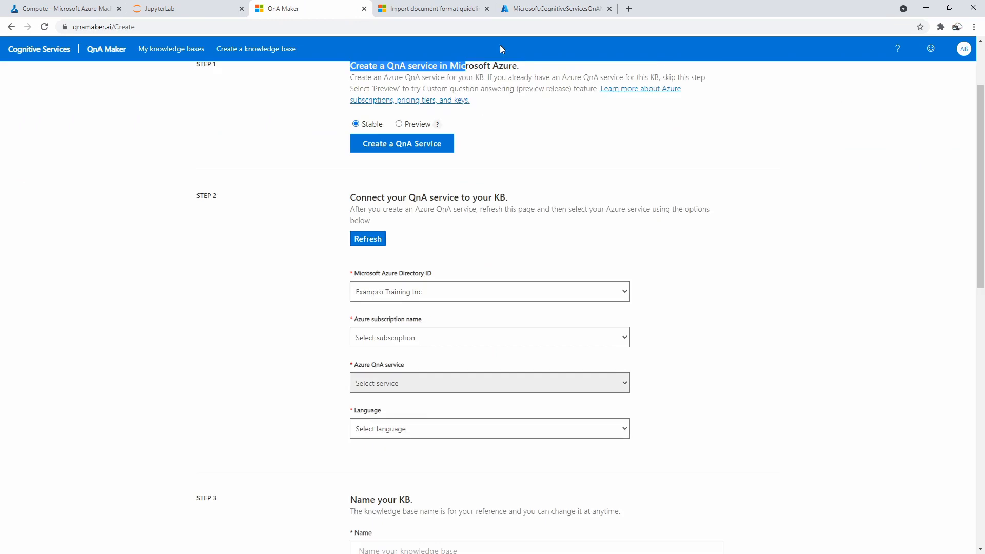
{"action": "left_click", "coordinate": [524, 15]}
{"action": "left_click", "coordinate": [331, 17]}
{"action": "mouse_move", "coordinate": [984, 114]}
{"action": "left_mouse_down"}
{"action": "mouse_move", "coordinate": [449, 83]}
{"action": "mouse_move", "coordinate": [664, 99]}
{"action": "mouse_move", "coordinate": [984, 100]}
{"action": "left_mouse_up"}
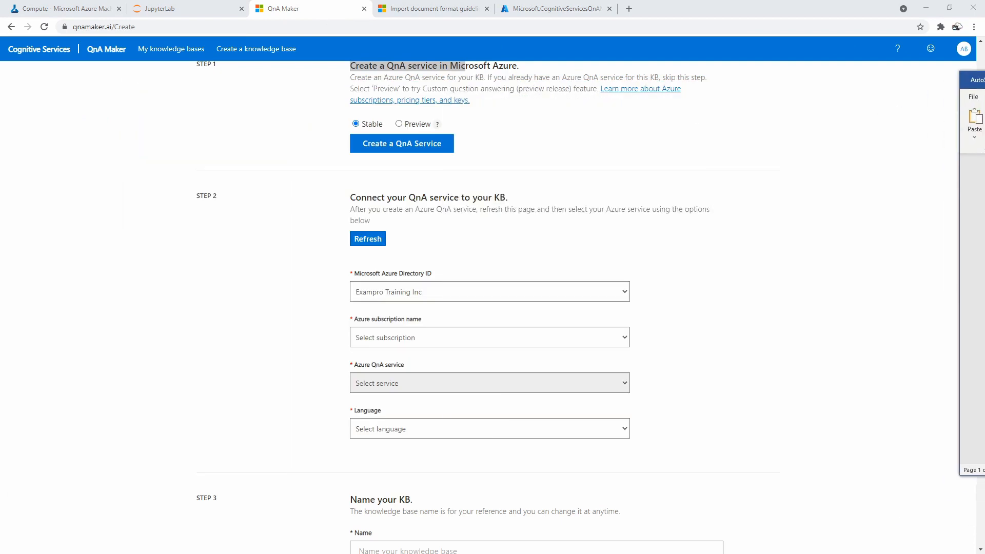
- Examine the QnA Maker format guidelines for manuals, brochures, unstructured documents and structured QnA Word documents
{"action": "left_click", "coordinate": [415, 9]}
{"action": "scroll", "coordinate": [487, 453], "scroll_direction": "up", "scroll_amount": 15}
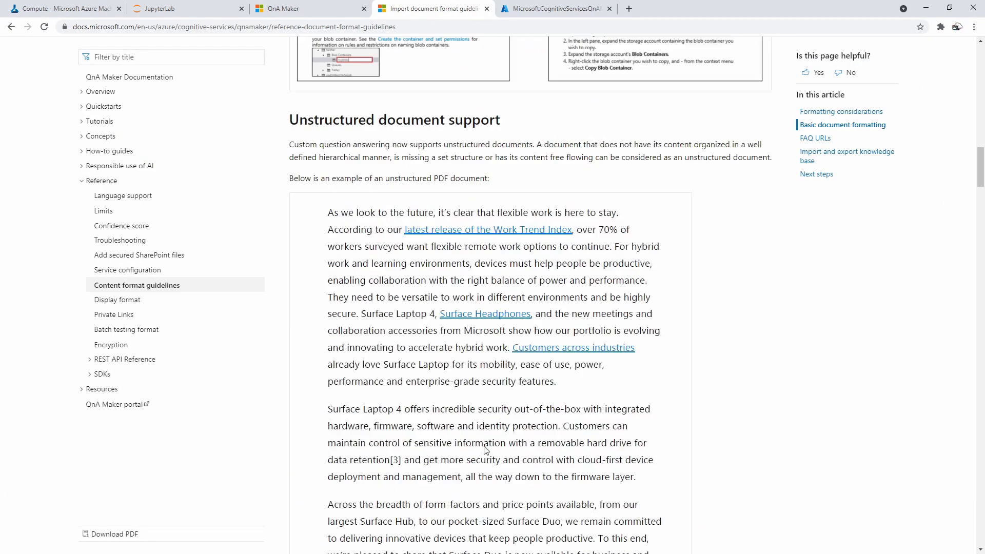
{"action": "scroll", "coordinate": [487, 453], "scroll_direction": "up", "scroll_amount": 10}
{"action": "left_click_drag", "start_coordinate": [337, 131], "coordinate": [634, 132]}
{"action": "scroll", "coordinate": [580, 369], "scroll_direction": "down", "scroll_amount": 8}
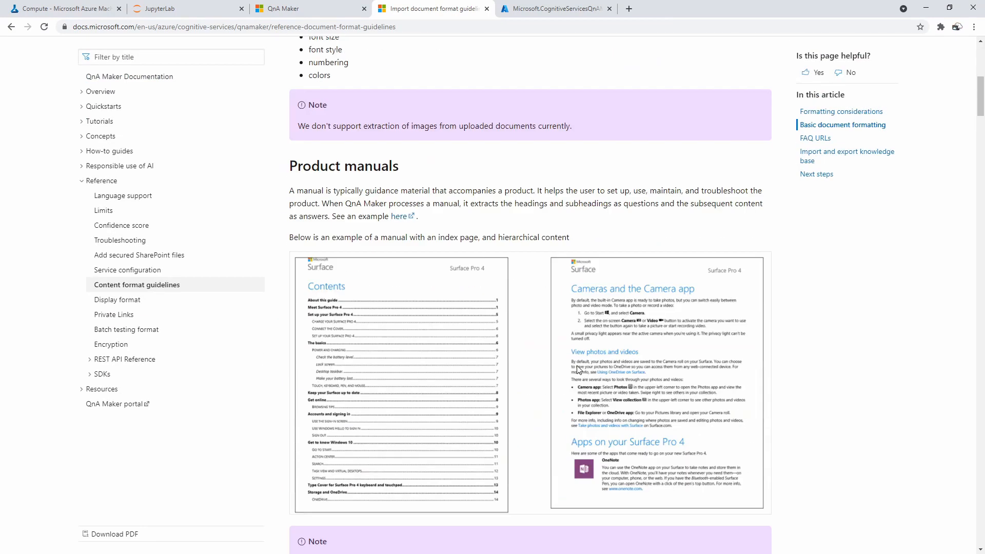
{"action": "scroll", "coordinate": [578, 368], "scroll_direction": "down", "scroll_amount": 5}
{"action": "scroll", "coordinate": [392, 180], "scroll_direction": "up", "scroll_amount": 2}
{"action": "scroll", "coordinate": [458, 385], "scroll_direction": "down", "scroll_amount": 3}
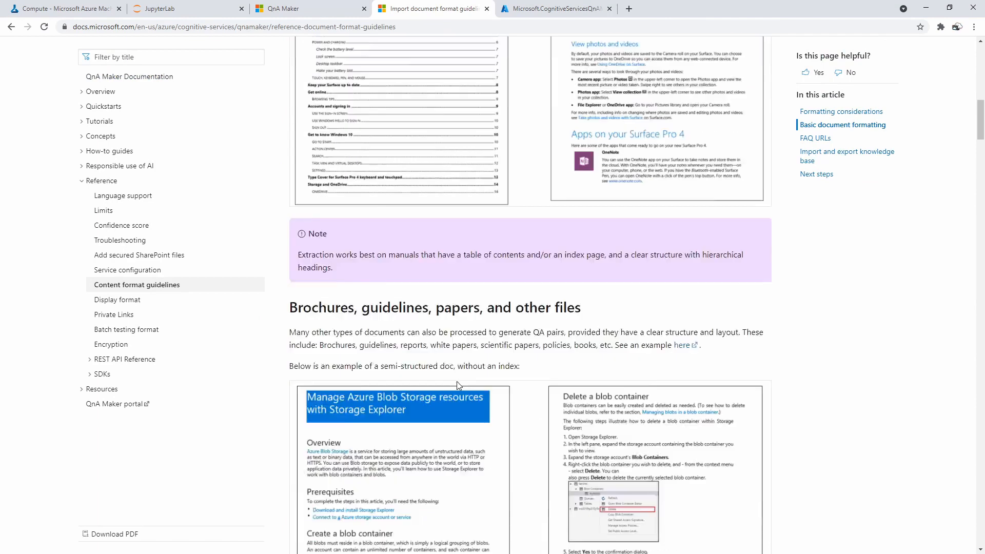
{"action": "scroll", "coordinate": [456, 381], "scroll_direction": "down", "scroll_amount": 20}
{"action": "scroll", "coordinate": [458, 373], "scroll_direction": "up", "scroll_amount": 5}
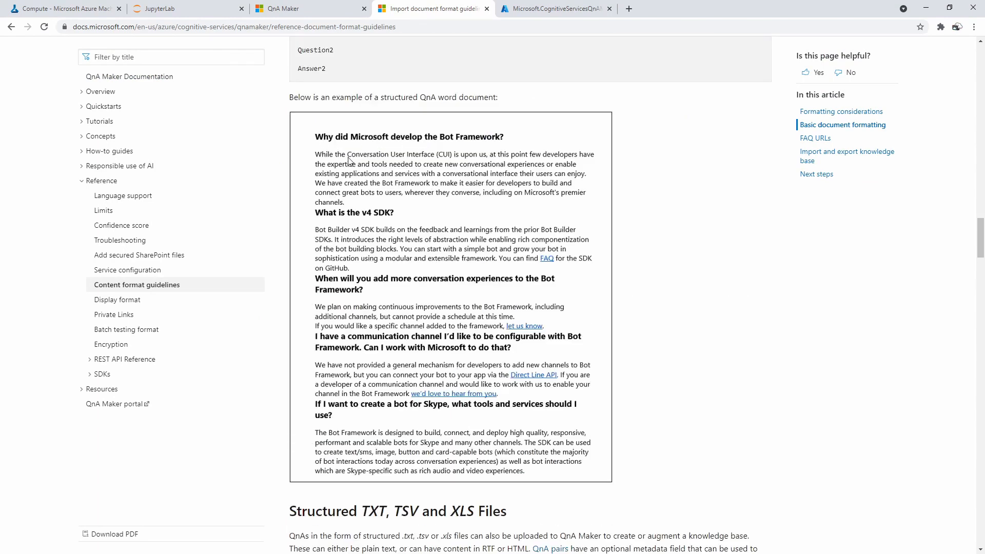
- In the Word document my-faq.docx, write "How many AWS Certification are there?" and an answer line below stating that there are 11
{"action": "left_click_drag", "start_coordinate": [984, 94], "coordinate": [594, 53]}
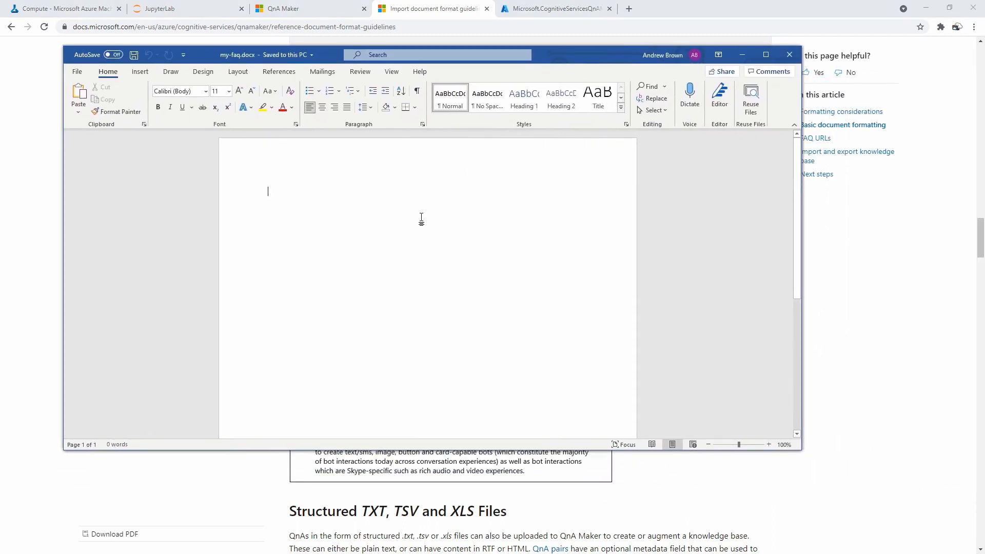
{"action": "type", "text": "How many AWW"}
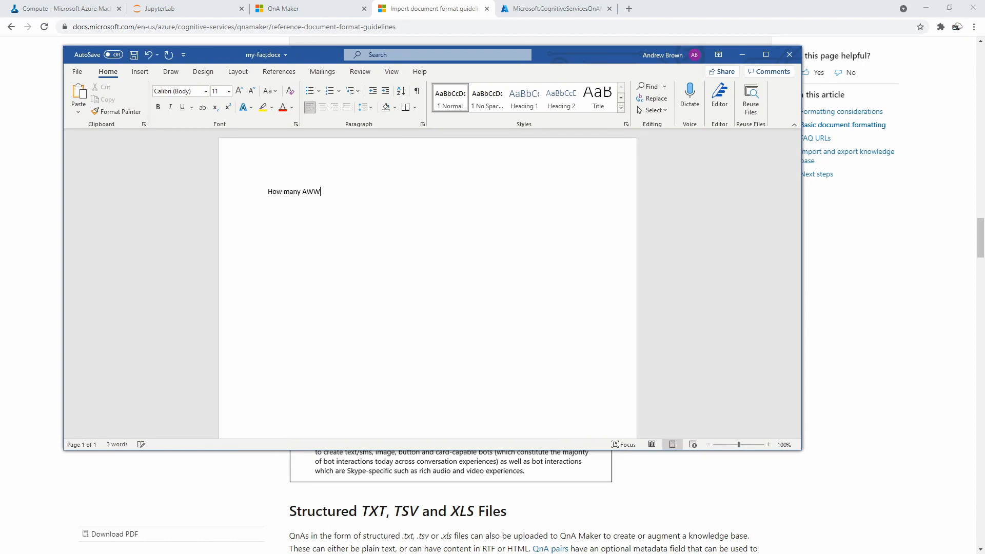
{"action": "key", "text": "BackSpace"}
{"action": "type", "text": "S Certification are t"}
{"action": "type", "text": "here? "}
{"action": "type", "text": "There are"}
{"action": "type", "text": " 11 AWS Certif"}
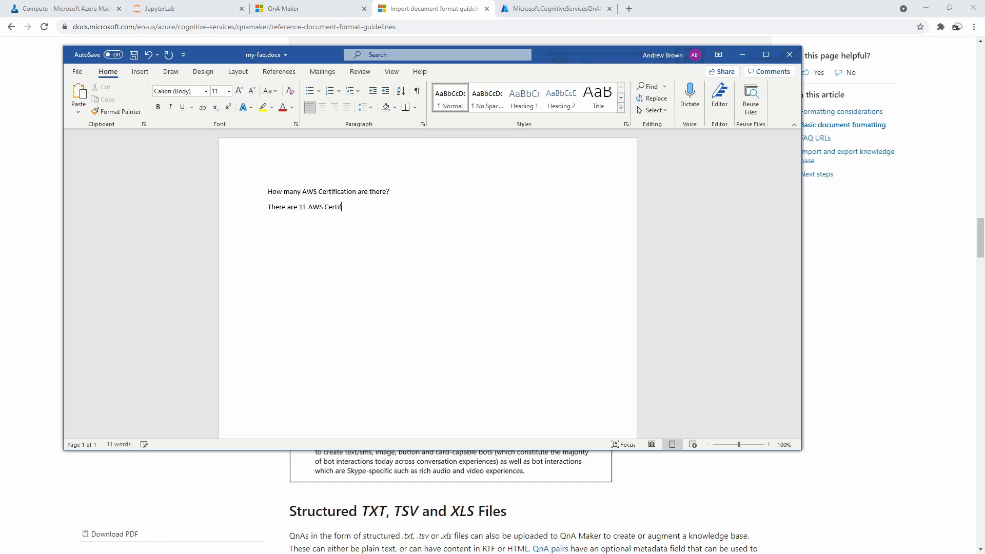
{"action": "type", "text": "cations"}
- Format the AWS certification question with the Heading 1 style
{"action": "left_click", "coordinate": [255, 191]}
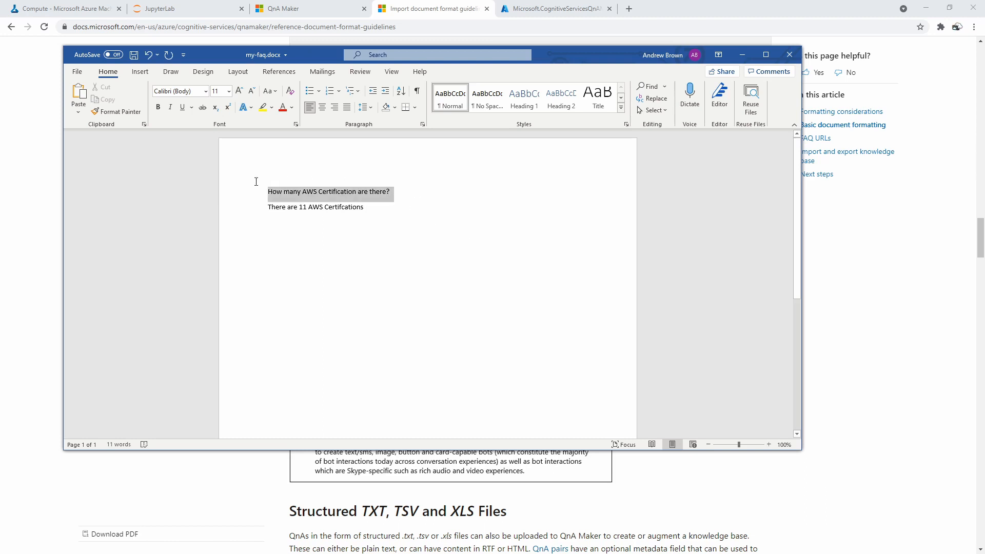
{"action": "key", "text": "ctrl+b"}
{"action": "left_click", "coordinate": [379, 191]}
{"action": "left_click", "coordinate": [416, 195]}
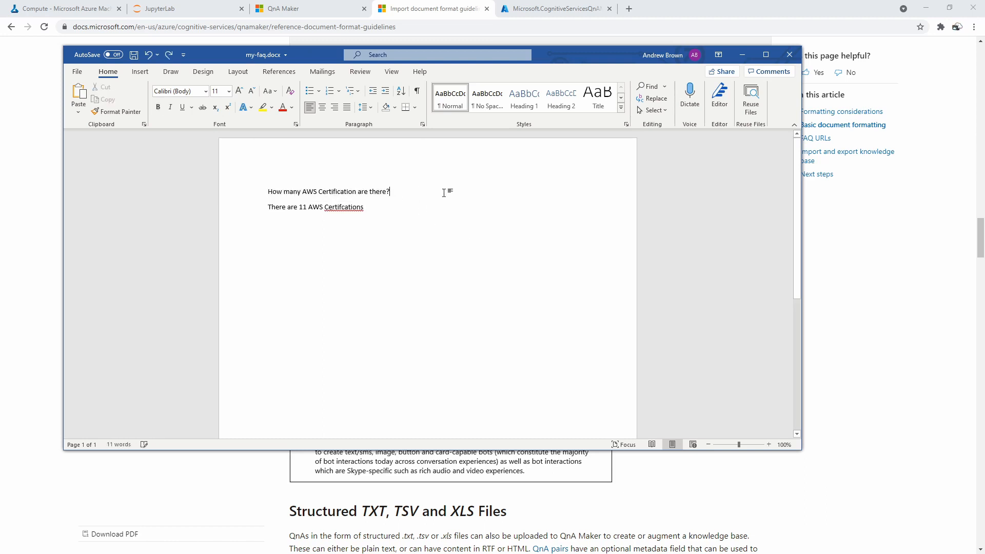
{"action": "left_click", "coordinate": [259, 192]}
{"action": "left_click", "coordinate": [525, 100]}
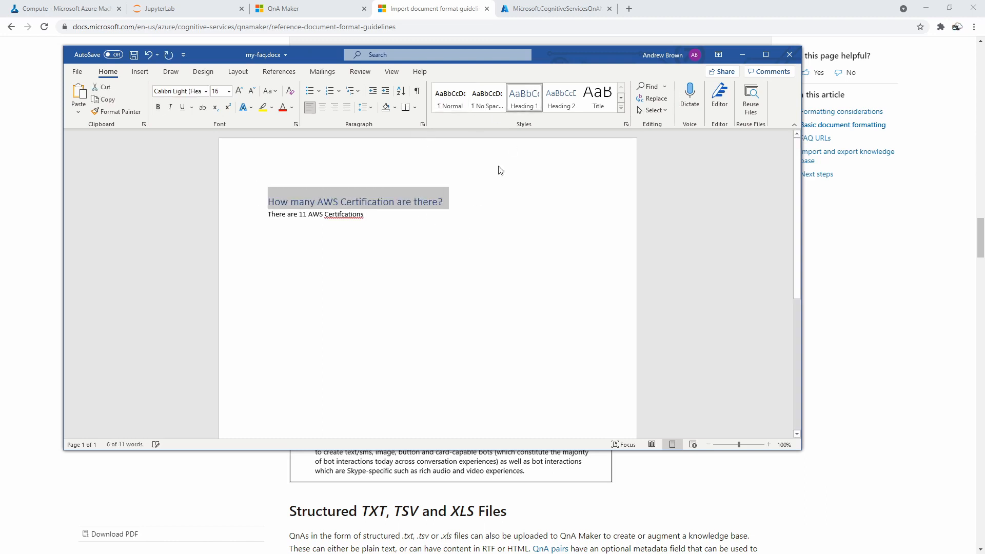
- Correct the misspelled last word of the AWS answer to "Certifications"
{"action": "left_click", "coordinate": [402, 226]}
{"action": "right_click", "coordinate": [349, 215]}
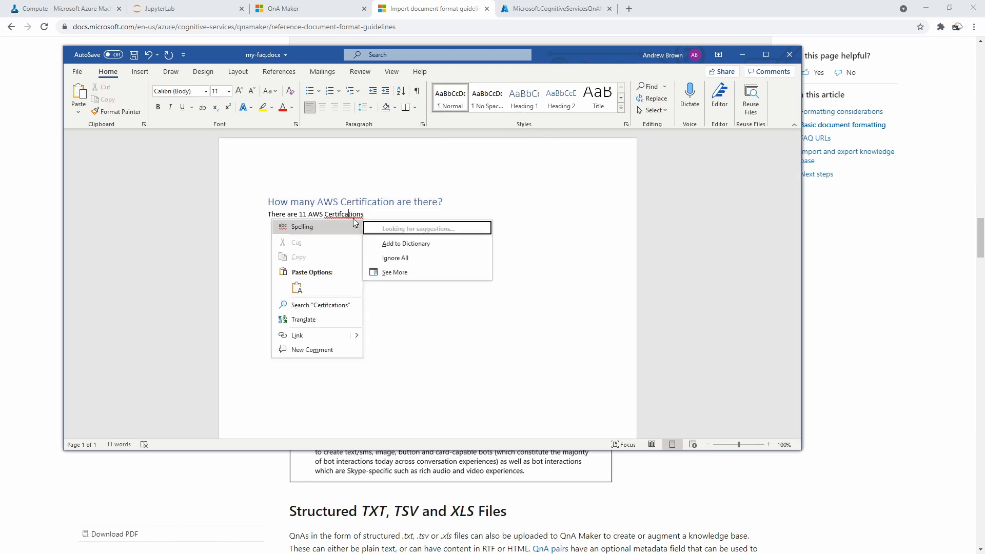
{"action": "key", "text": "Escape"}
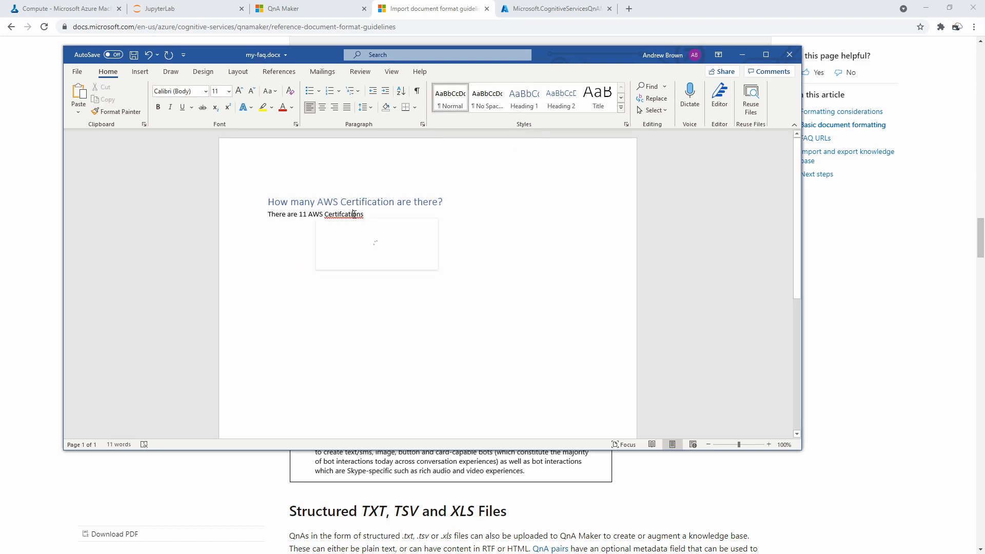
{"action": "double_click", "coordinate": [353, 215]}
{"action": "type", "text": "Certifications"}
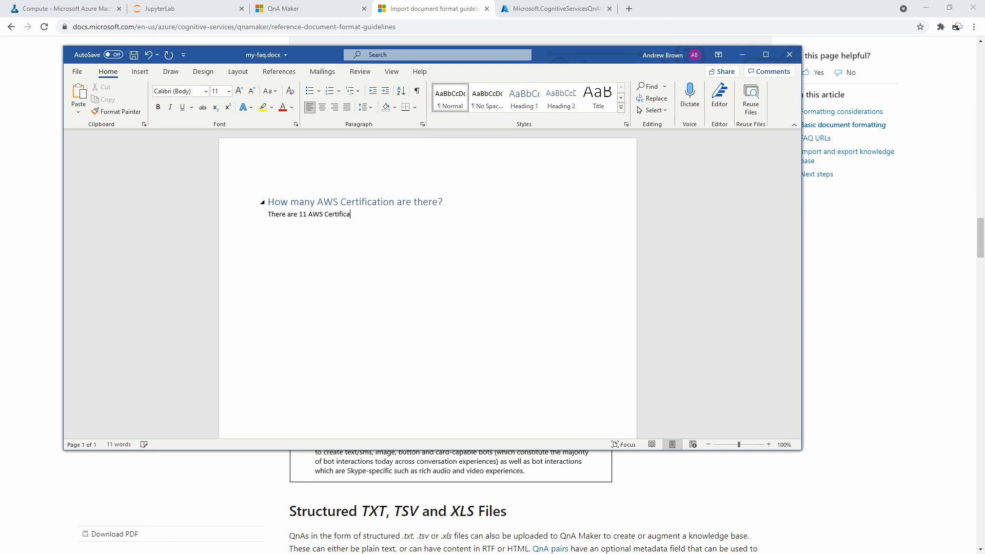
- Below the AWS answer, leave a blank line and add a question asking how many fundamentals Azure Certifications there are
{"action": "key", "text": "Return"}
{"action": "key", "text": "Return"}
{"action": "type", "text": "How many fun"}
{"action": "type", "text": "amd"}
{"action": "type", "text": "mentals "}
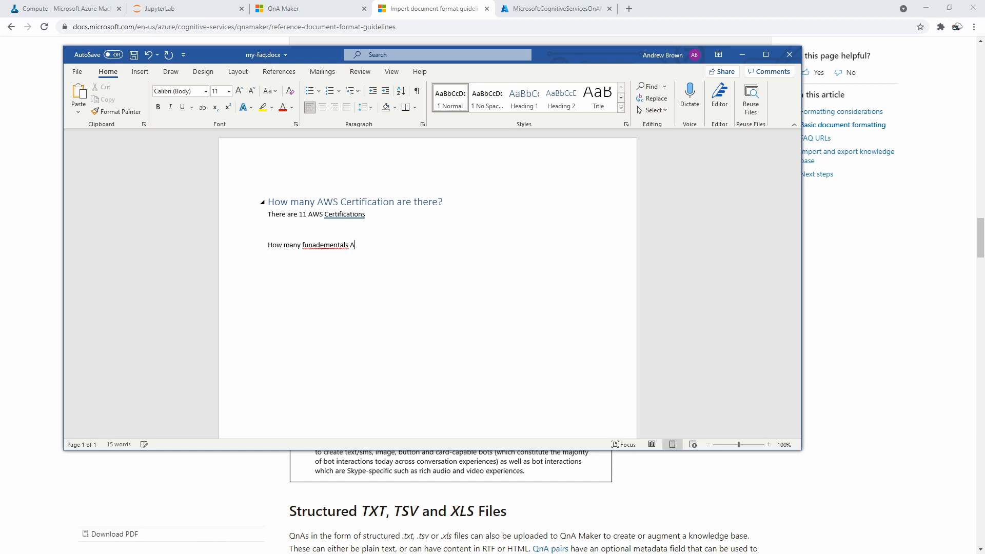
{"action": "type", "text": "Azure Certifications are there?"}
- Correct the misspelled word in the Azure question to "fundamental"
{"action": "right_click", "coordinate": [321, 245]}
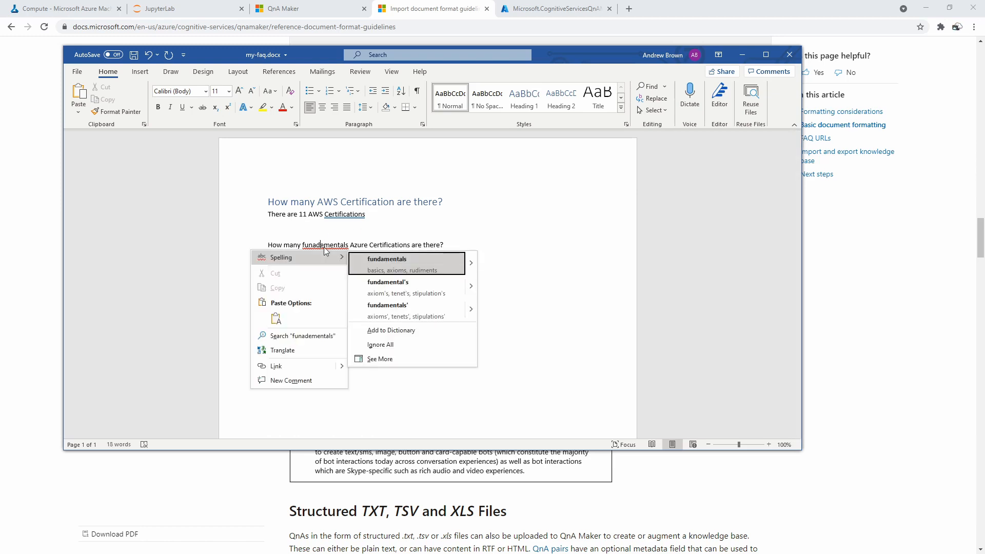
{"action": "left_click", "coordinate": [381, 262]}
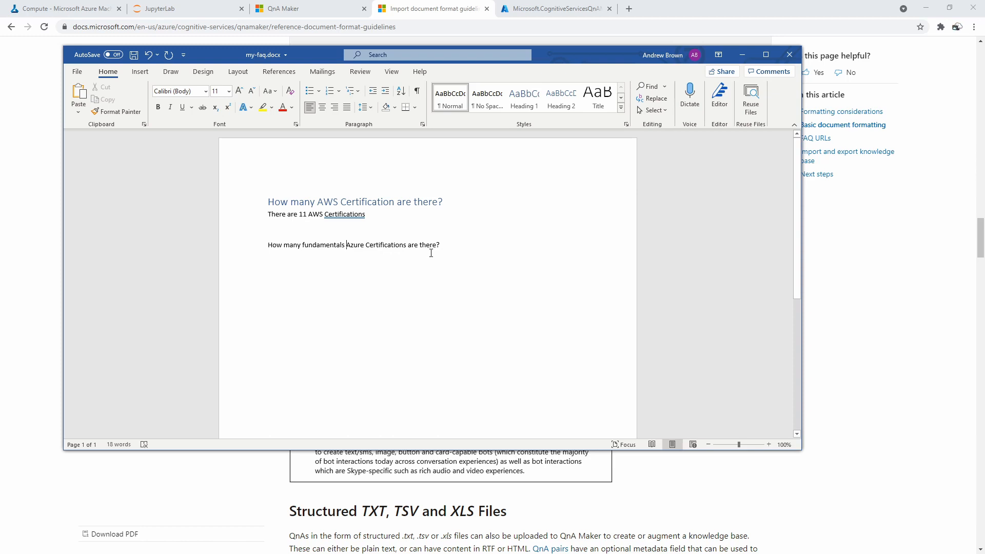
{"action": "key", "text": "BackSpace"}
{"action": "key", "text": "BackSpace"}
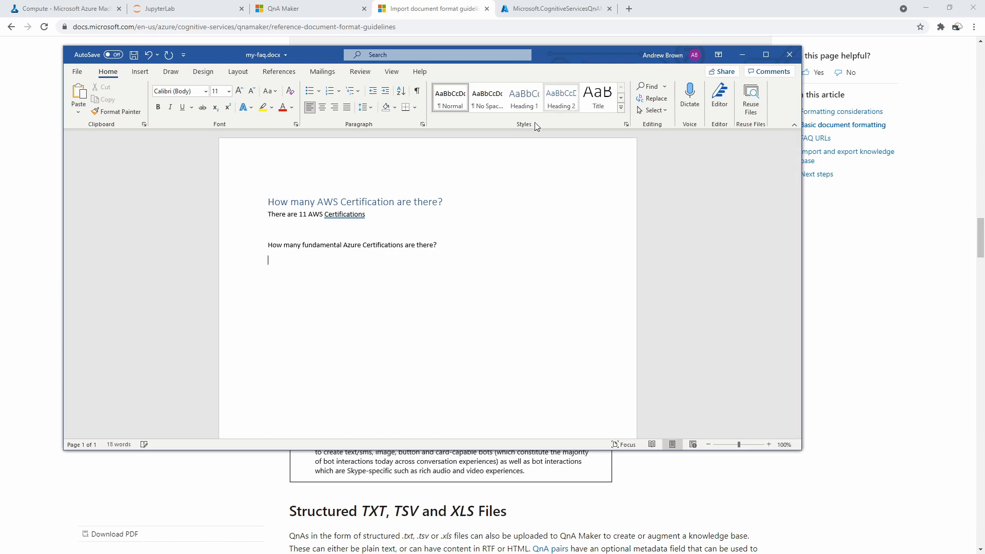
- Format the question about fundamental Azure Certifications as Heading 1, with a new line started below it
{"action": "type", "text": "e"}
{"action": "left_click_drag", "start_coordinate": [454, 245], "coordinate": [264, 245]}
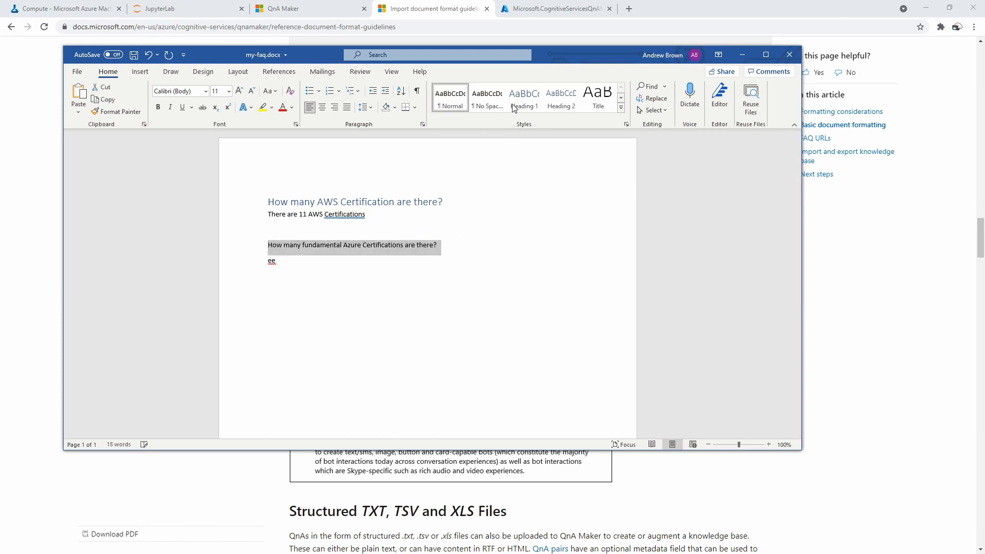
{"action": "left_click", "coordinate": [524, 98]}
- Replace the stray text under the Azure heading with "There are 4 Azure fundamental certification, DP-900, AI-900, AZ-900, SC-900"
{"action": "left_click", "coordinate": [294, 270]}
{"action": "double_click", "coordinate": [271, 262]}
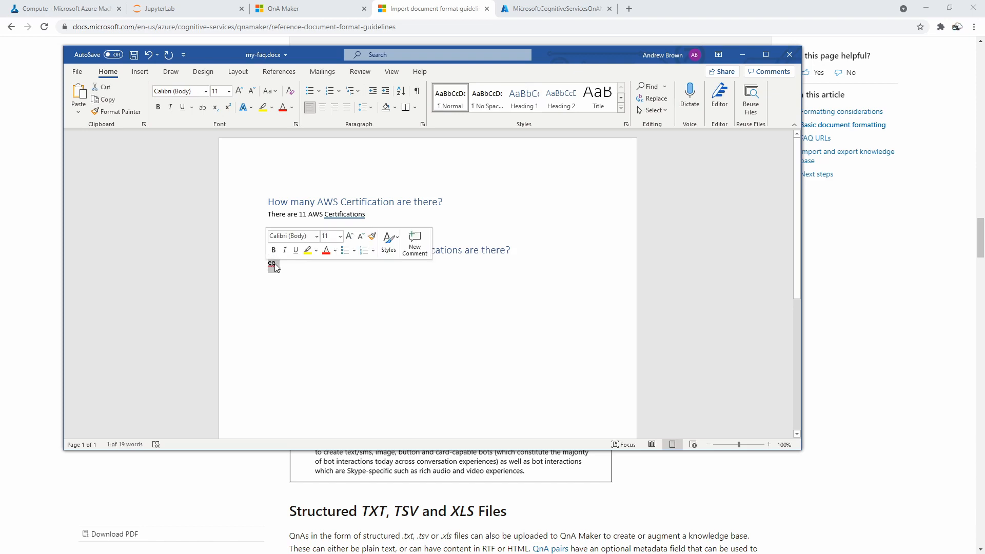
{"action": "type", "text": "There are "}
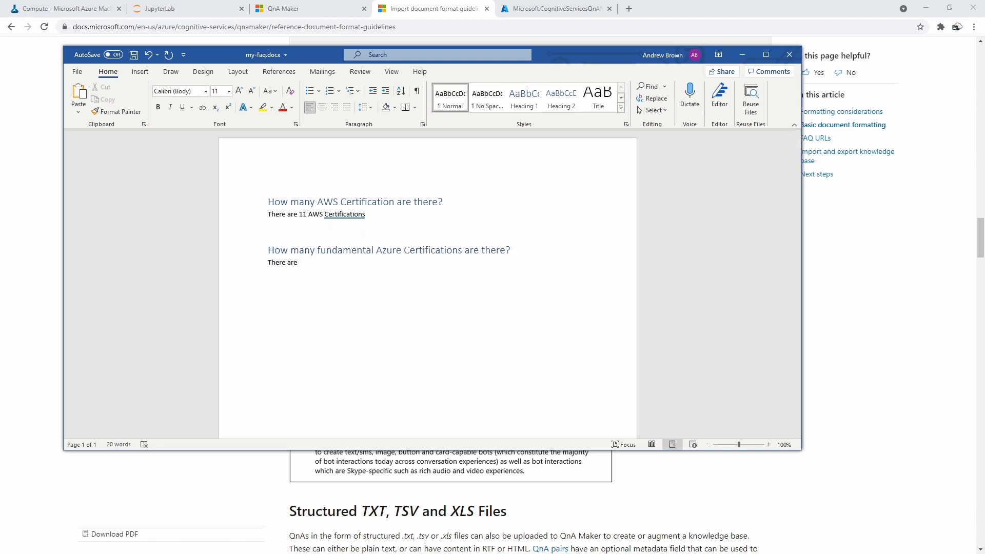
{"action": "type", "text": "3 Azure f"}
{"action": "type", "text": "un"}
{"action": "type", "text": "damental cert"}
{"action": "type", "text": "ificat"}
{"action": "type", "text": "tio"}
{"action": "type", "text": "n, DP-900, AI"}
{"action": "type", "text": "-900"}
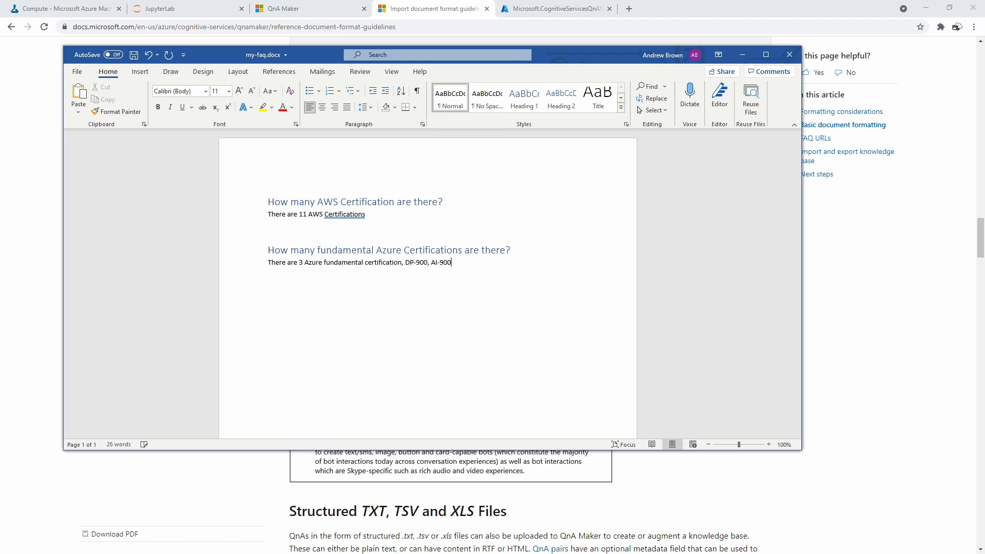
{"action": "type", "text": ", AZ-900, SC-900"}
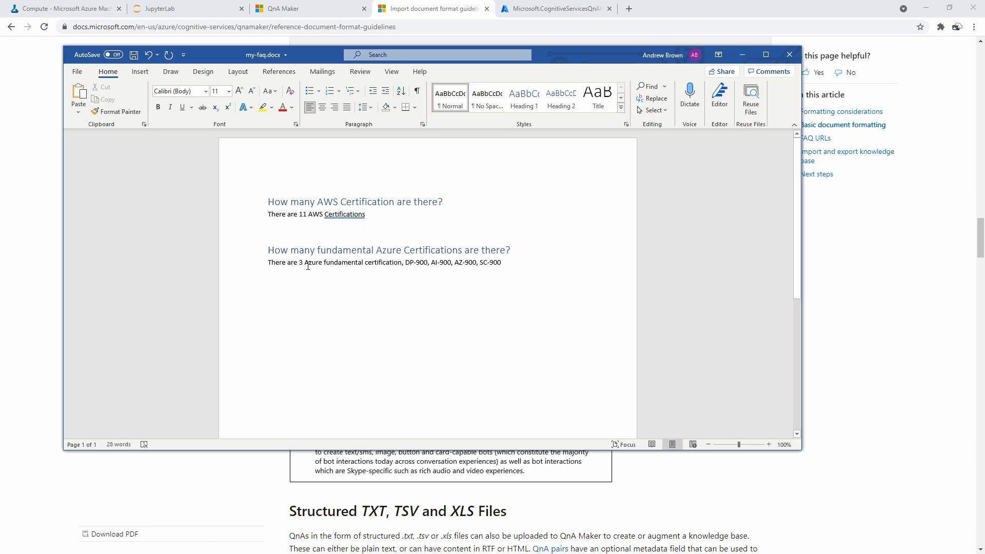
{"action": "double_click", "coordinate": [300, 262]}
{"action": "type", "text": "4"}
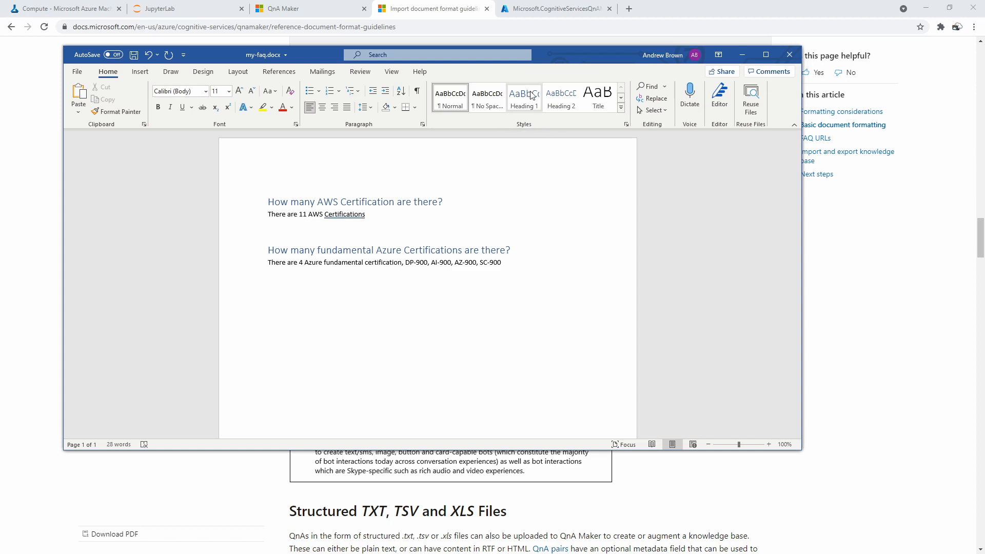
- Add the question "Which is the hardest Azure Association Certification?" below the last answer and format it as Heading 1
{"action": "type", "text": "Which is the hardest Azure AsAssociation Certification"}
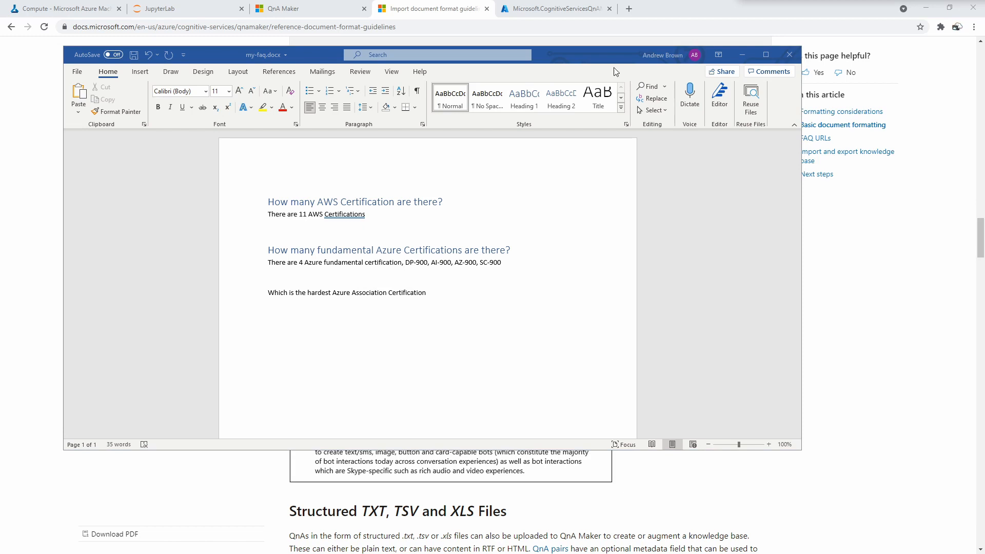
{"action": "type", "text": "?"}
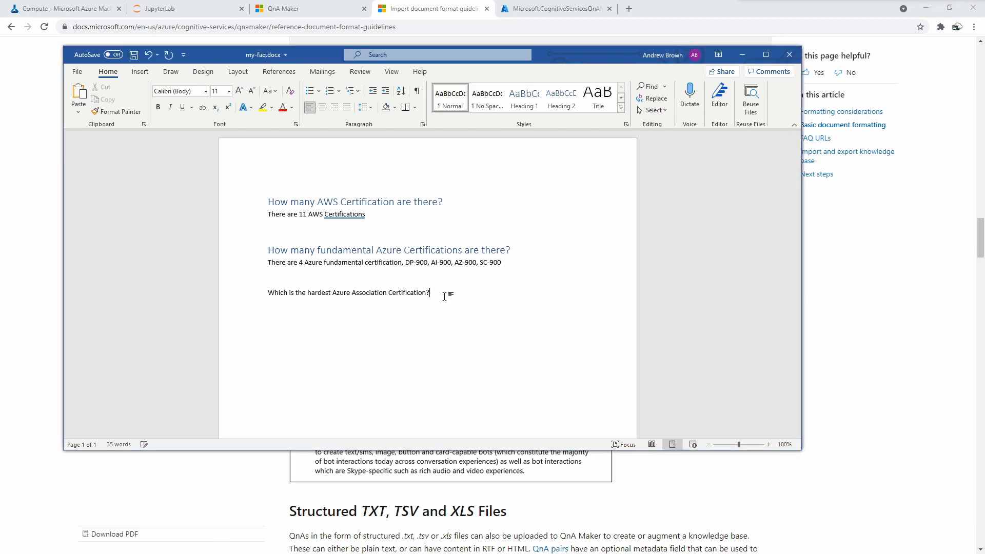
{"action": "left_click", "coordinate": [207, 295]}
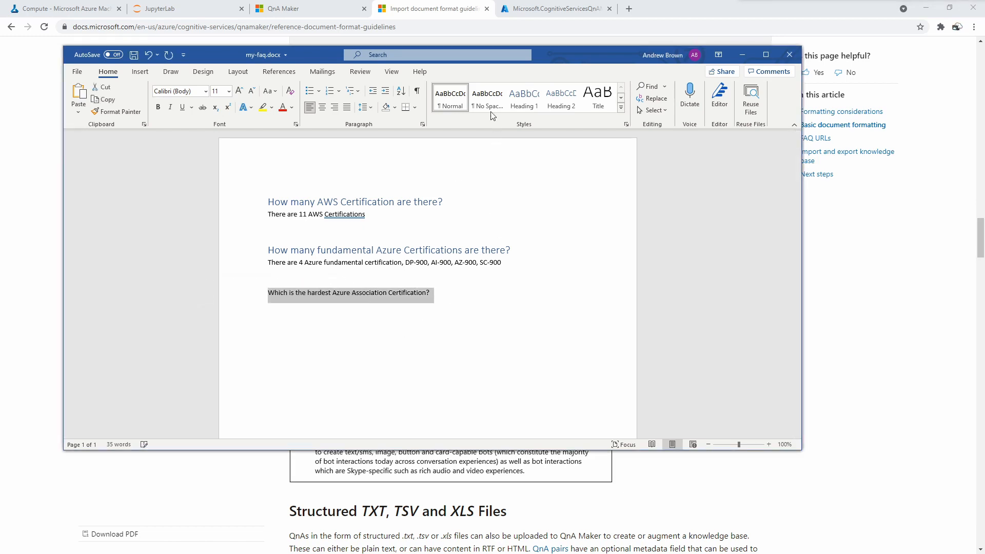
{"action": "left_click", "coordinate": [515, 102]}
{"action": "key", "text": "End"}
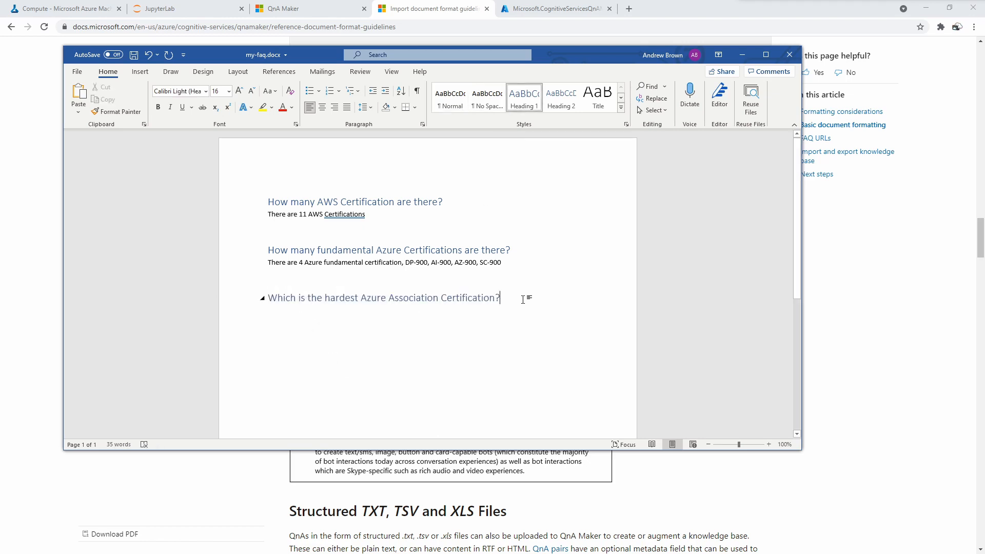
- Answer the hardest certification question with "Azure Administrator AZ-104"
{"action": "key", "text": "Return"}
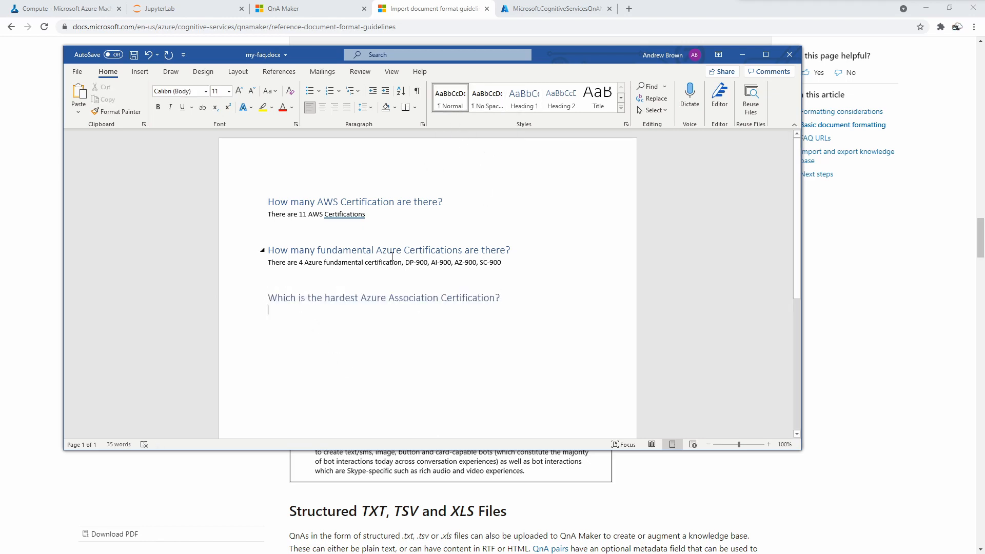
{"action": "type", "text": "Azure Admini"}
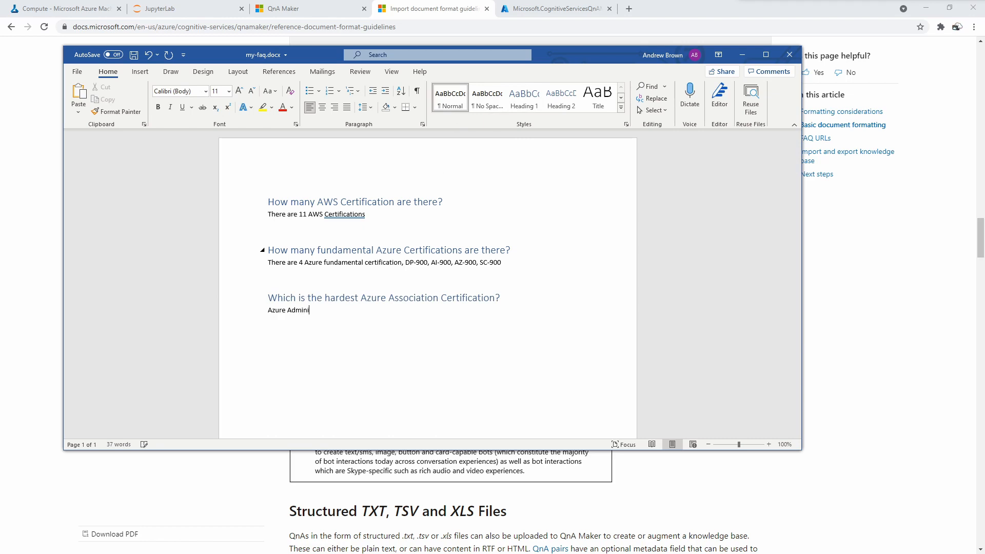
{"action": "type", "text": "straot"}
{"action": "key", "text": "BackSpace"}
{"action": "key", "text": "BackSpace"}
{"action": "type", "text": "or "}
{"action": "type", "text": "AZ-103"}
- Add a fourth question, "Which is harder? AWS or Azure Certifications?", and format it as Heading 1
{"action": "type", "text": "Whi"}
{"action": "type", "text": "uch"}
{"action": "key", "text": "BackSpace"}
{"action": "key", "text": "BackSpace"}
{"action": "type", "text": "ch"}
{"action": "key", "text": "BackSpace"}
{"action": "key", "text": "BackSpace"}
{"action": "key", "text": "BackSpace"}
{"action": "type", "text": "ich is harder? AWS or Azure"}
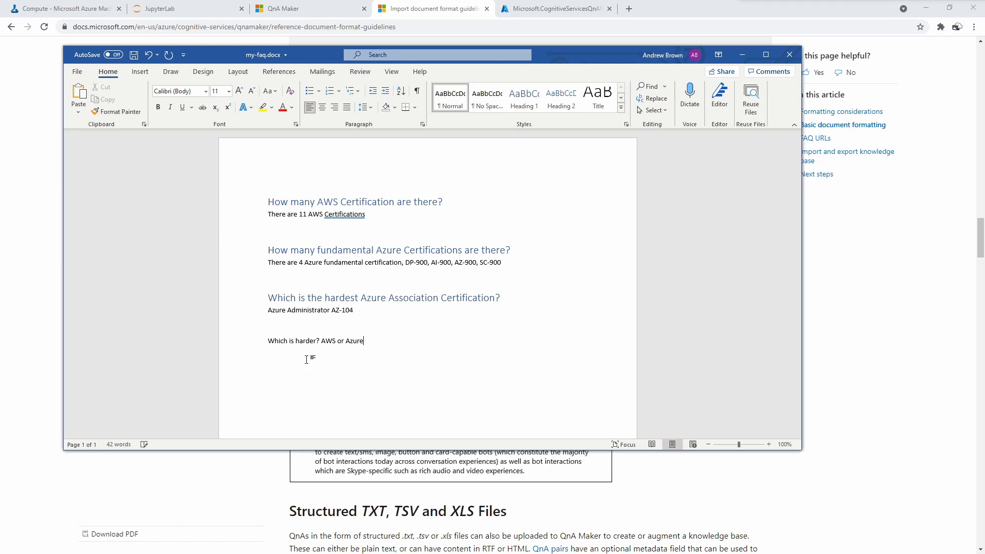
{"action": "type", "text": " Certifications?"}
{"action": "left_click", "coordinate": [257, 341]}
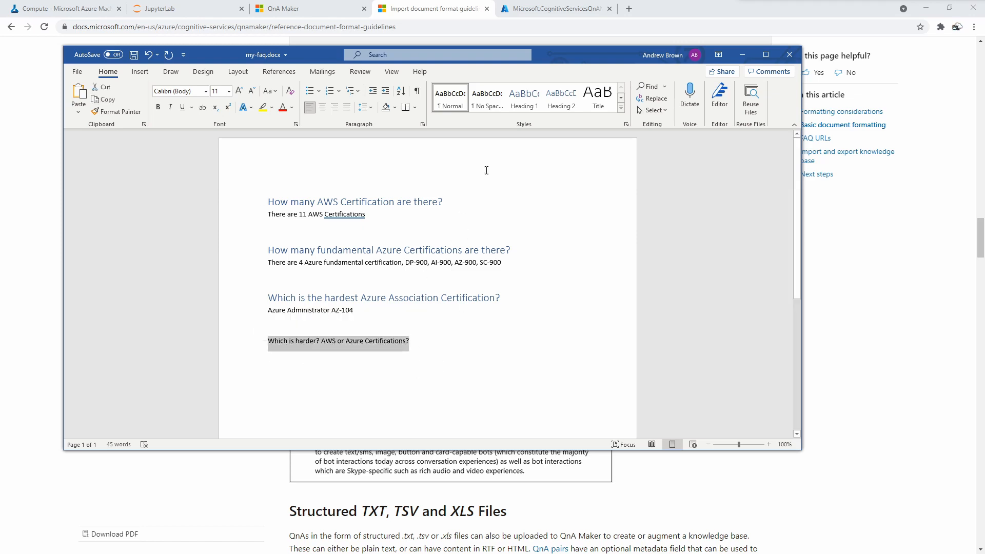
{"action": "left_click", "coordinate": [523, 96]}
- Answer the last question with "Azure Certifications are harder because they check exact steps for implementation where AWS focuses on concepts." and save the document
{"action": "double_click", "coordinate": [296, 362]}
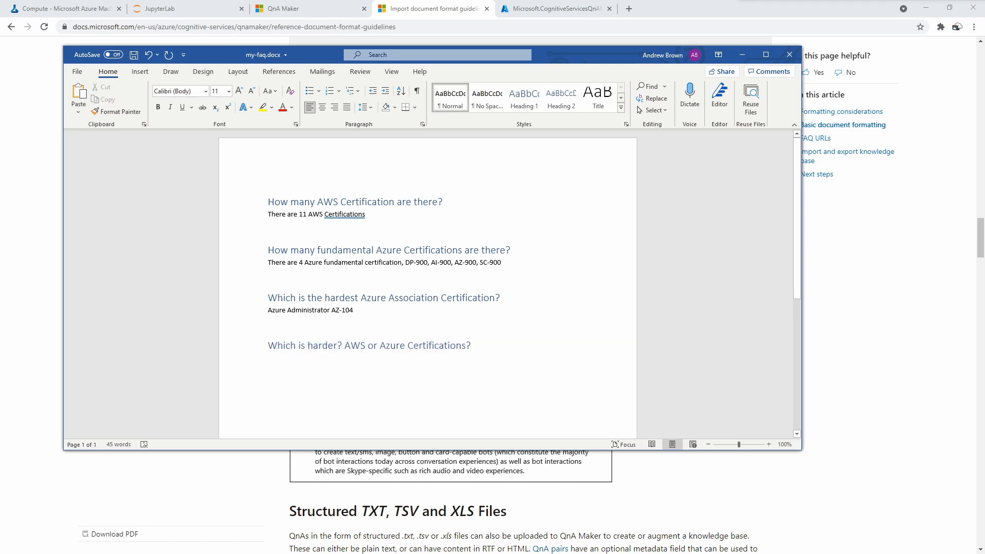
{"action": "type", "text": "Azure Certificatio"}
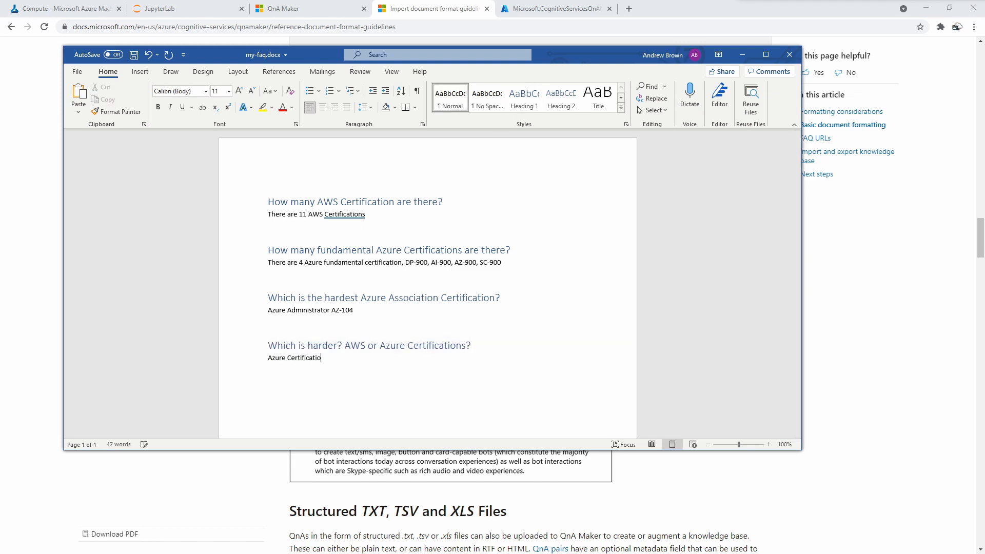
{"action": "type", "text": "ns are harder because they check exac"}
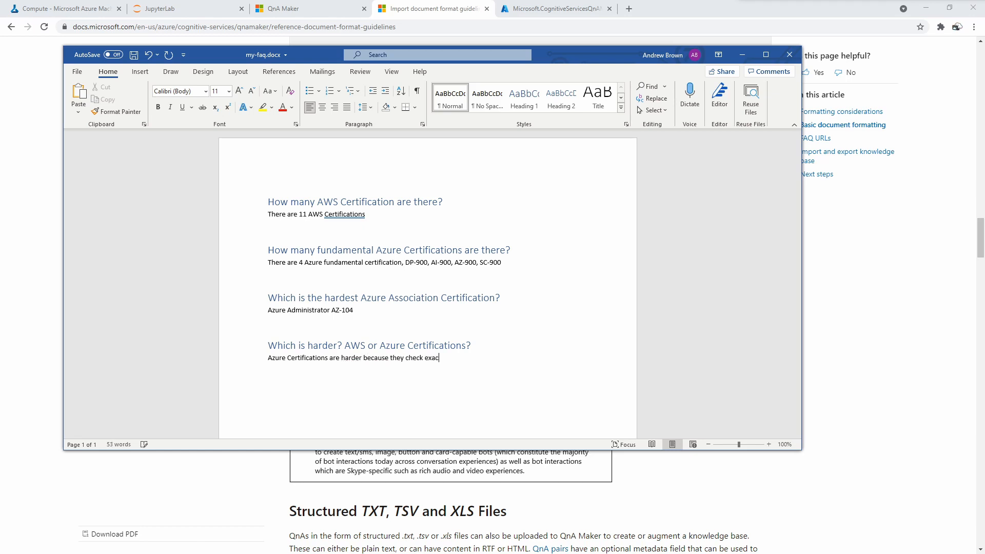
{"action": "type", "text": "ty ssteps for implementation where AWS do"}
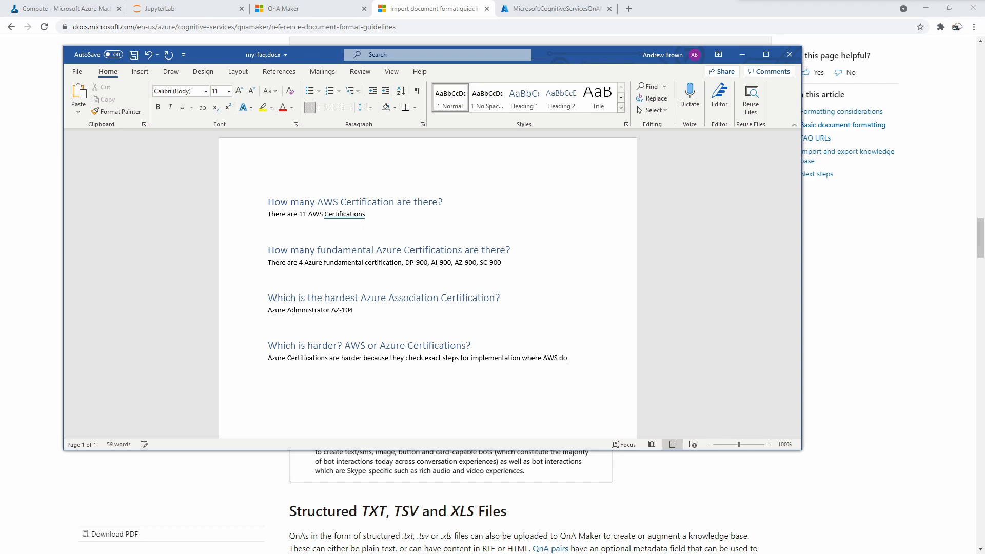
{"action": "key", "text": "BackSpace"}
{"action": "type", "text": "ocuses on concetp"}
{"action": "key", "text": "BackSpace"}
{"action": "key", "text": "BackSpace"}
{"action": "type", "text": "pts."}
{"action": "key", "text": "ctrl+s"}
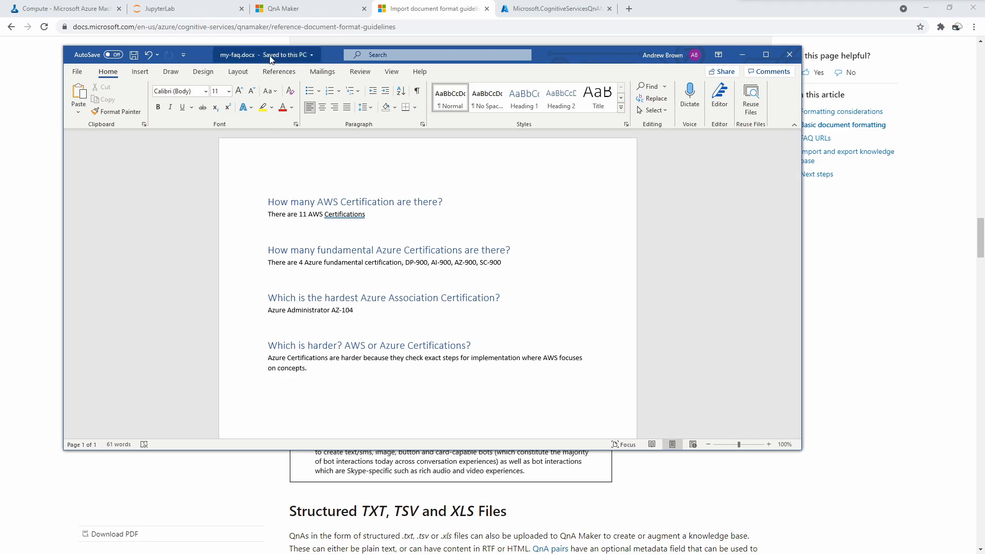
- Move the Word window out of the way and return to the QnA Maker knowledge base creation page in the browser
{"action": "left_click_drag", "start_coordinate": [285, 57], "coordinate": [984, 88]}
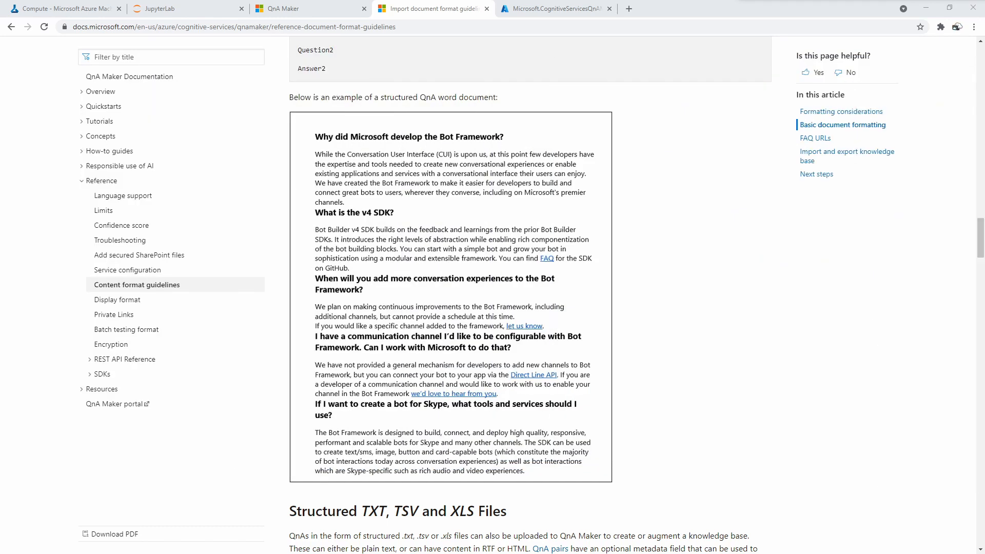
{"action": "left_click", "coordinate": [758, 149]}
{"action": "left_click", "coordinate": [530, 13]}
{"action": "left_click", "coordinate": [465, 15]}
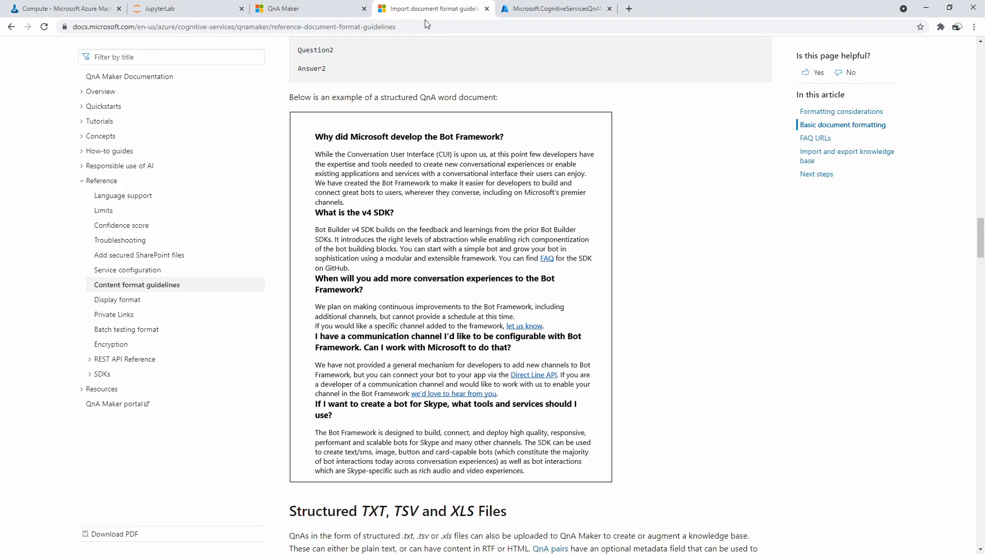
{"action": "left_click", "coordinate": [96, 12]}
{"action": "left_click", "coordinate": [297, 12]}
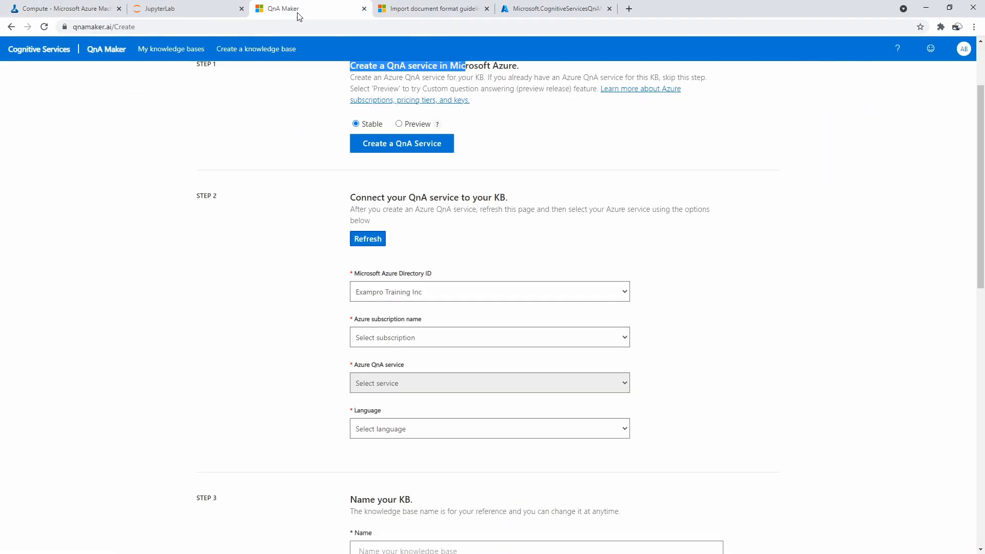
- Refresh the service connection options and select "Azure subscription 1" with the QnA service MyQnAService5345345
{"action": "left_click", "coordinate": [357, 240]}
{"action": "left_click", "coordinate": [416, 342]}
{"action": "left_click", "coordinate": [410, 363]}
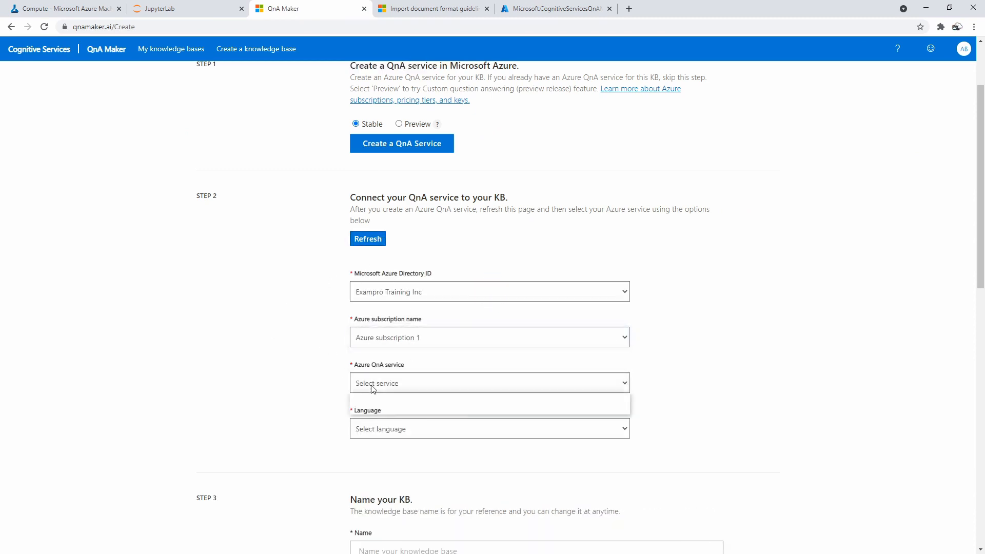
{"action": "left_click", "coordinate": [374, 382]}
{"action": "left_click", "coordinate": [395, 409]}
- Set the knowledge base language to English and name the knowledge base "CertificationQnA"
{"action": "scroll", "coordinate": [310, 326], "scroll_direction": "down", "scroll_amount": 1}
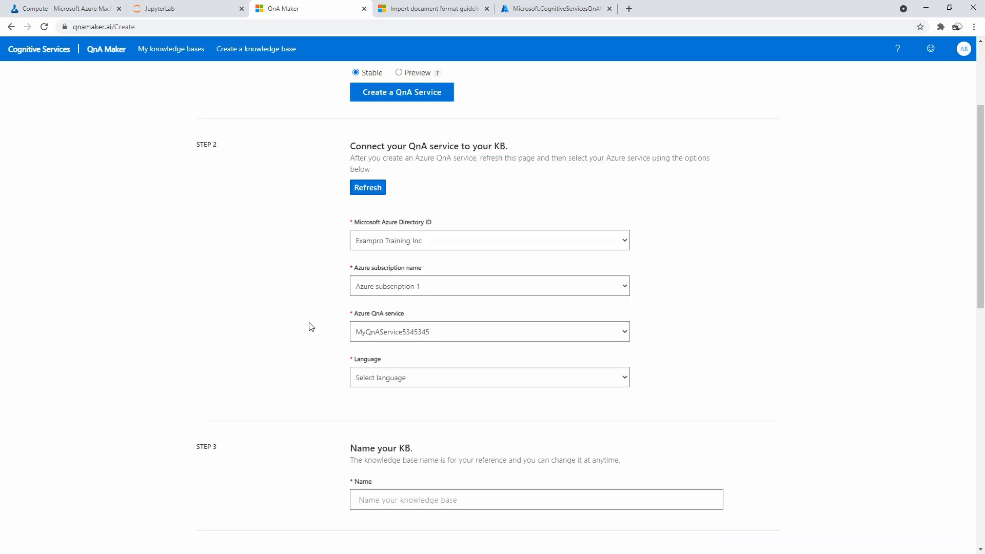
{"action": "left_click", "coordinate": [364, 377]}
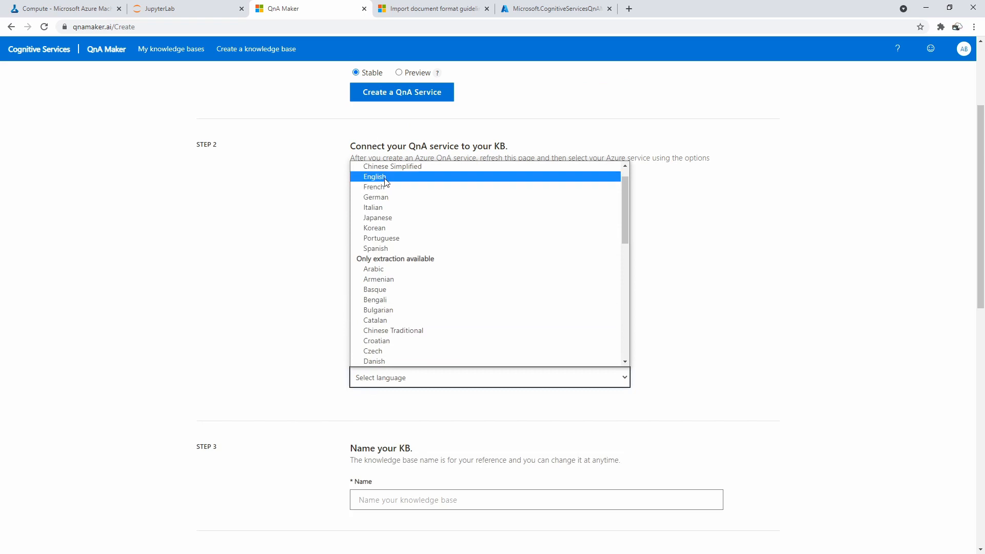
{"action": "left_click", "coordinate": [385, 181]}
{"action": "left_click", "coordinate": [354, 374]}
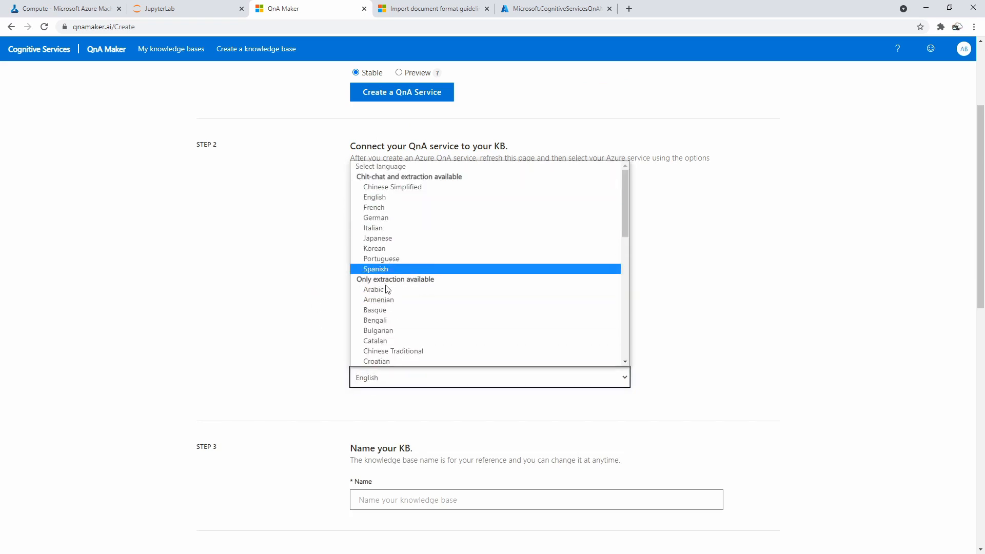
{"action": "left_click", "coordinate": [382, 197]}
{"action": "scroll", "coordinate": [305, 312], "scroll_direction": "down", "scroll_amount": 4}
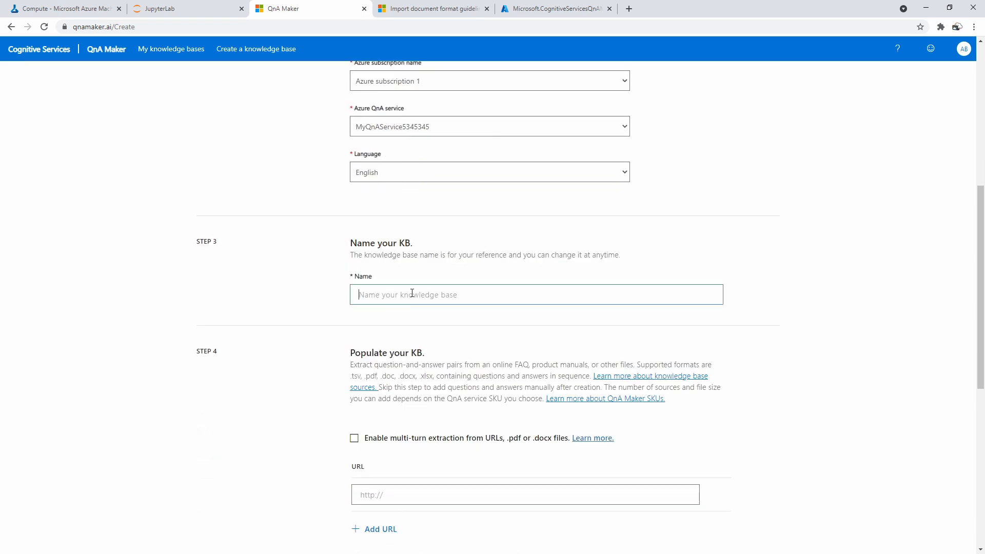
{"action": "type", "text": "CertificationQ"}
- Add the my-faq.docx file from the Desktop as a source for populating the knowledge base
{"action": "scroll", "coordinate": [324, 316], "scroll_direction": "down", "scroll_amount": 3}
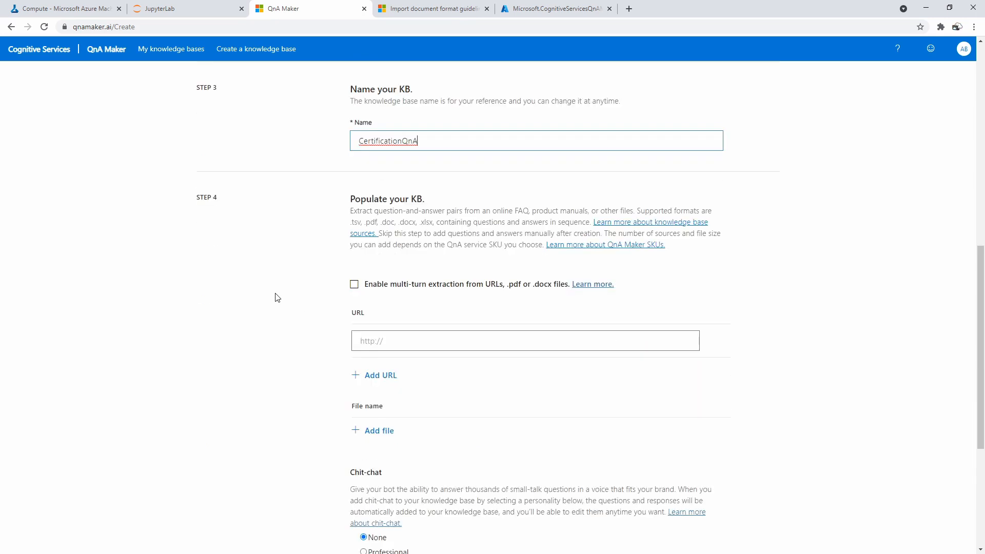
{"action": "left_click", "coordinate": [380, 431]}
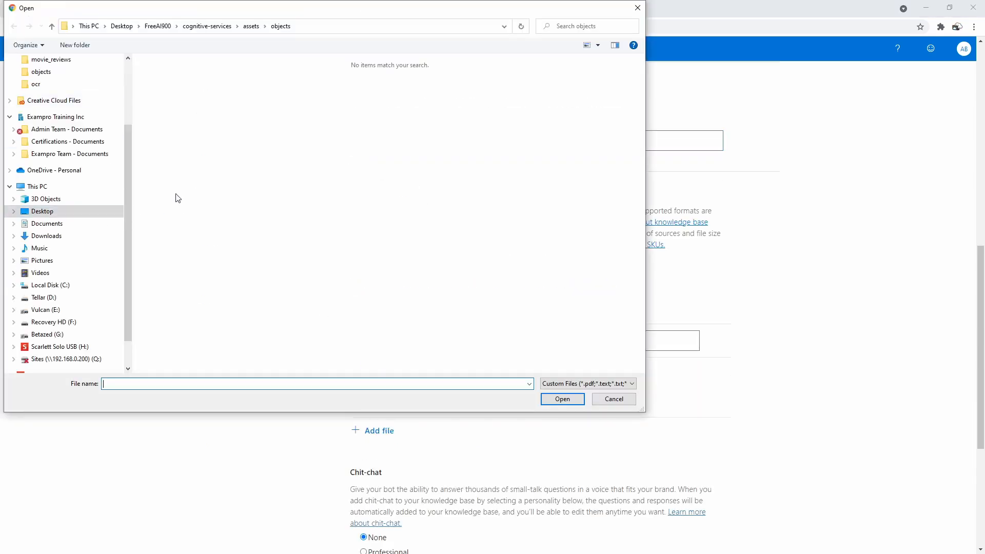
{"action": "left_click", "coordinate": [80, 215]}
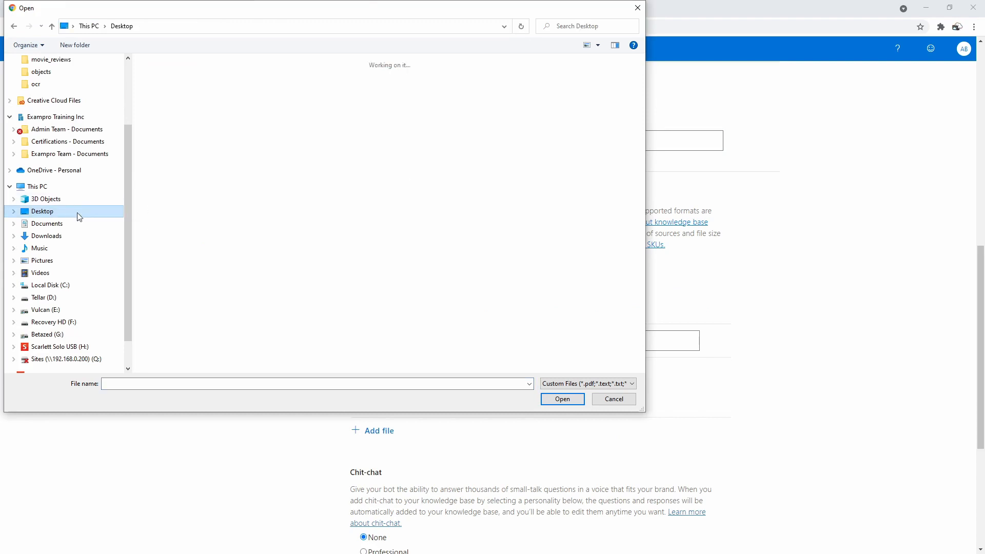
{"action": "left_click", "coordinate": [504, 86]}
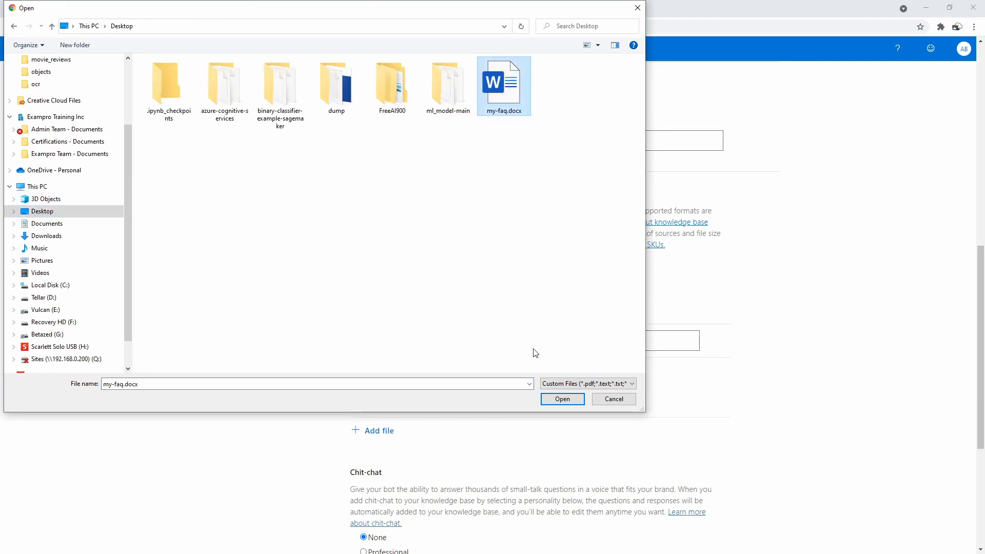
{"action": "left_click", "coordinate": [562, 399]}
- Choose the Professional chit-chat personality and create the knowledge base
{"action": "scroll", "coordinate": [308, 336], "scroll_direction": "down", "scroll_amount": 5}
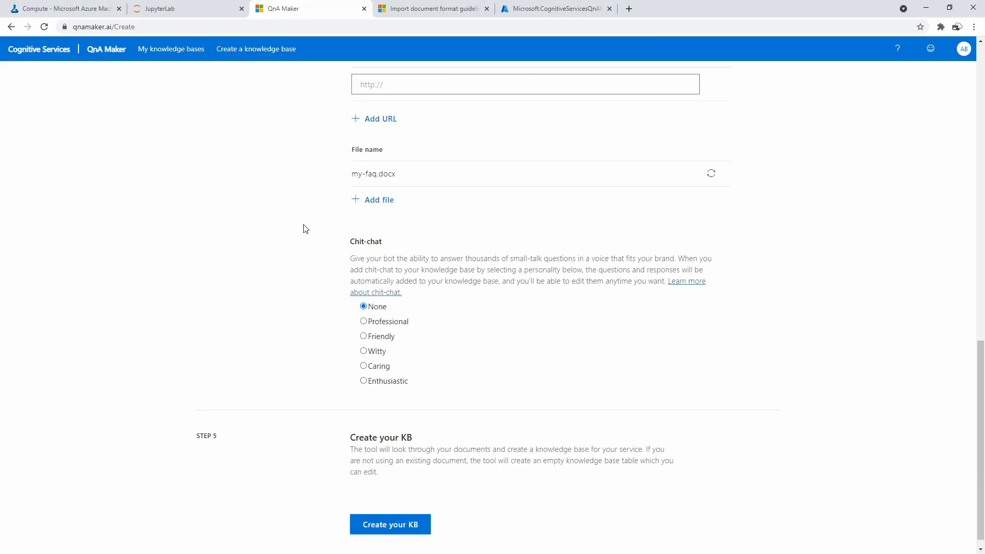
{"action": "left_click", "coordinate": [363, 321]}
{"action": "scroll", "coordinate": [298, 246], "scroll_direction": "down", "scroll_amount": 1}
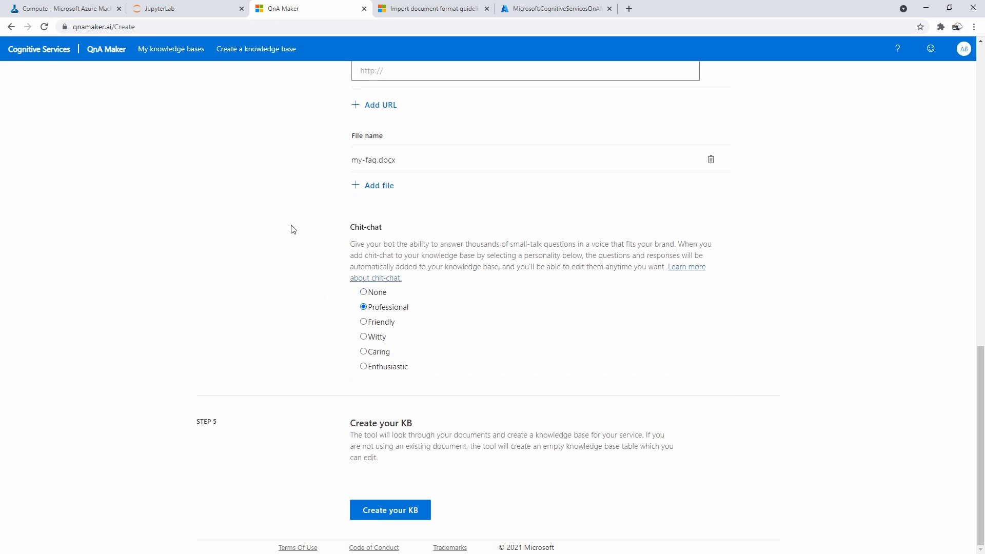
{"action": "left_click", "coordinate": [391, 506]}
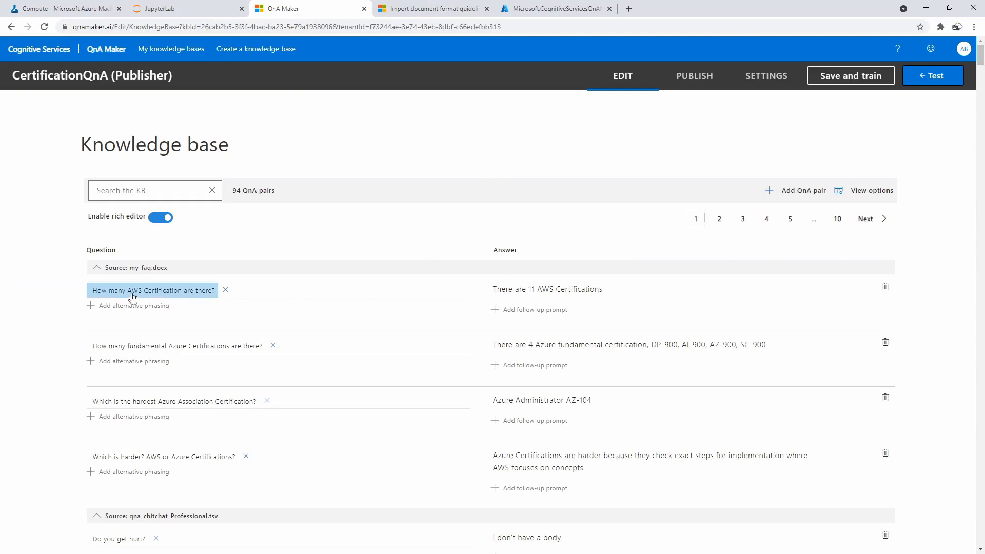
- Review the question-and-answer pairs imported from my-faq.docx and the professional chit-chat source
{"action": "scroll", "coordinate": [331, 261], "scroll_direction": "down", "scroll_amount": 5}
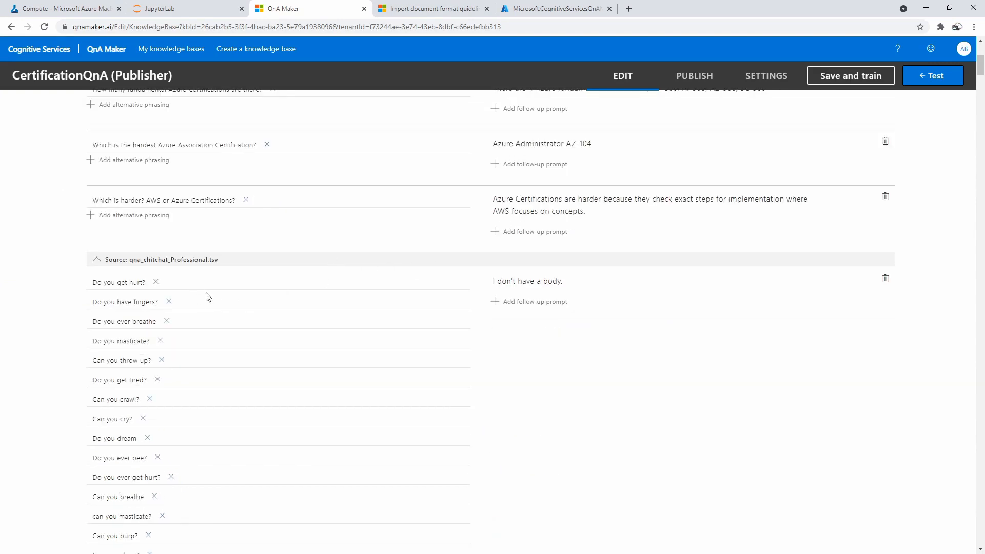
{"action": "scroll", "coordinate": [211, 300], "scroll_direction": "down", "scroll_amount": 1}
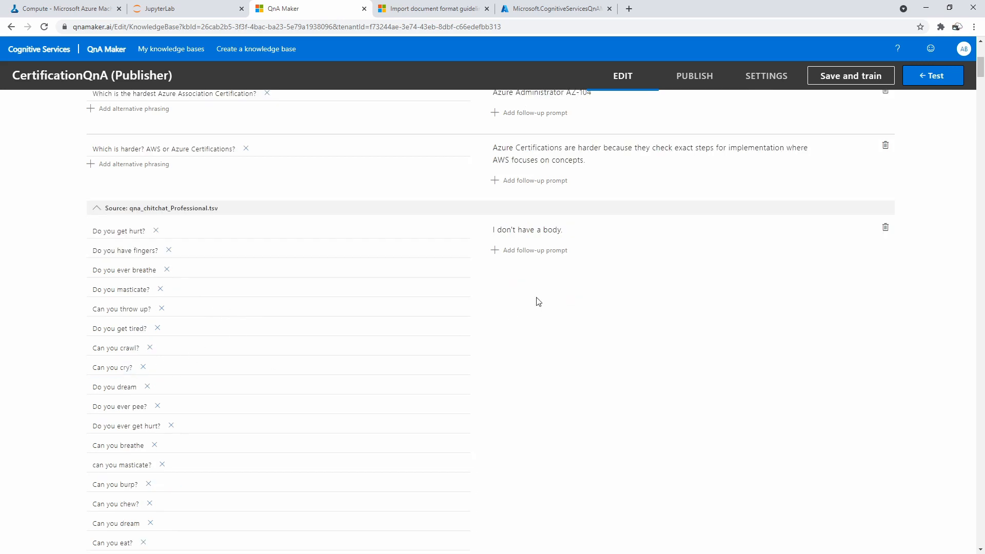
{"action": "scroll", "coordinate": [532, 420], "scroll_direction": "down", "scroll_amount": 4}
{"action": "scroll", "coordinate": [532, 420], "scroll_direction": "down", "scroll_amount": 20}
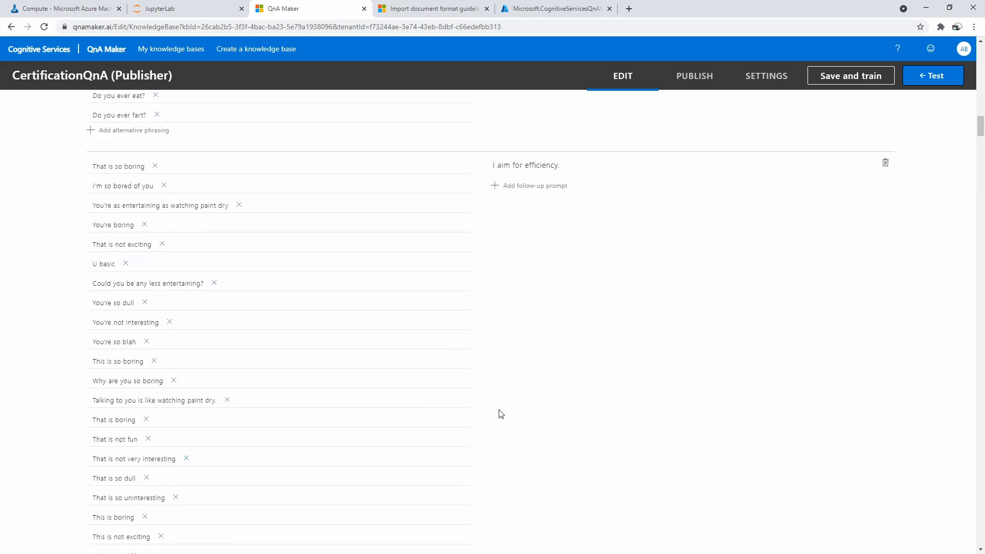
{"action": "scroll", "coordinate": [507, 401], "scroll_direction": "up", "scroll_amount": 20}
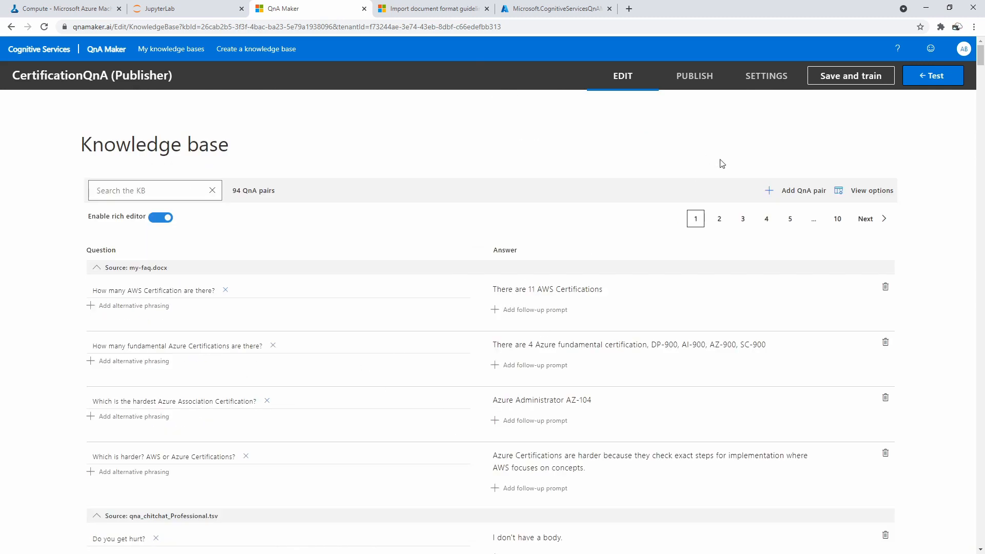
- Test the knowledge base's small talk by sending the messages "hello", "How are you?" and "borning"
{"action": "left_click", "coordinate": [917, 81]}
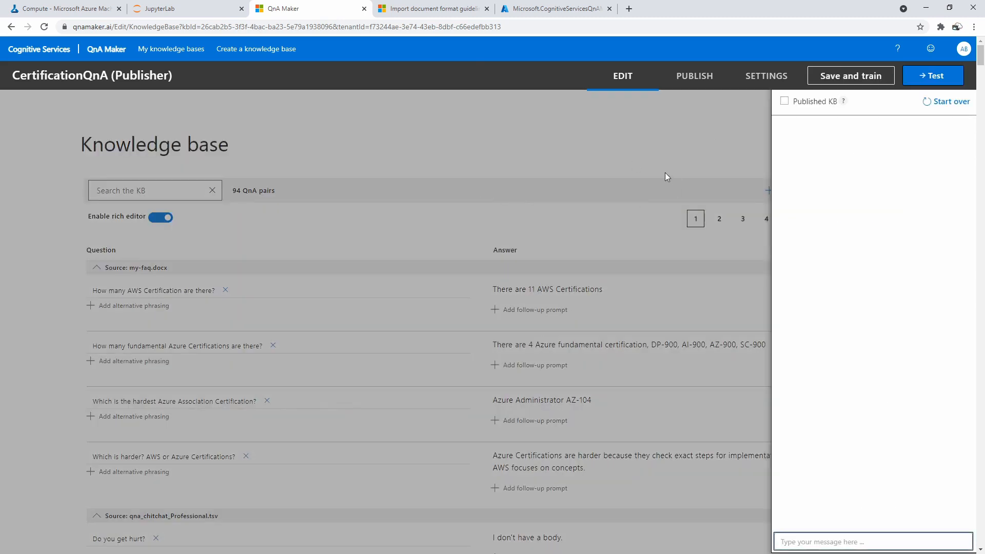
{"action": "left_click", "coordinate": [813, 542]}
{"action": "type", "text": "hello"}
{"action": "key", "text": "Return"}
{"action": "type", "text": "hello"}
{"action": "key", "text": "Return"}
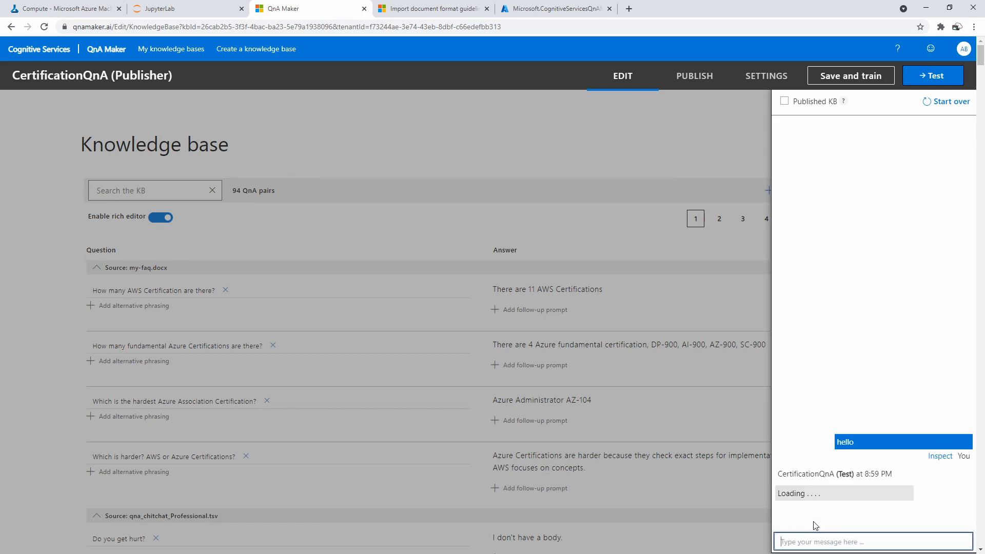
{"action": "type", "text": "How ar"}
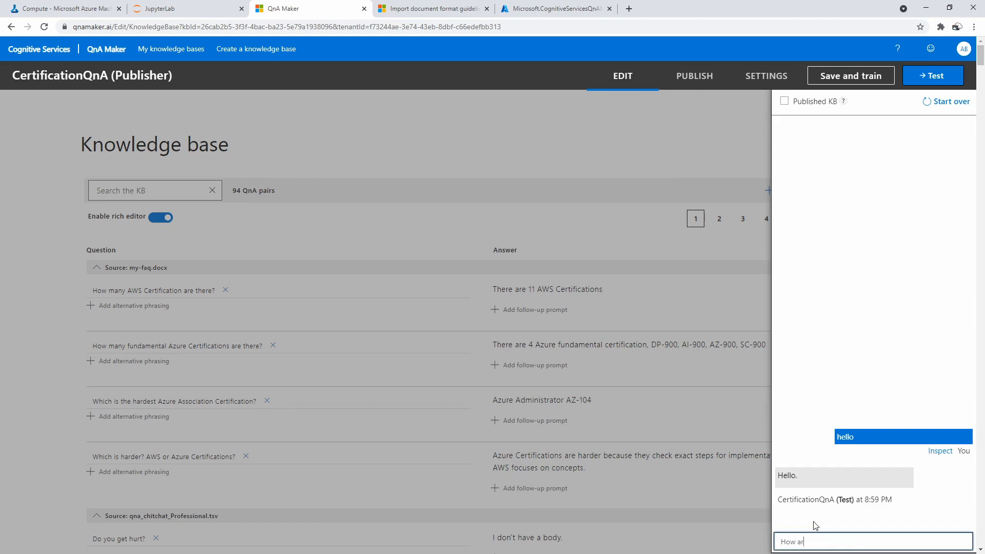
{"action": "type", "text": "e you?"}
{"action": "key", "text": "Return"}
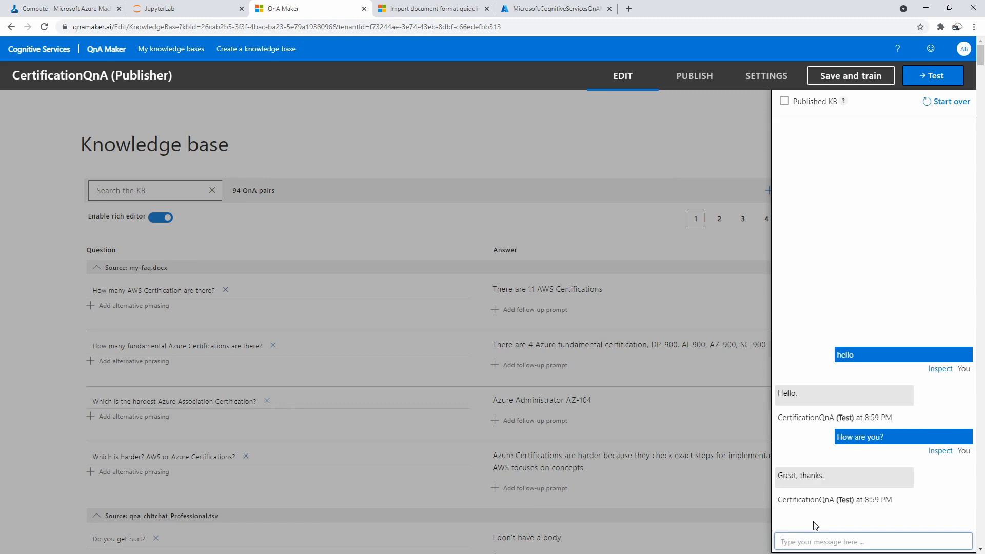
{"action": "type", "text": "borning"}
{"action": "key", "text": "Return"}
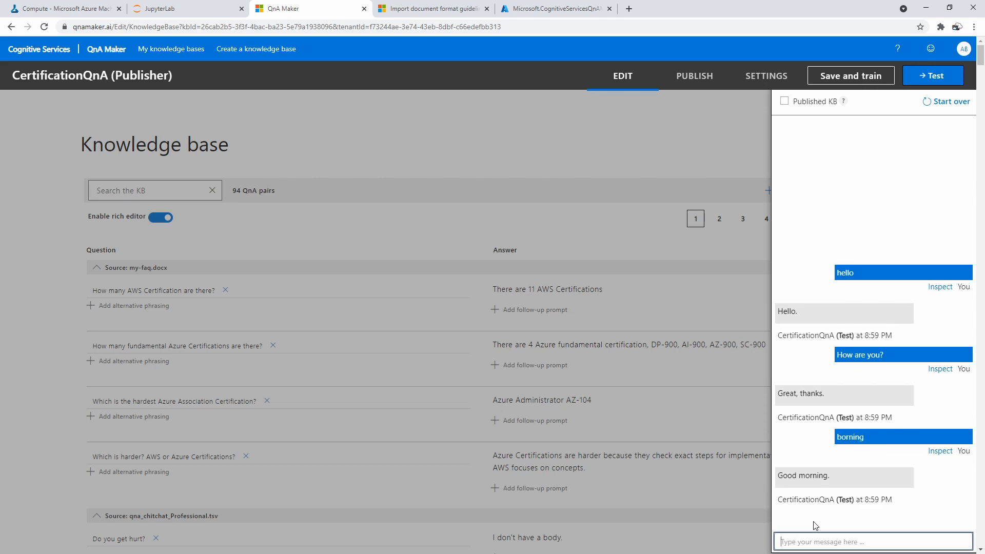
- Ask the test chat "How many certifications are there?", check its reply, and close the test chat
{"action": "left_click", "coordinate": [837, 539]}
{"action": "type", "text": "How many certifications arrre ther"}
{"action": "key", "text": "BackSpace"}
{"action": "key", "text": "BackSpace"}
{"action": "key", "text": "BackSpace"}
{"action": "key", "text": "BackSpace"}
{"action": "key", "text": "BackSpace"}
{"action": "key", "text": "BackSpace"}
{"action": "type", "text": "e there?"}
{"action": "key", "text": "Return"}
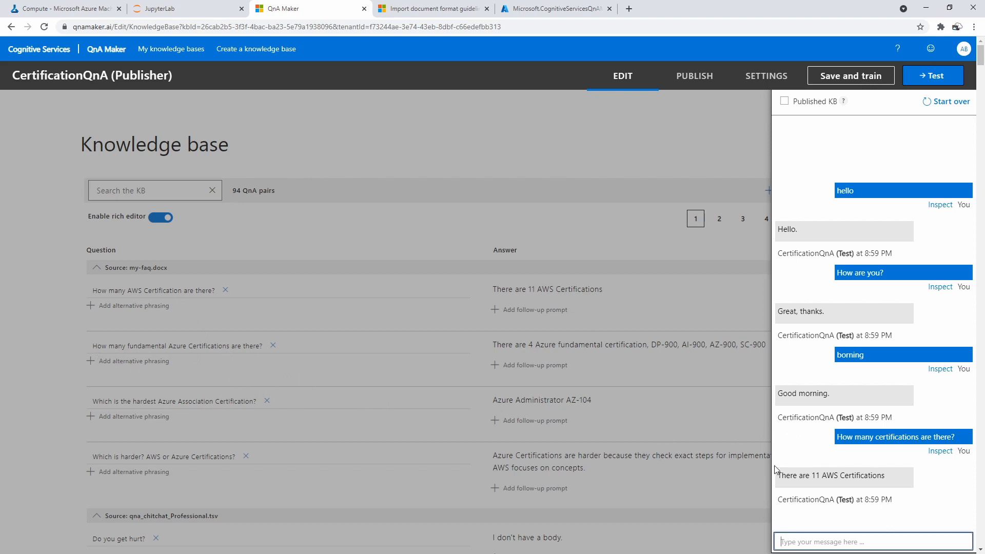
{"action": "left_click_drag", "start_coordinate": [798, 476], "coordinate": [894, 477]}
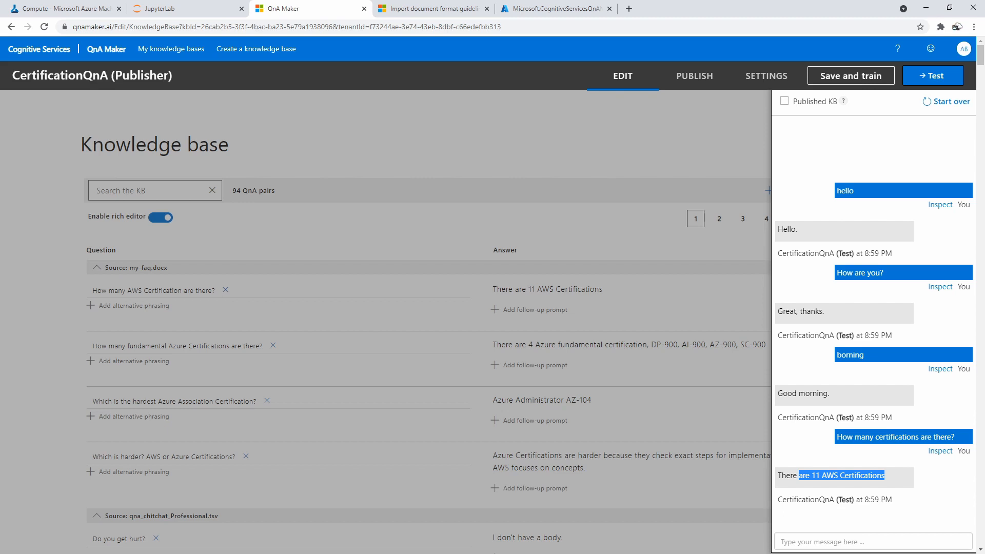
{"action": "left_click", "coordinate": [646, 187]}
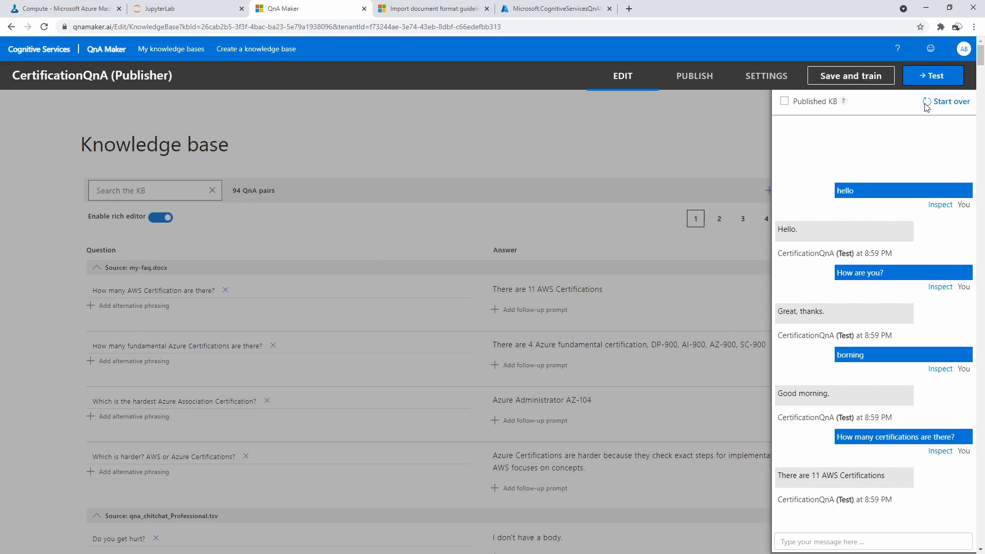
{"action": "left_click", "coordinate": [926, 77]}
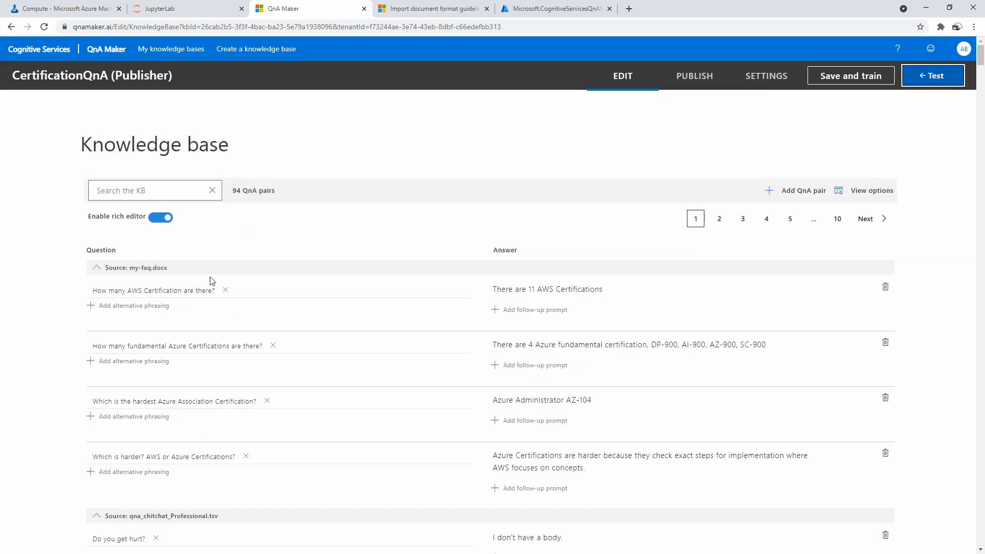
- Add a QnA pair with the question "How many Azure Certifications are there?"
{"action": "left_click", "coordinate": [782, 194]}
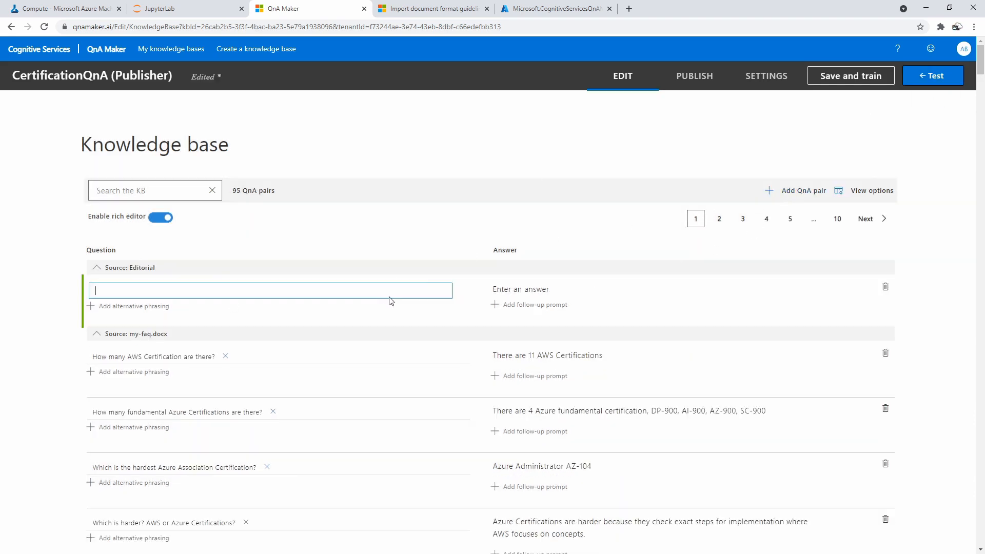
{"action": "type", "text": "How many Azure Certification"}
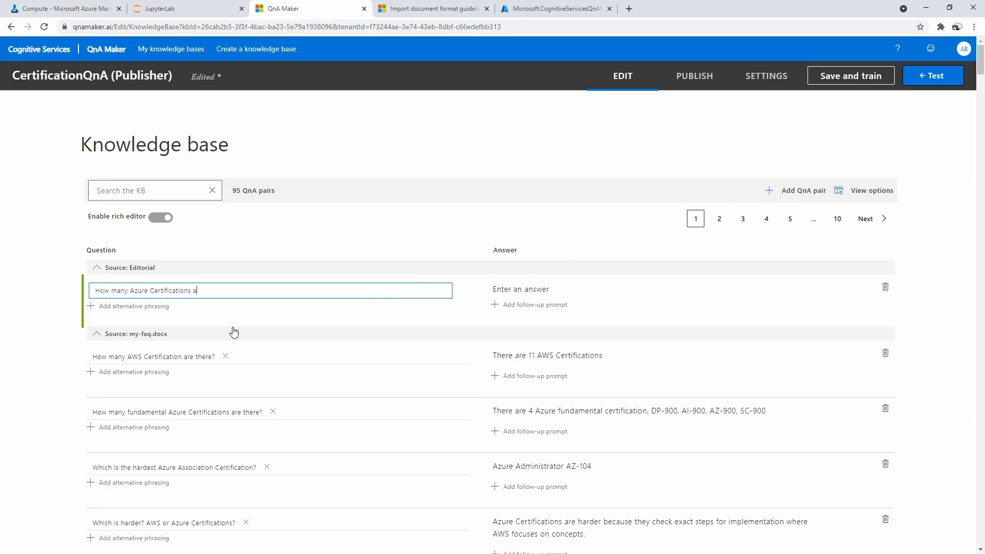
{"action": "type", "text": "s"}
{"action": "key", "text": "BackSpace"}
{"action": "type", "text": "are there?"}
{"action": "left_click", "coordinate": [189, 290]}
{"action": "type", "text": "s"}
- Answer the new Azure question with "There are 11-14 Azure Certifications" as plain text without strikethrough
{"action": "left_click", "coordinate": [551, 290]}
{"action": "type", "text": "Th"}
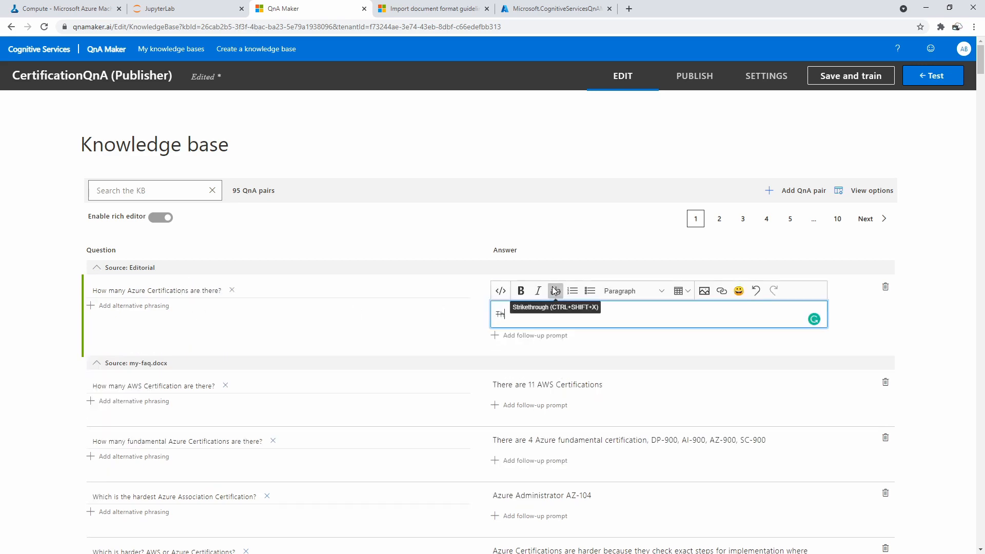
{"action": "type", "text": "ere az"}
{"action": "type", "text": "e 12 Azu"}
{"action": "type", "text": "re "}
{"action": "type", "text": "Certifications"}
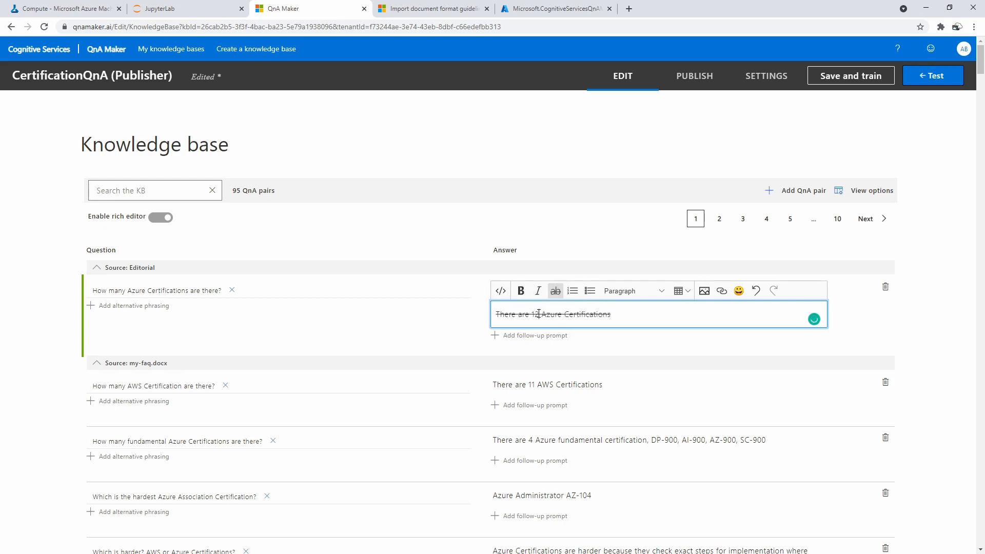
{"action": "key", "text": "BackSpace"}
{"action": "key", "text": "BackSpace"}
{"action": "type", "text": "11-14"}
{"action": "triple_click", "coordinate": [626, 313]}
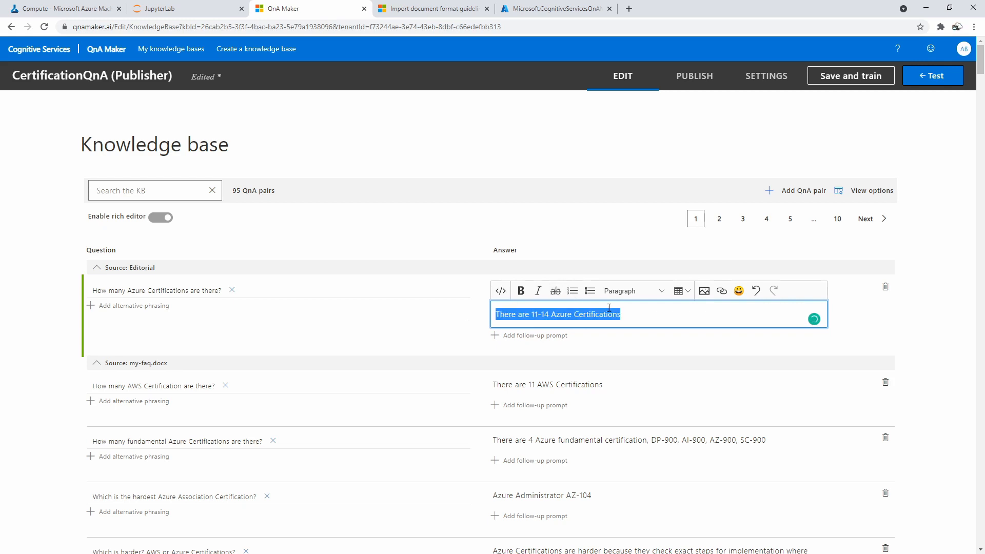
{"action": "left_click", "coordinate": [634, 316]}
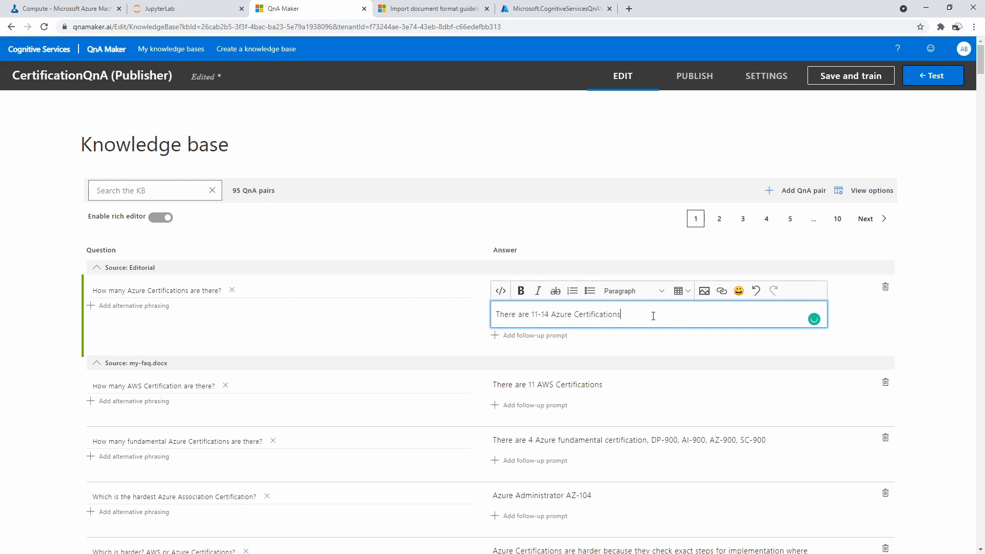
{"action": "left_click", "coordinate": [862, 329]}
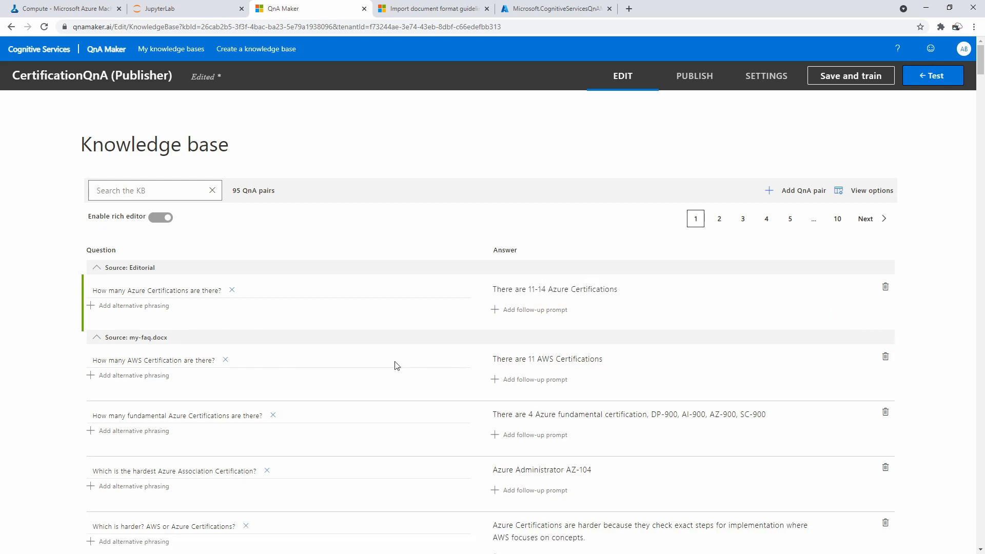
- Correct the AWS question to "How many AWS Certifications are there?" and save and train the knowledge base
{"action": "left_click", "coordinate": [184, 361]}
{"action": "left_click", "coordinate": [184, 361]}
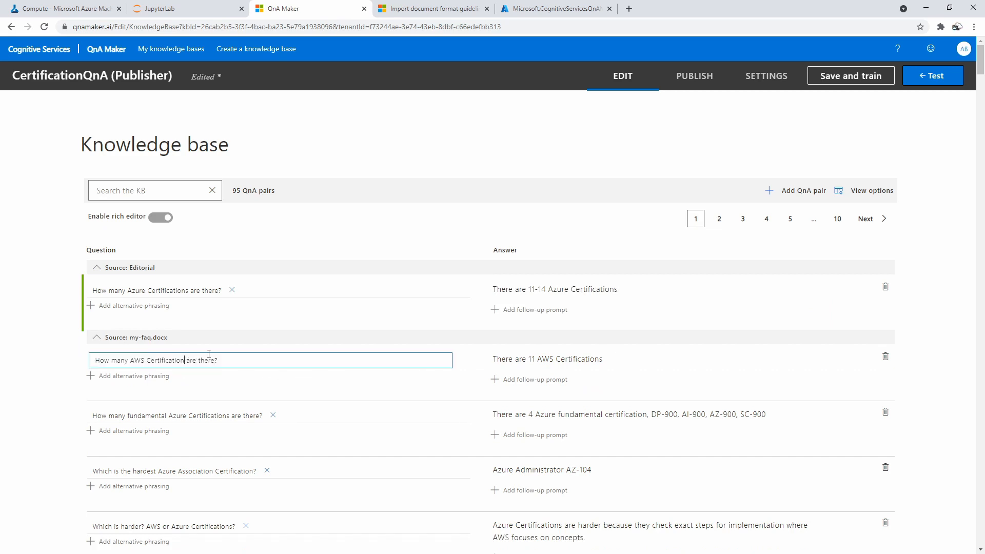
{"action": "type", "text": "s"}
{"action": "left_click", "coordinate": [264, 331]}
{"action": "left_click", "coordinate": [834, 88]}
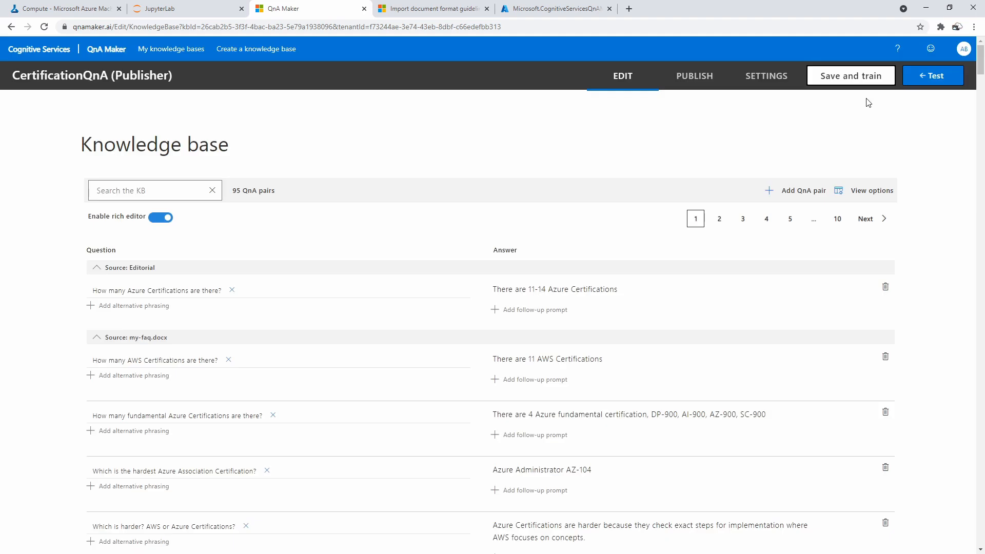
- Open the test chat and ask "How many certifications are there?" against the retrained knowledge base
{"action": "left_click", "coordinate": [932, 75]}
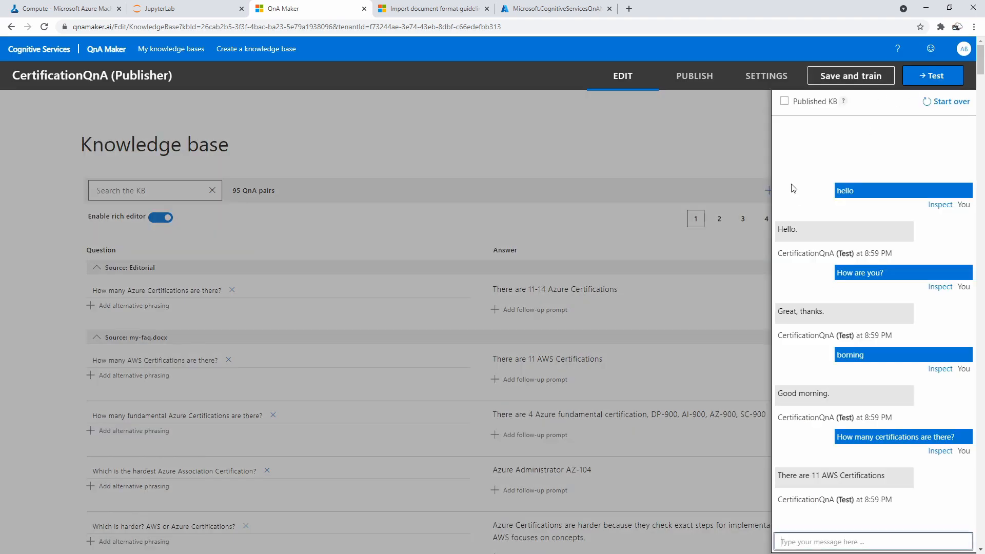
{"action": "left_click", "coordinate": [866, 542]}
{"action": "type", "text": "How many certifications are tehre?"}
{"action": "key", "text": "BackSpace"}
{"action": "key", "text": "BackSpace"}
{"action": "key", "text": "BackSpace"}
{"action": "key", "text": "BackSpace"}
{"action": "type", "text": "hre"}
{"action": "key", "text": "BackSpace"}
{"action": "key", "text": "BackSpace"}
{"action": "key", "text": "BackSpace"}
{"action": "type", "text": "here?"}
{"action": "key", "text": "Return"}
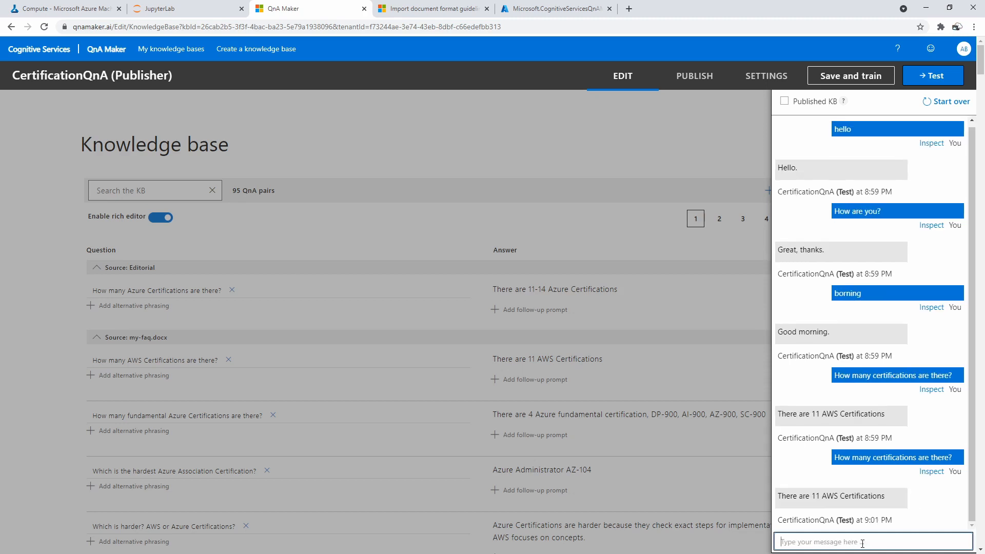
- Ask the test chat "How many Azure Certifications are there?", check its reply, and close the chat
{"action": "left_click", "coordinate": [862, 543]}
{"action": "key", "text": "Down"}
{"action": "key", "text": "Down"}
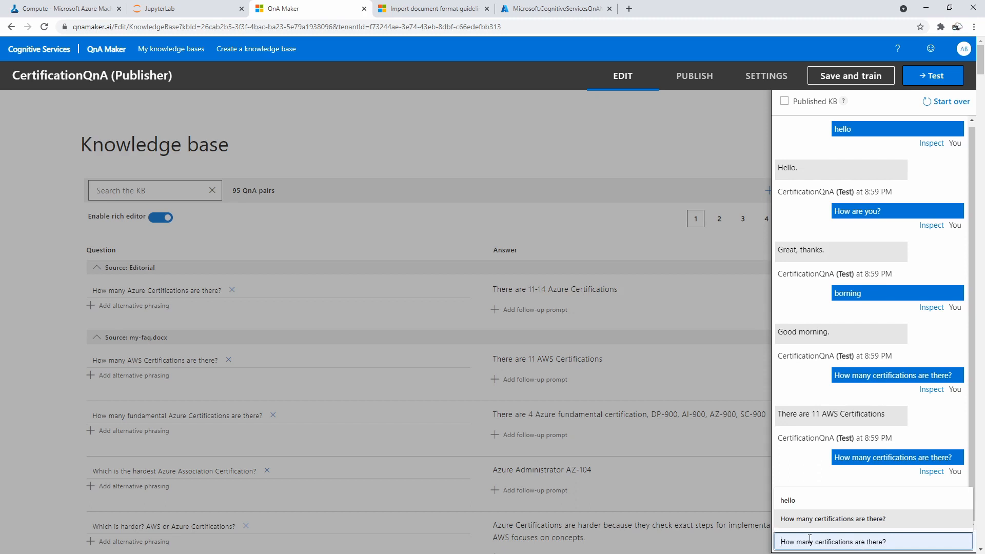
{"action": "type", "text": "Ho"}
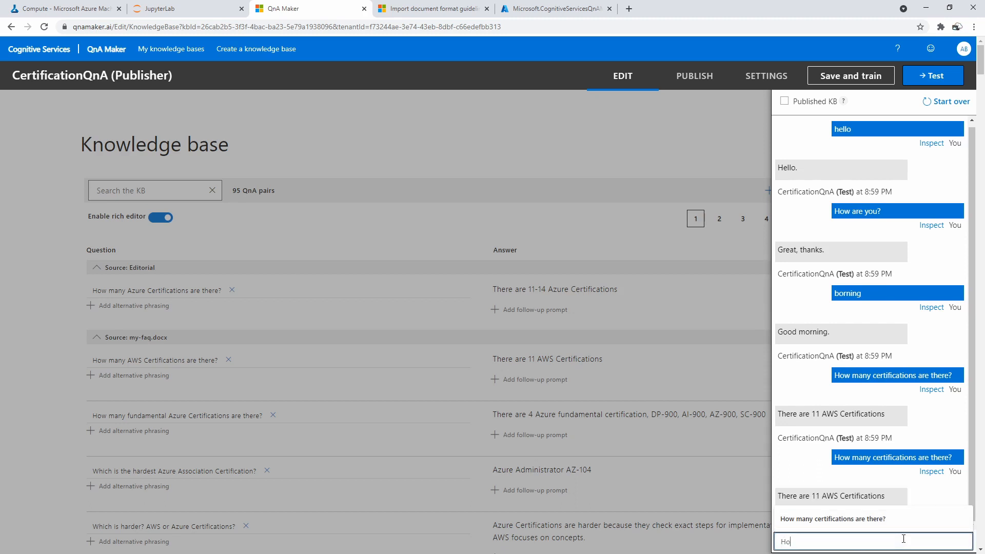
{"action": "type", "text": "w many Azure Cer"}
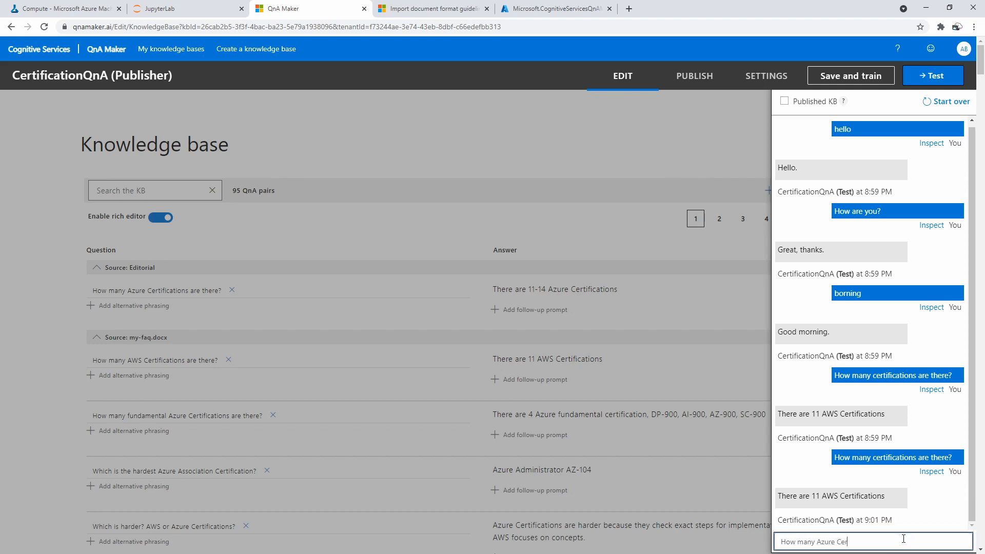
{"action": "type", "text": "tifications are there?"}
{"action": "key", "text": "Return"}
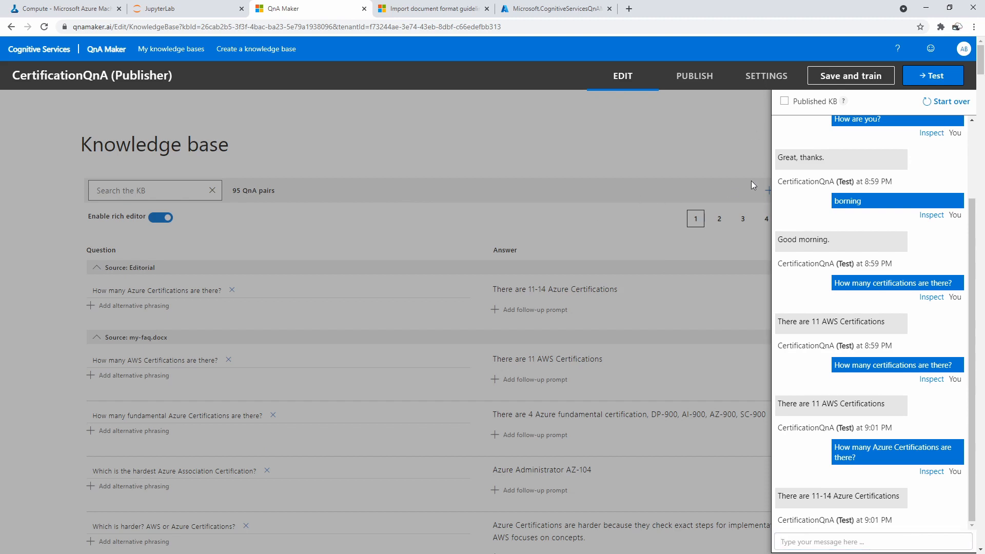
{"action": "left_click", "coordinate": [955, 84]}
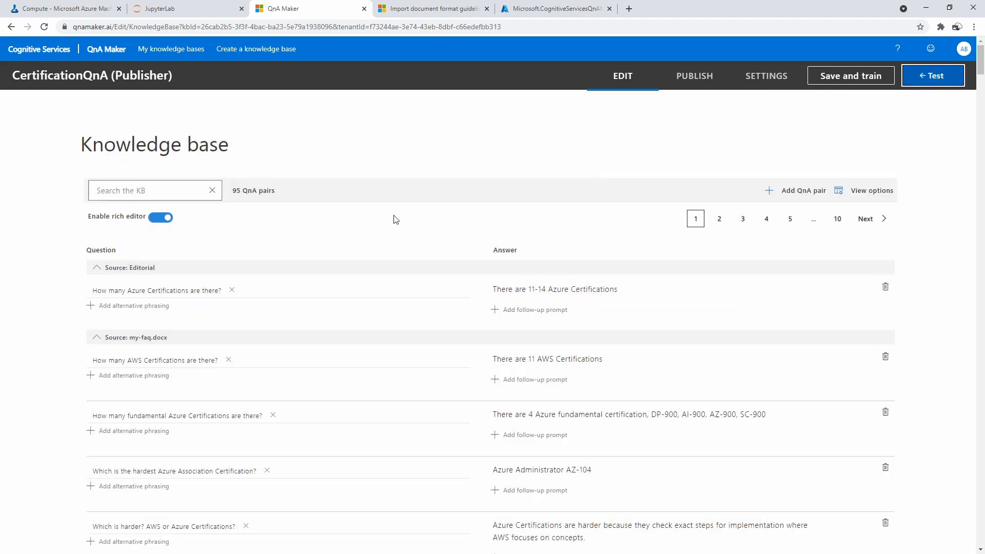
- Add a QnA pair with the question "How many certifications are there?" and the answer "Which Cloud Service Provider?"
{"action": "left_click", "coordinate": [782, 198]}
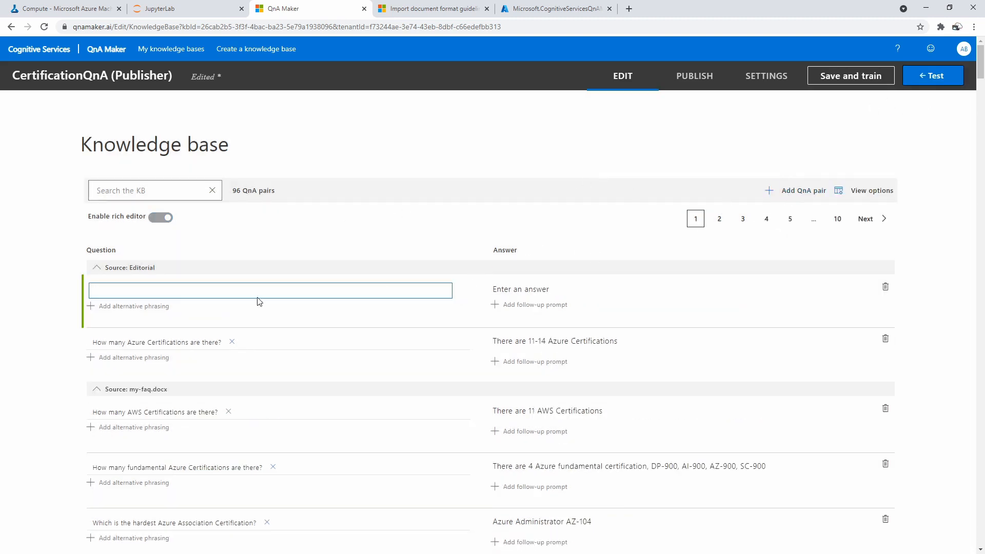
{"action": "type", "text": "How many certifications are there?"}
{"action": "left_click", "coordinate": [518, 290]}
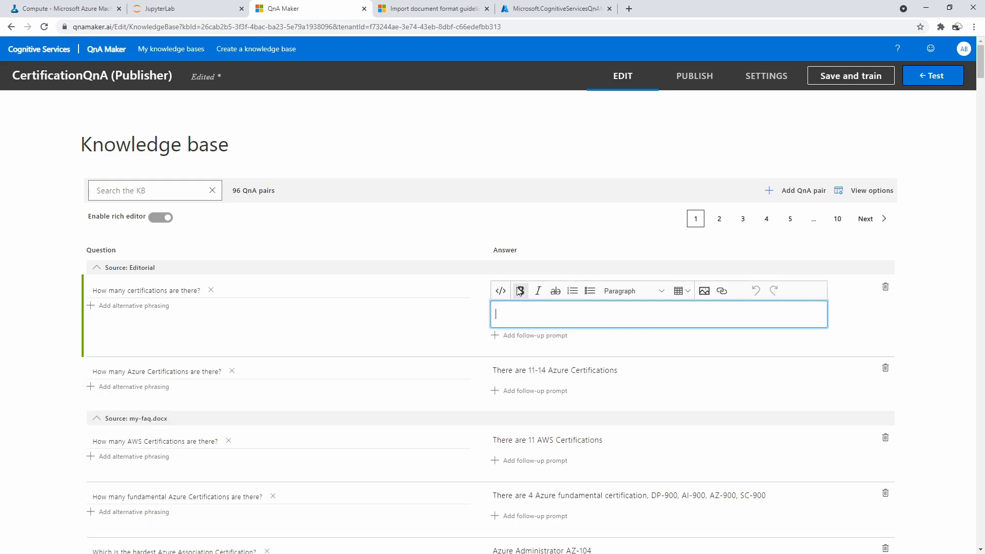
{"action": "type", "text": "Y"}
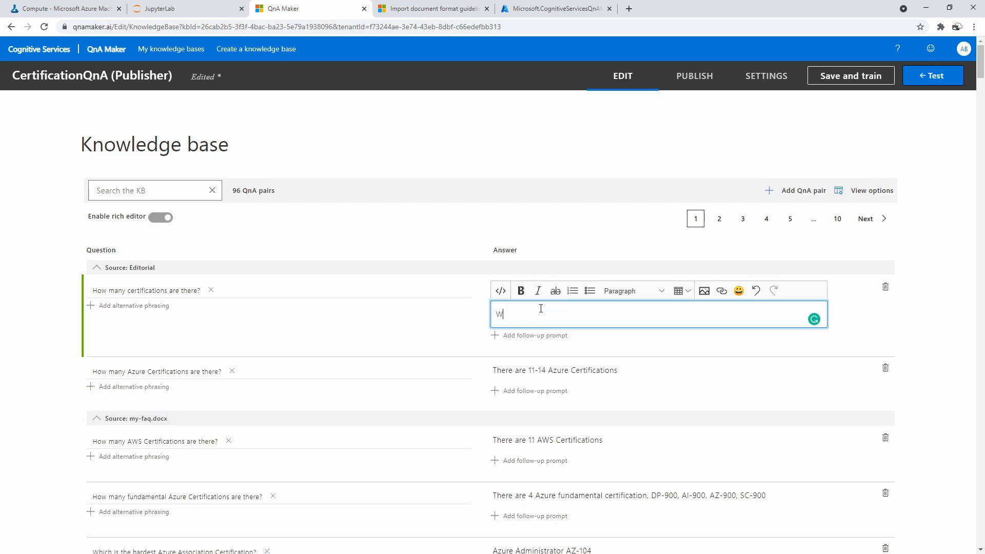
{"action": "type", "text": "Which Certification"}
{"action": "key", "text": "ctrl+a"}
{"action": "type", "text": "Which Cloud Service Provider?"}
{"action": "key", "text": "Return"}
- Add a bulleted list with AWS and Azure below the "Which Cloud Service Provider?" line of the answer
{"action": "left_click", "coordinate": [589, 291]}
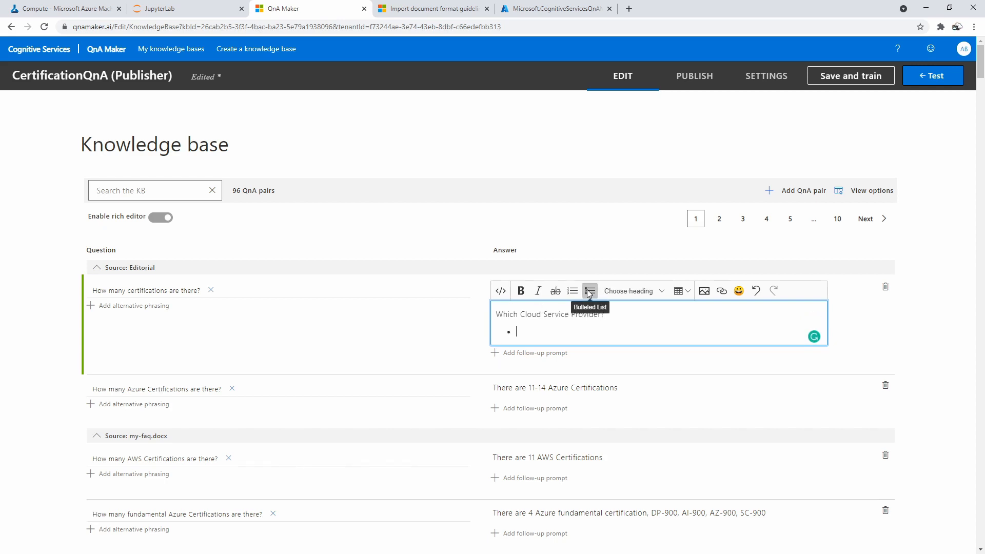
{"action": "type", "text": "AWS"}
{"action": "key", "text": "Return"}
{"action": "type", "text": "Azure"}
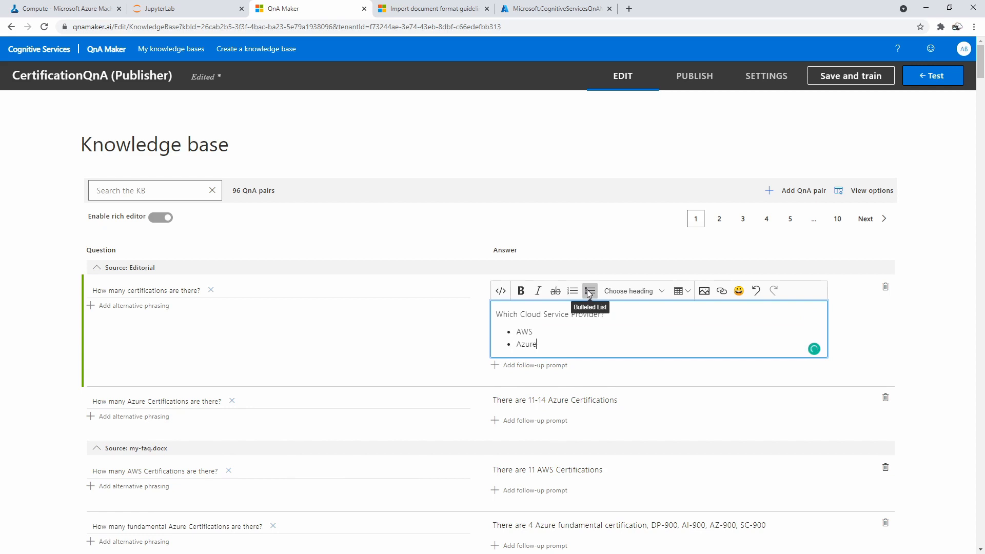
- Open a new follow-up prompt for the "Which Cloud Service Provider?" answer and read its description
{"action": "left_click", "coordinate": [541, 366]}
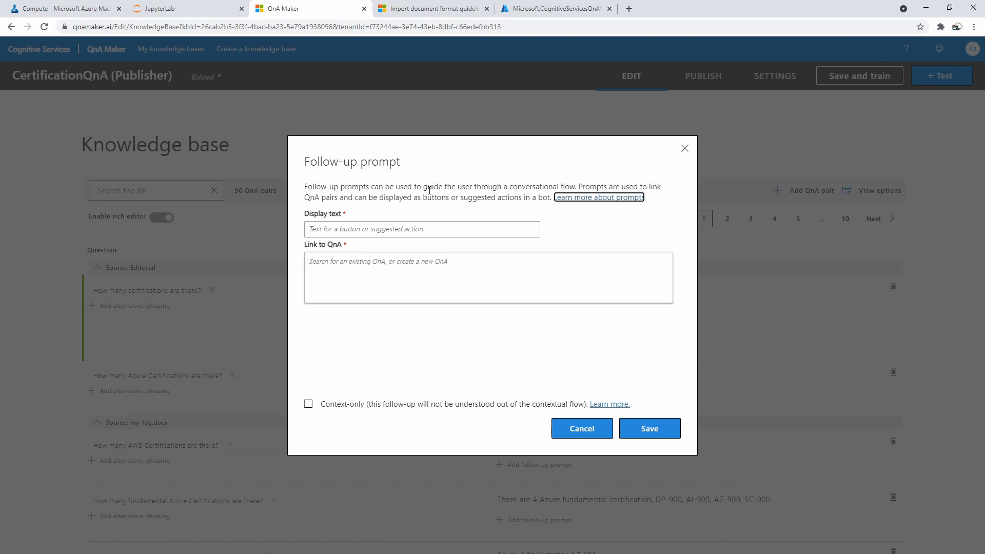
{"action": "left_click", "coordinate": [564, 430]}
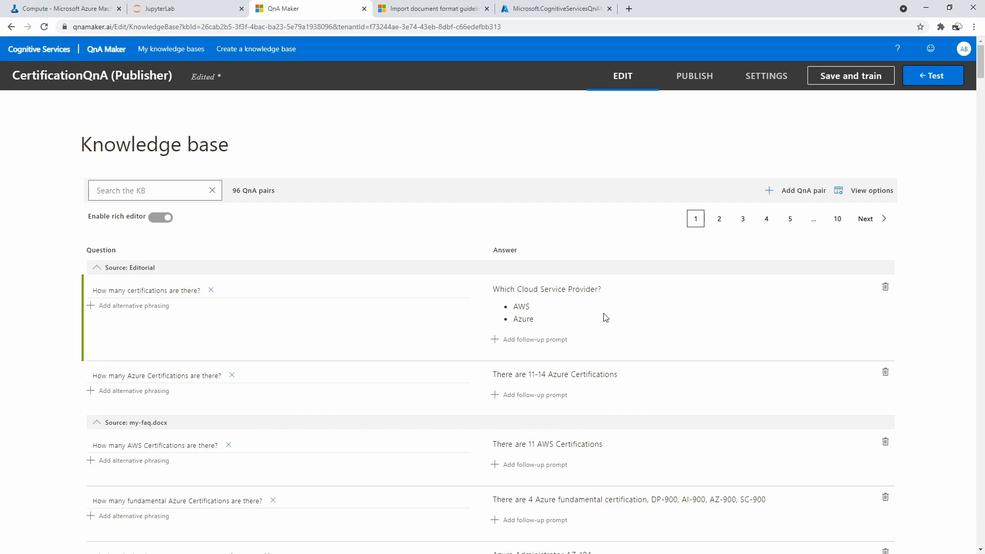
{"action": "left_click", "coordinate": [560, 339]}
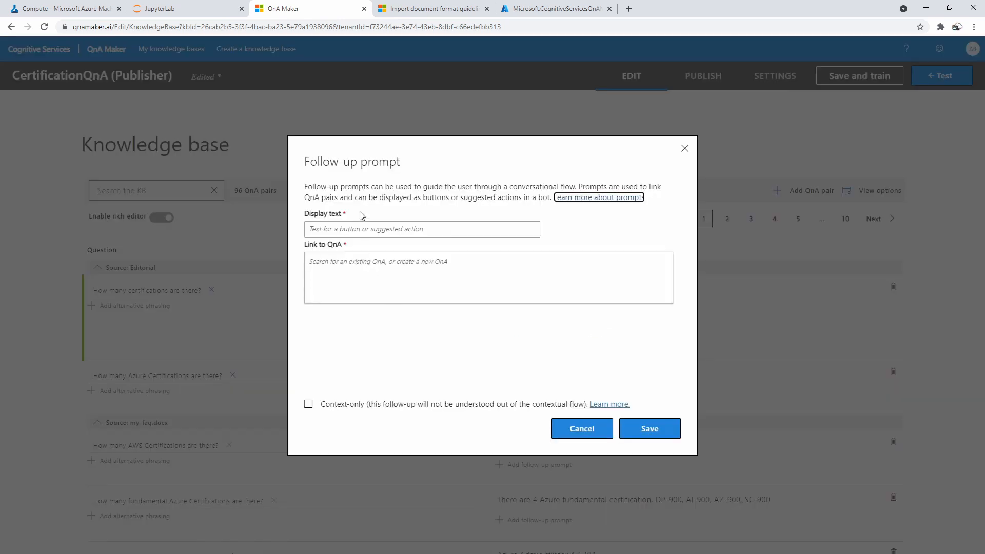
{"action": "left_click_drag", "start_coordinate": [366, 187], "coordinate": [557, 187]}
{"action": "left_click_drag", "start_coordinate": [576, 187], "coordinate": [638, 187]}
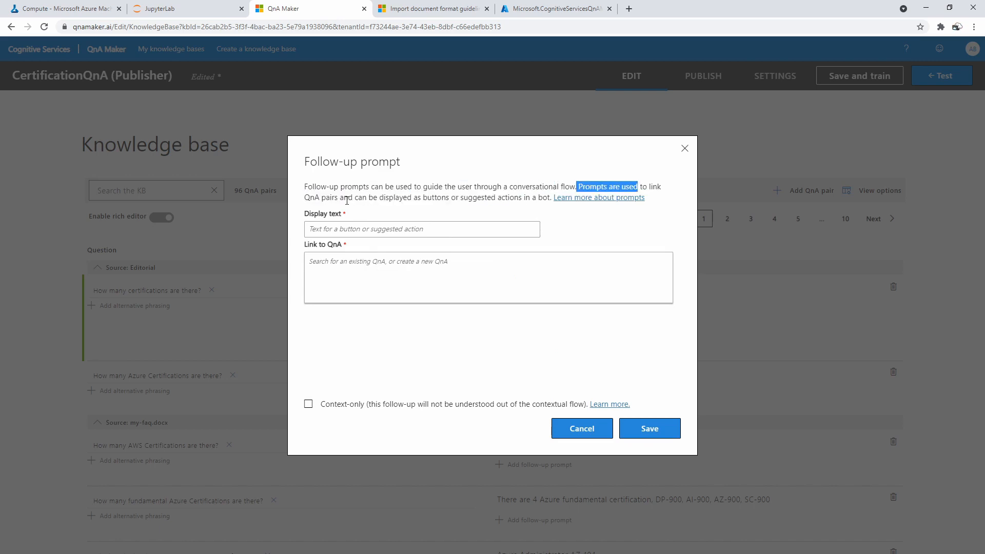
{"action": "left_click", "coordinate": [361, 211]}
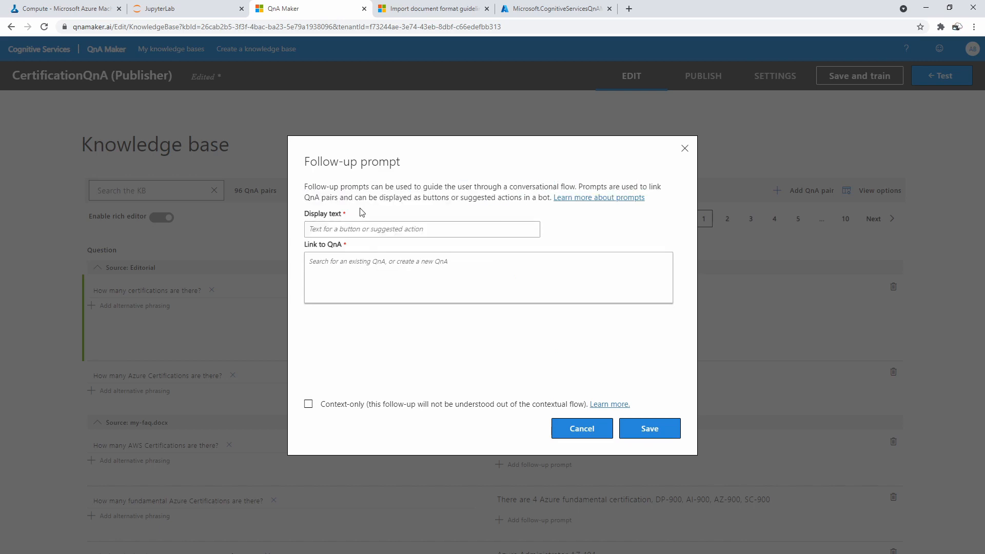
- Create a context-only follow-up prompt displayed as "AWS" and linked to the "How many AWS Certifications are there?" pair
{"action": "left_click", "coordinate": [361, 224]}
{"action": "type", "text": "AWS"}
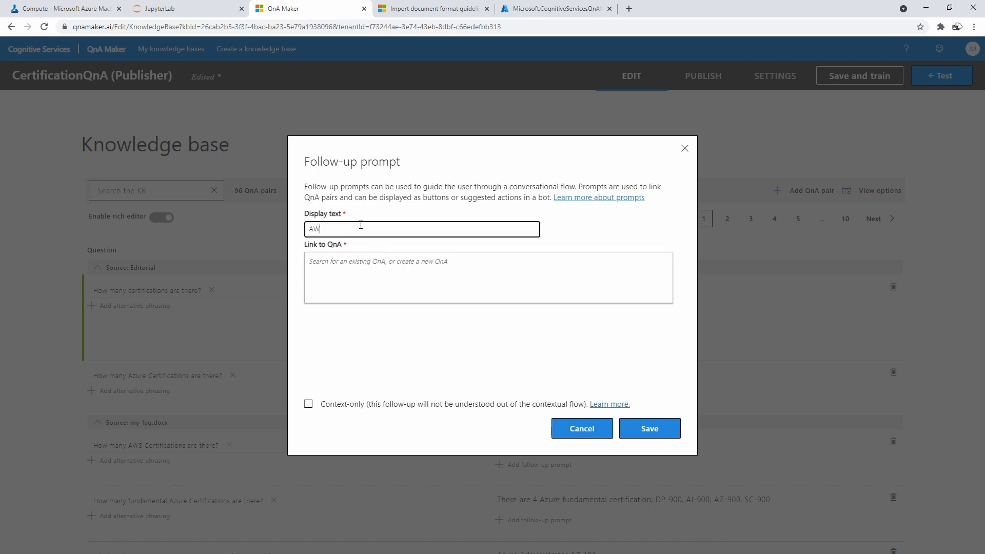
{"action": "left_click", "coordinate": [382, 274]}
{"action": "left_click", "coordinate": [391, 223]}
{"action": "left_click", "coordinate": [439, 272]}
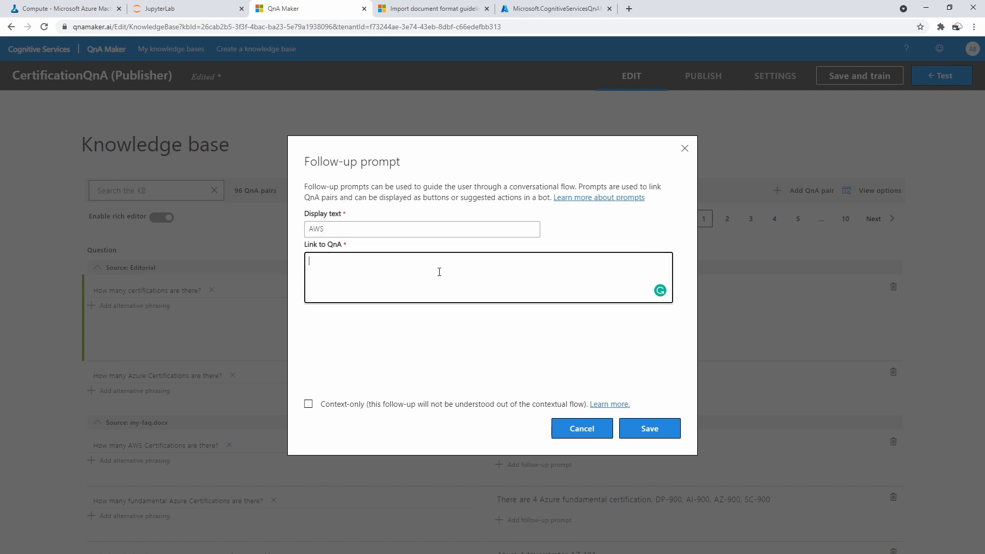
{"action": "type", "text": "How many A"}
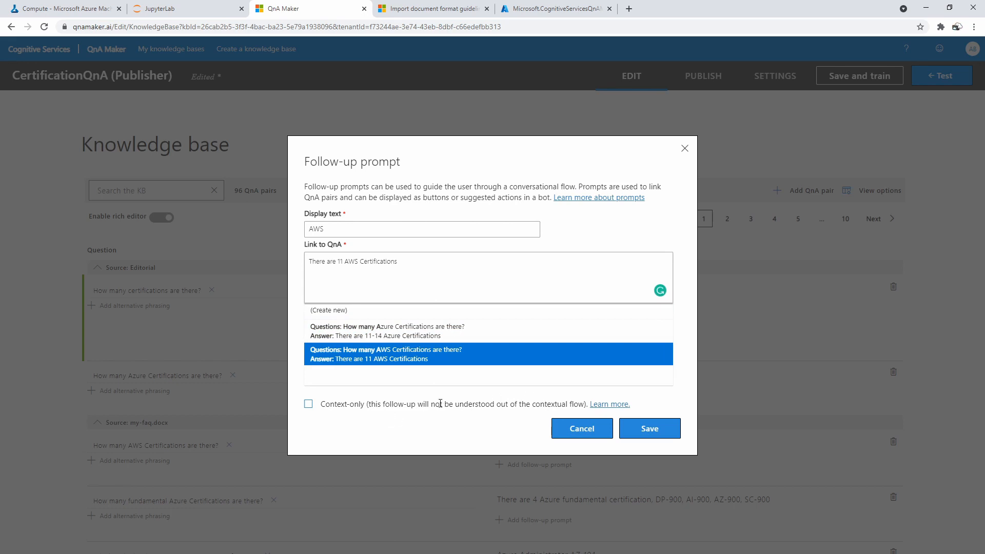
{"action": "left_click", "coordinate": [308, 405]}
{"action": "left_click", "coordinate": [648, 428]}
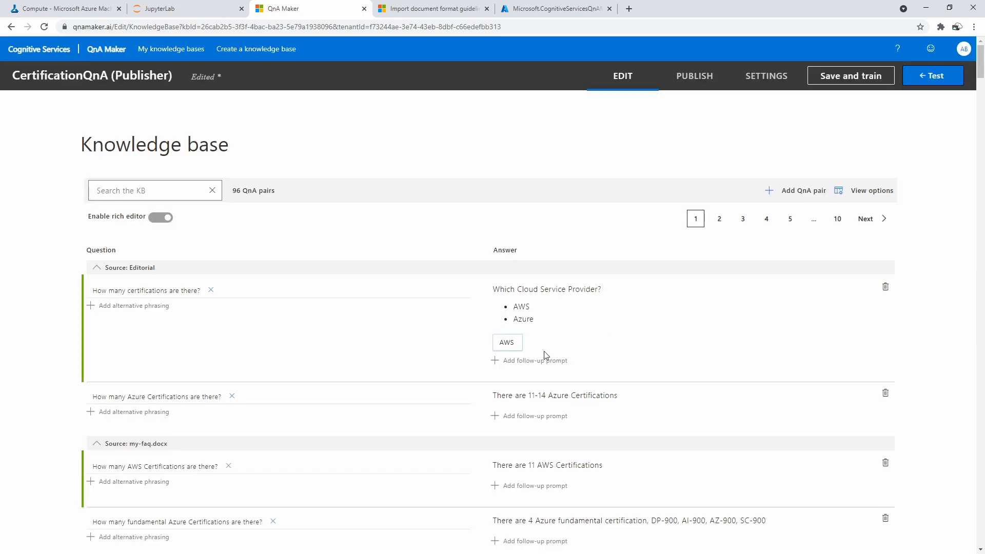
{"action": "left_click", "coordinate": [528, 360]}
{"action": "left_click", "coordinate": [418, 271]}
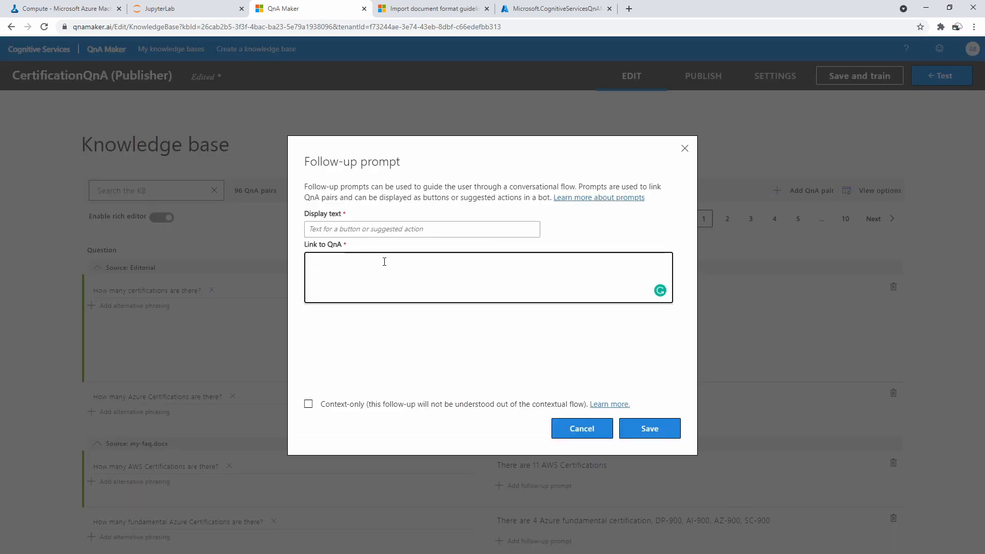
{"action": "left_click", "coordinate": [376, 232]}
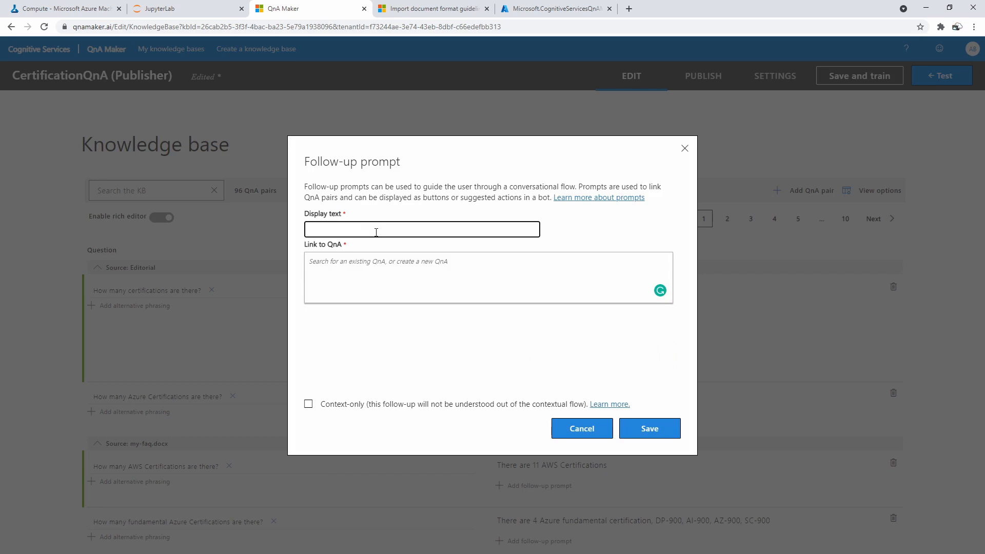
{"action": "left_click", "coordinate": [384, 271]}
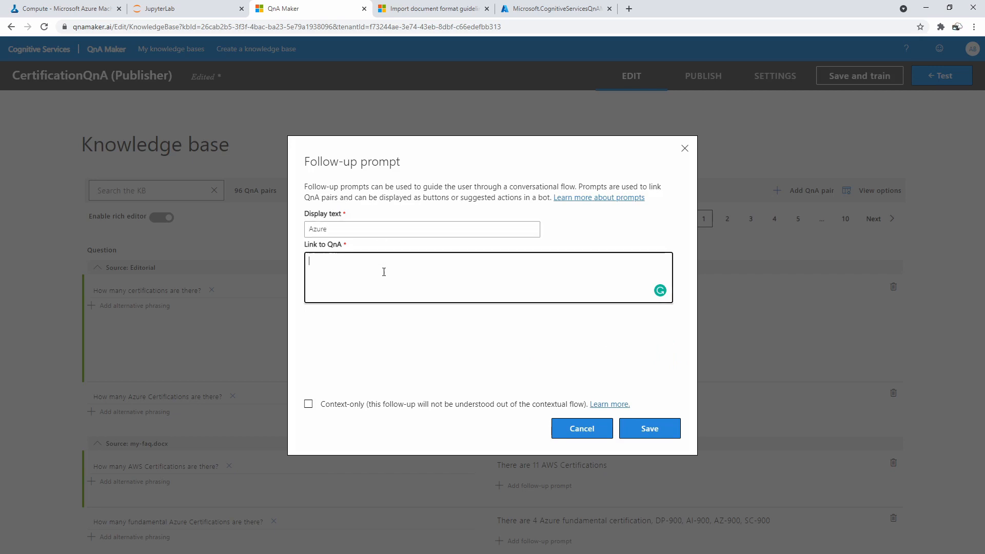
{"action": "type", "text": "How many azure"}
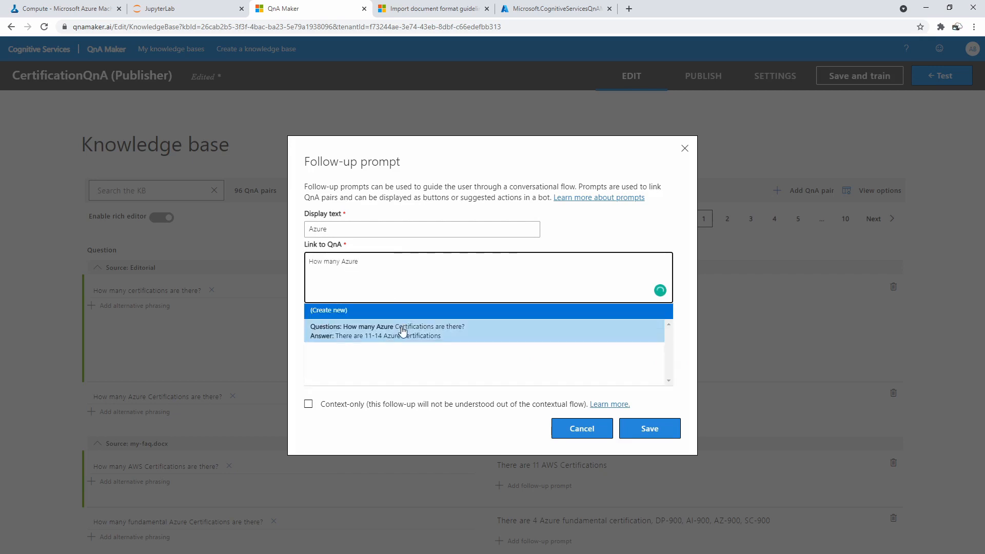
{"action": "left_click", "coordinate": [402, 331]}
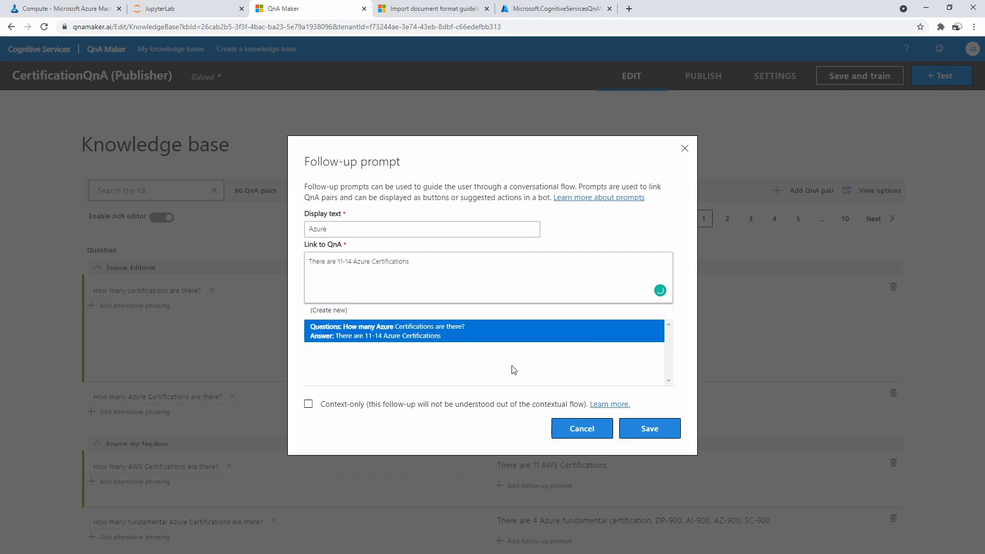
{"action": "left_click", "coordinate": [566, 432]}
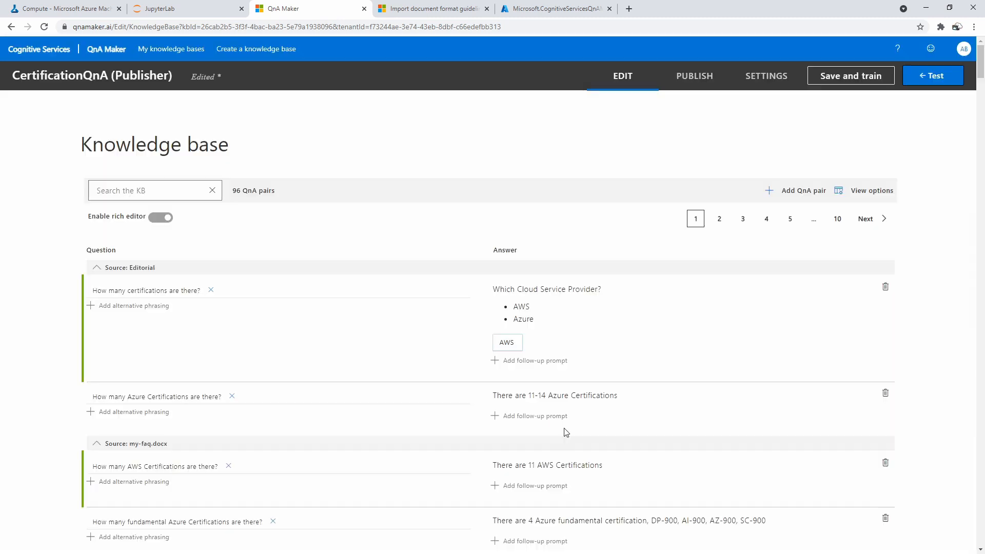
- Add a follow-up prompt "Azure" linked to the "How many Azure Certifications are there?" pair, and save and train the knowledge base
{"action": "left_click", "coordinate": [518, 359]}
{"action": "left_click", "coordinate": [390, 235]}
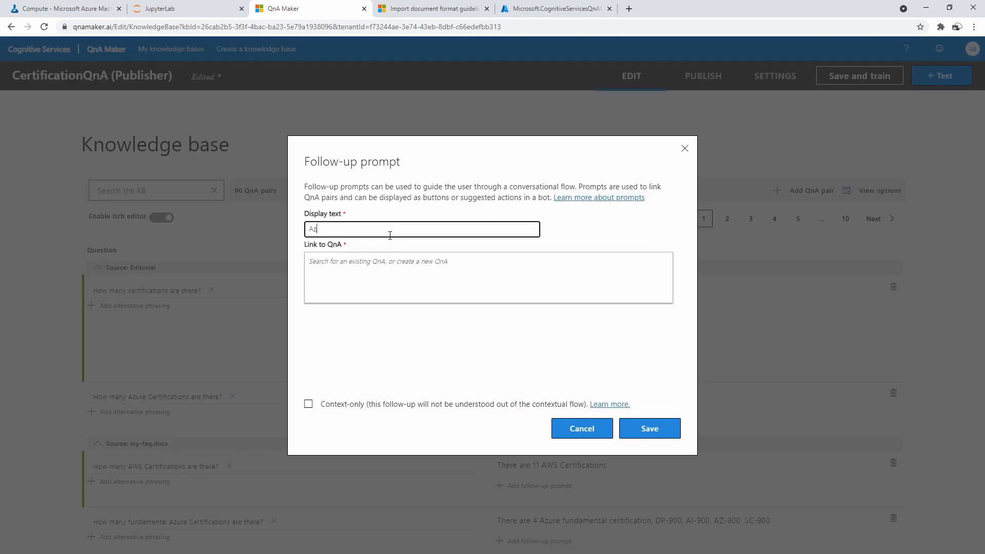
{"action": "left_click", "coordinate": [423, 279]}
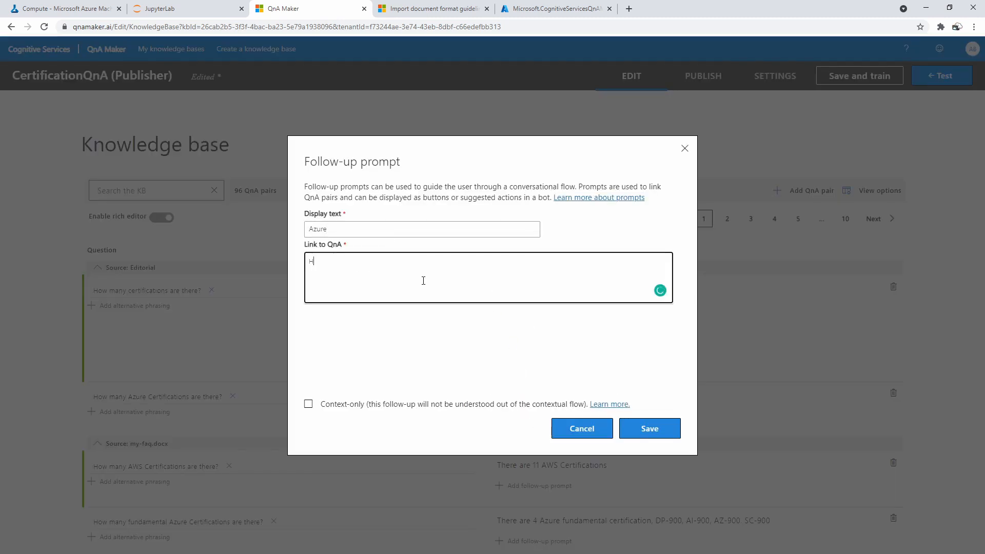
{"action": "type", "text": "ow many "}
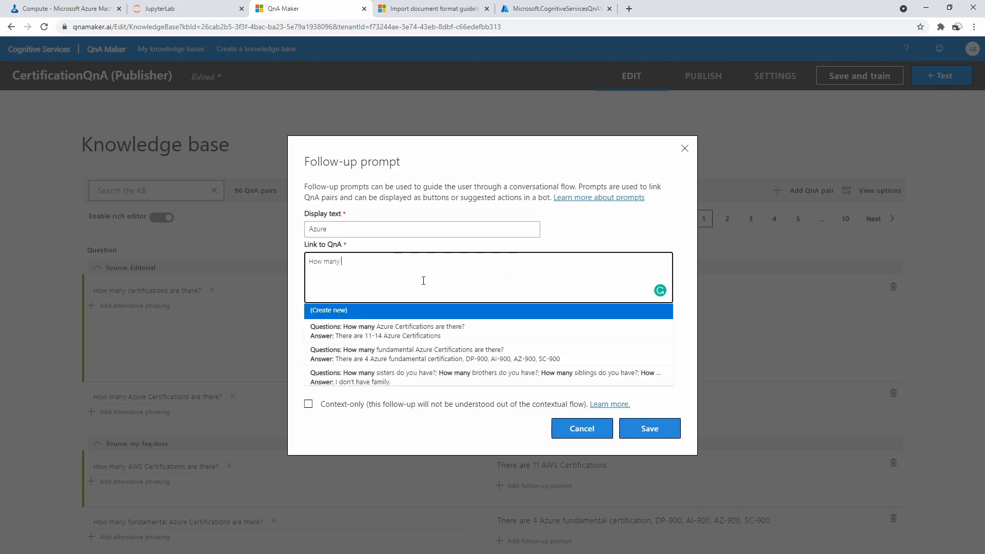
{"action": "type", "text": "Azure"}
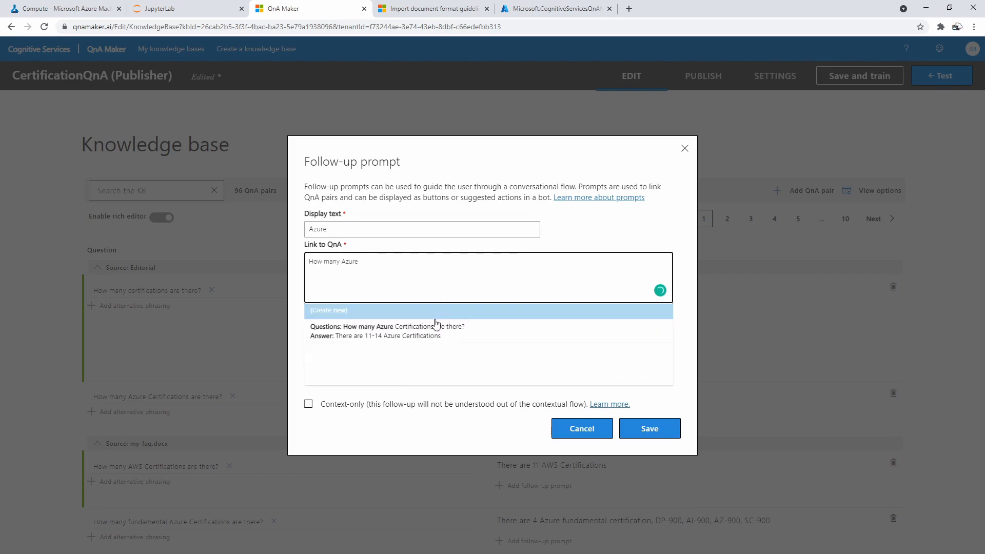
{"action": "left_click", "coordinate": [438, 330]}
{"action": "left_click", "coordinate": [650, 430]}
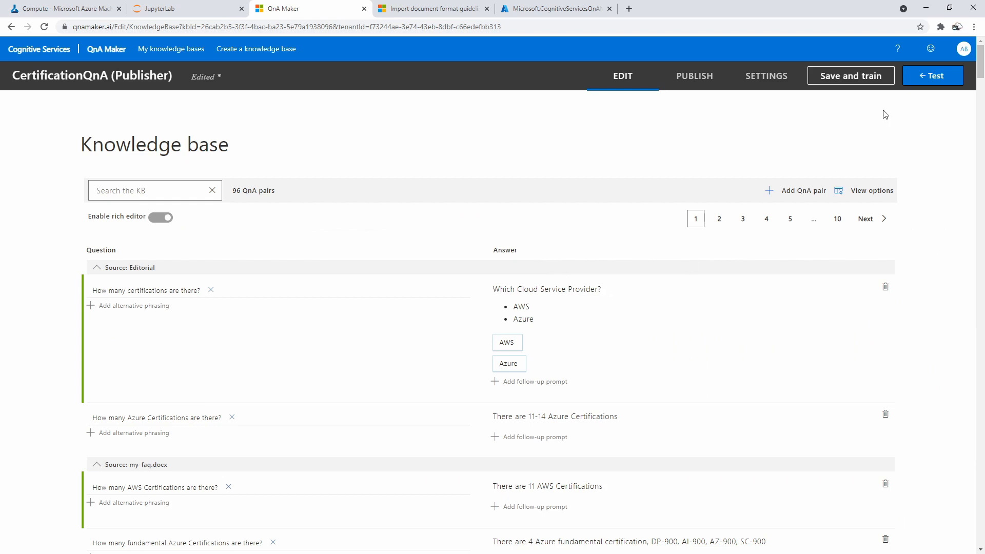
{"action": "left_click", "coordinate": [862, 77]}
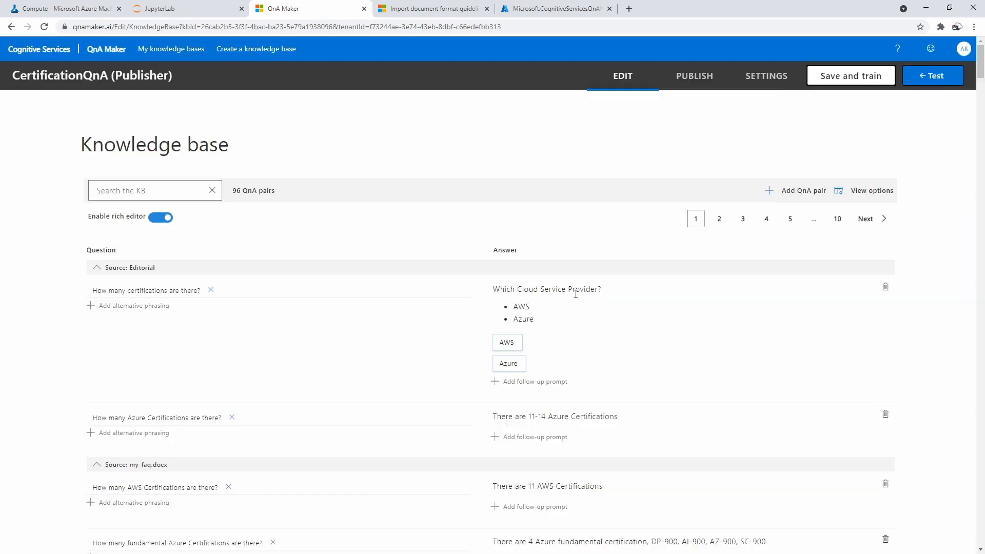
- Test the knowledge base by asking "How many certifications are there?" and choosing the AWS follow-up prompt
{"action": "left_click", "coordinate": [932, 75]}
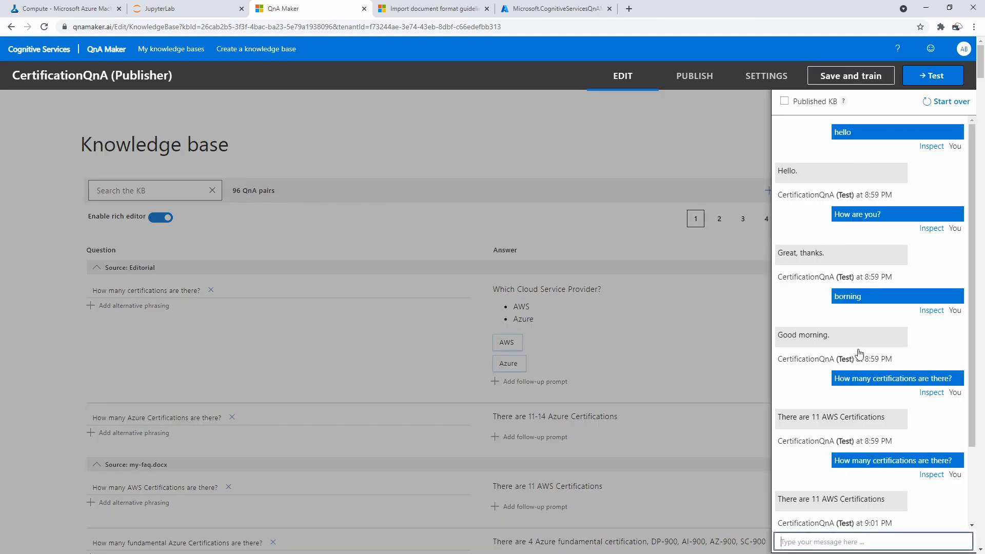
{"action": "left_click", "coordinate": [829, 538]}
{"action": "type", "text": "How "}
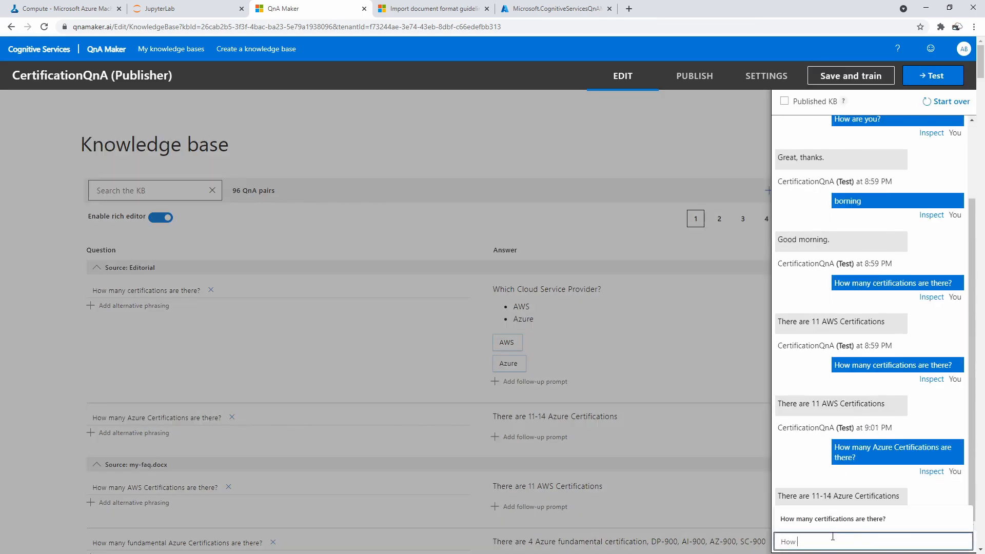
{"action": "type", "text": "many "}
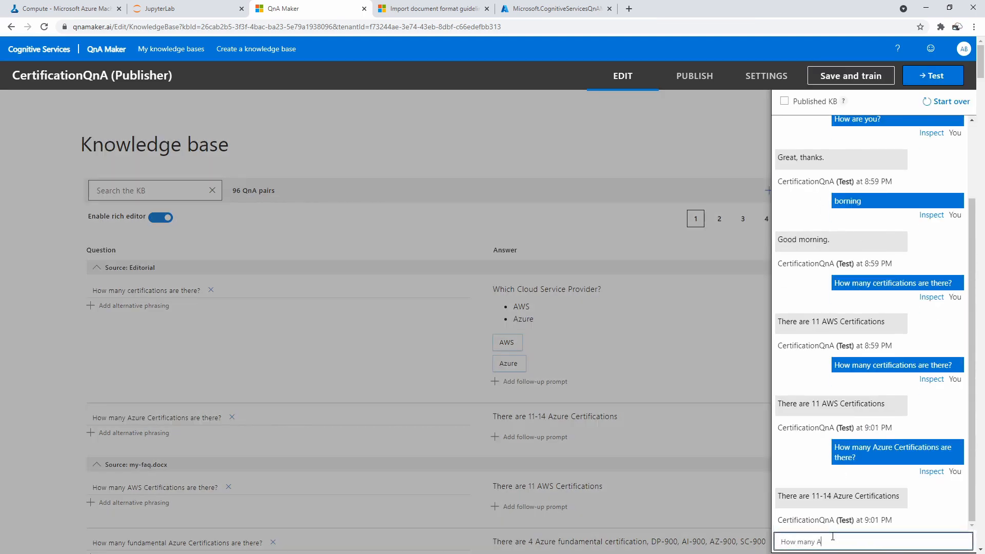
{"action": "type", "text": "c"}
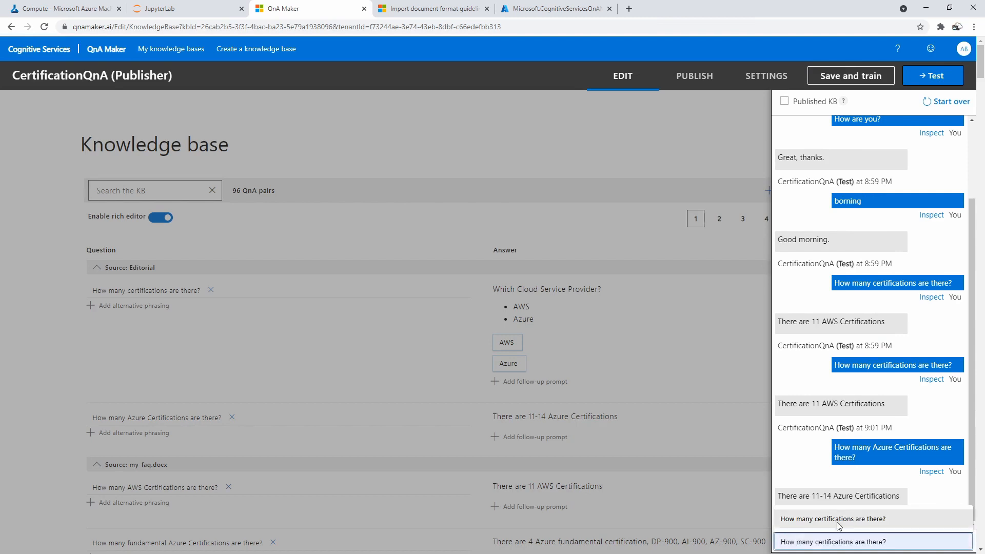
{"action": "left_click", "coordinate": [840, 522]}
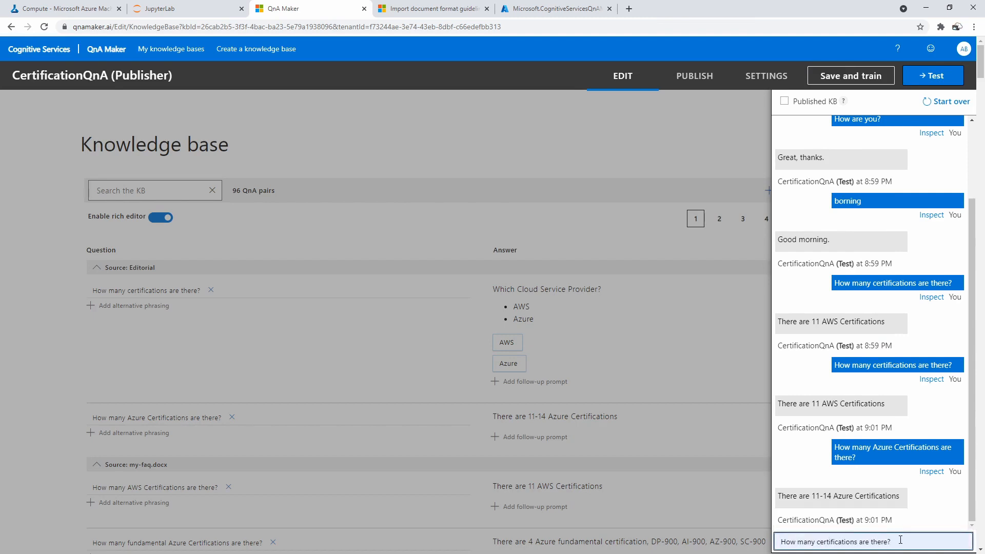
{"action": "key", "text": "Return"}
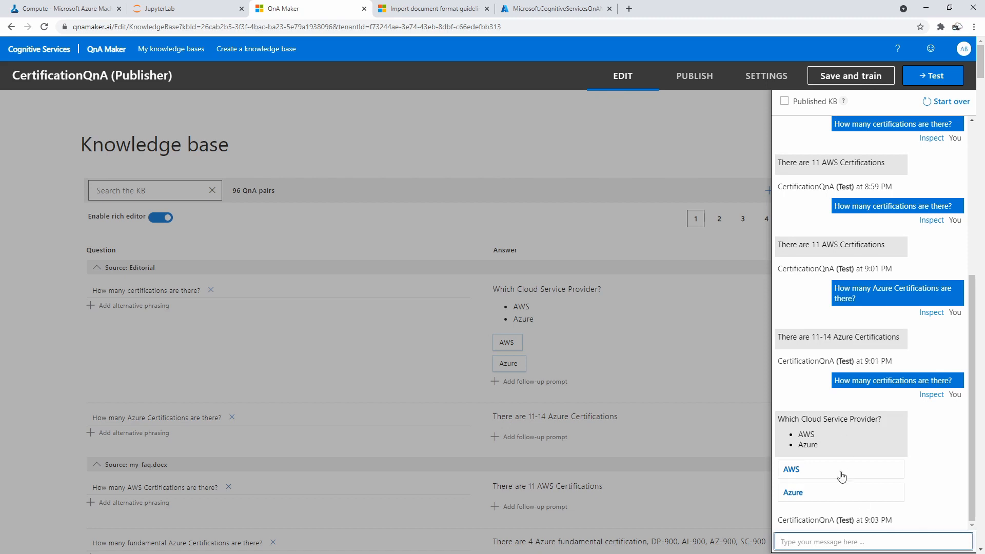
{"action": "left_click", "coordinate": [827, 475]}
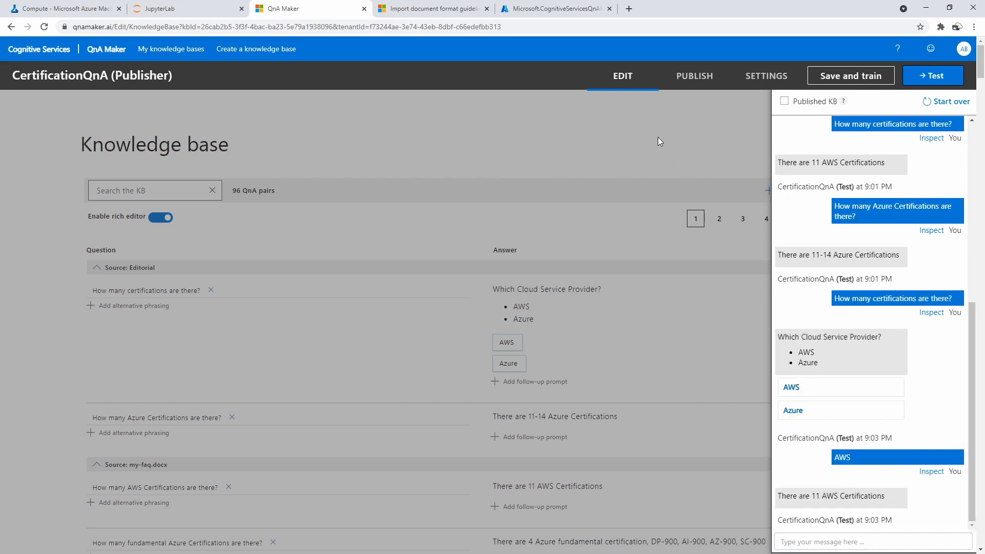
- Publish the CertificationQnA knowledge base and start creating a bot from it in the Azure portal
{"action": "left_click", "coordinate": [694, 77]}
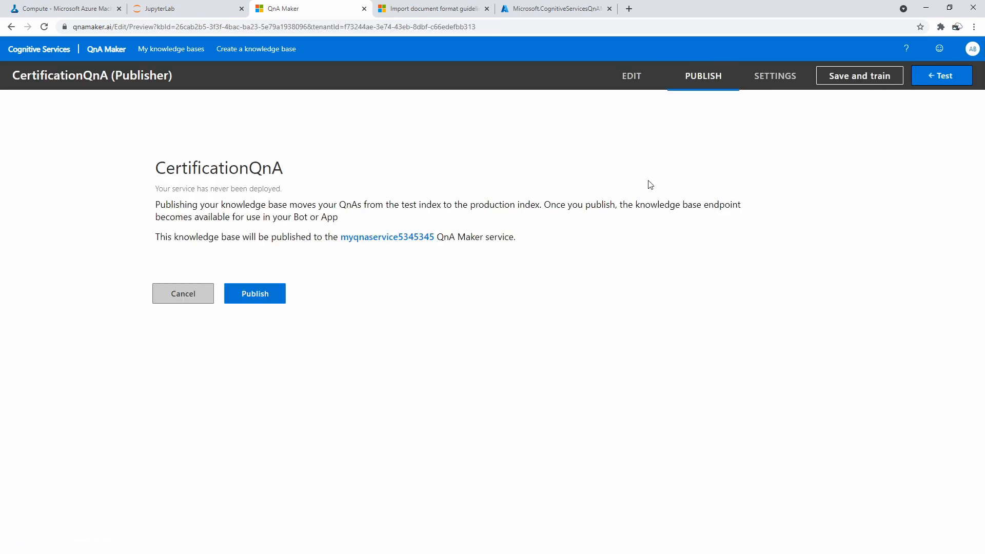
{"action": "left_click", "coordinate": [274, 296]}
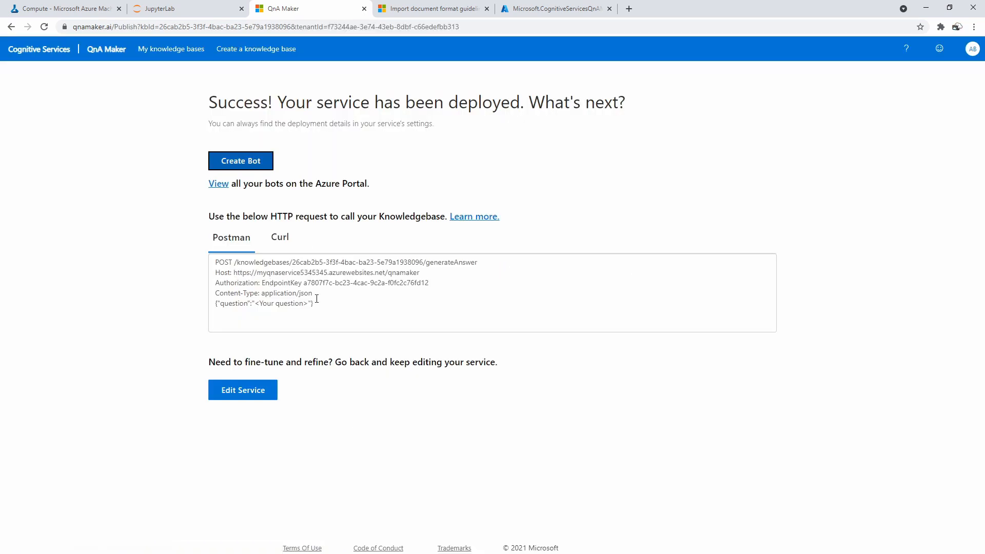
{"action": "left_click", "coordinate": [261, 167]}
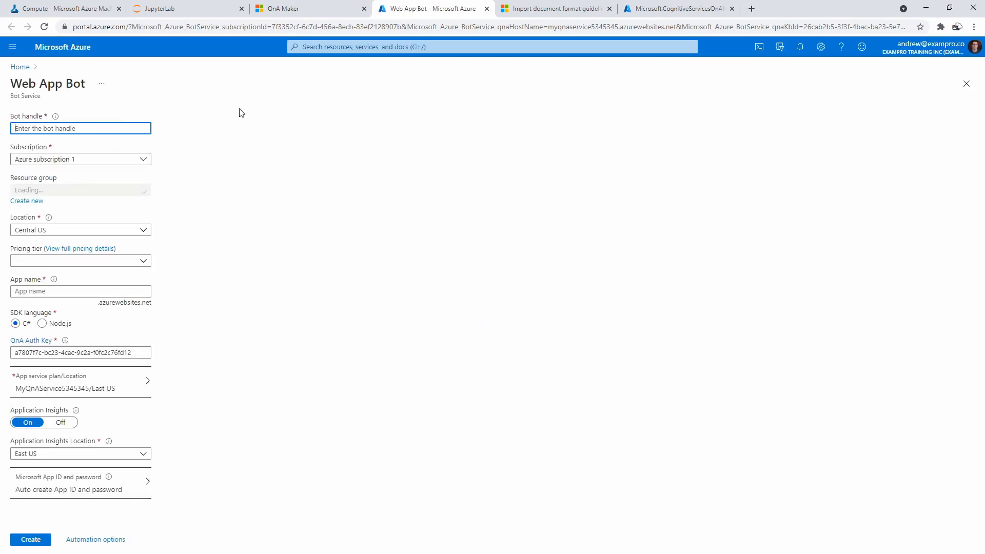
- Create the Web App Bot with handle CertificationQnA, pricing tier F0 (10K Premium Messages) and Node.js as the SDK language
{"action": "left_click", "coordinate": [334, 11]}
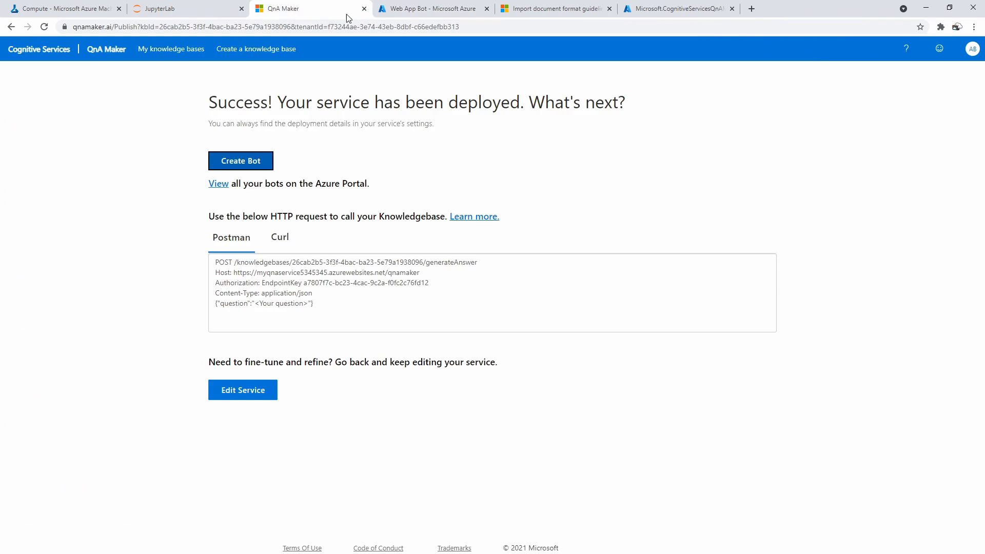
{"action": "left_click", "coordinate": [427, 10]}
{"action": "left_click", "coordinate": [115, 127]}
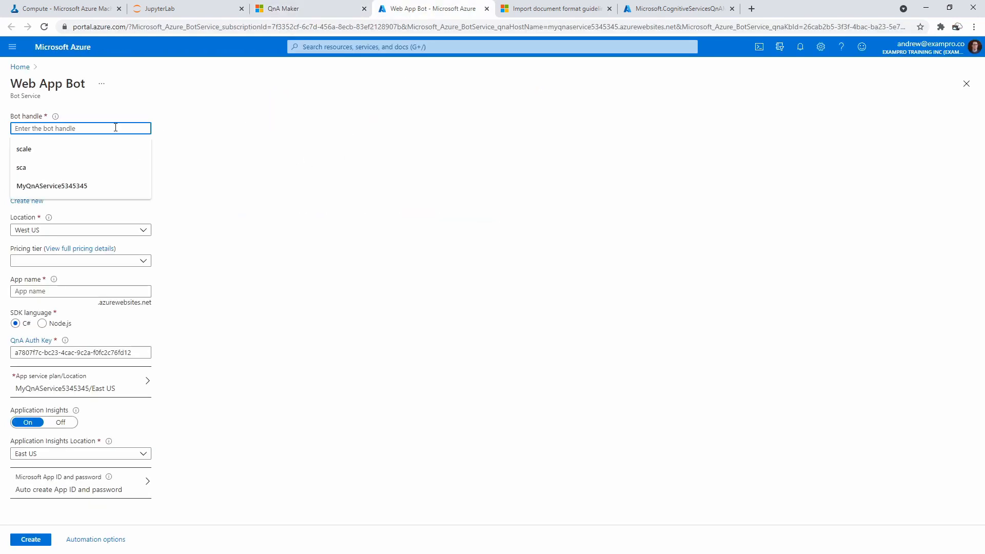
{"action": "type", "text": "CertificationQnA"}
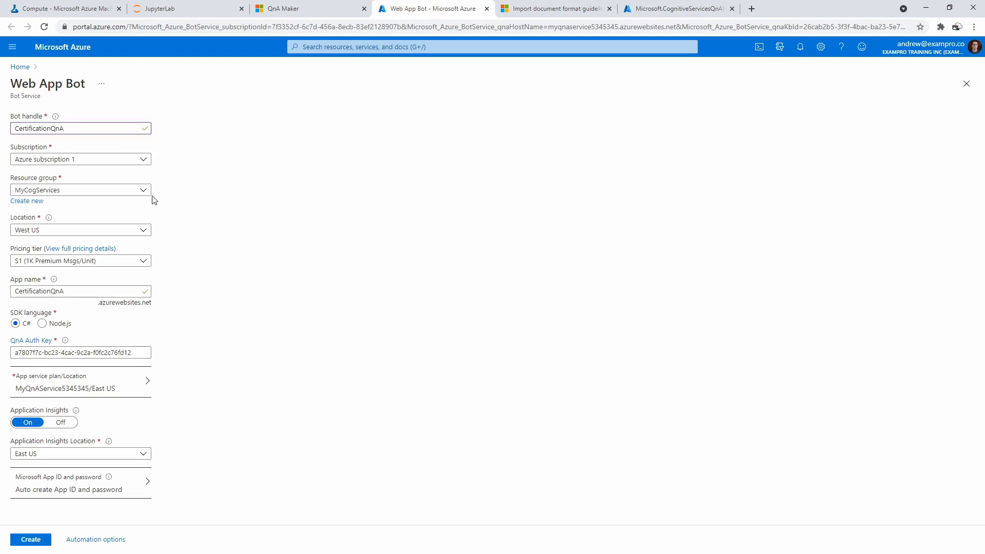
{"action": "left_click", "coordinate": [134, 261]}
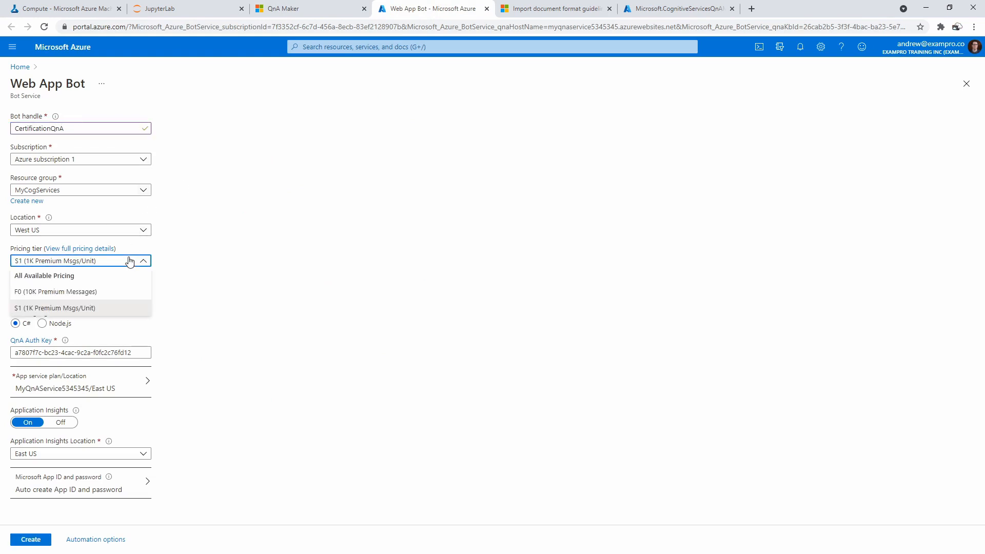
{"action": "left_click", "coordinate": [118, 290]}
{"action": "left_click", "coordinate": [118, 262]}
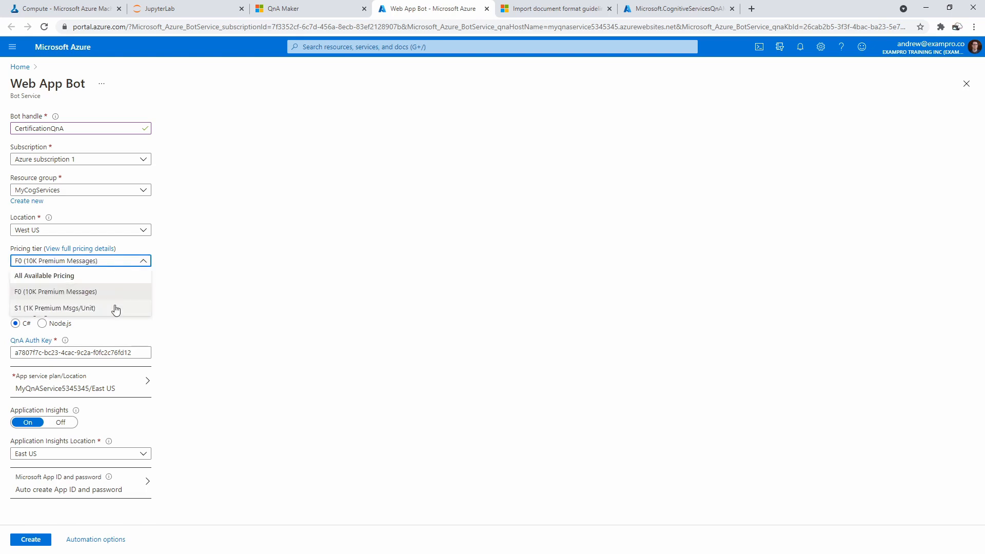
{"action": "left_click", "coordinate": [77, 291]}
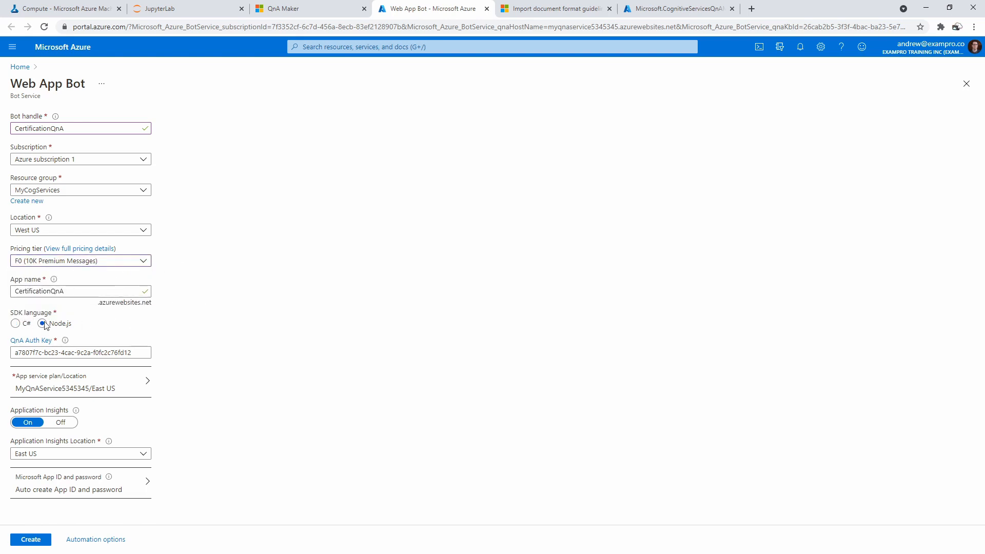
{"action": "left_click", "coordinate": [30, 539]}
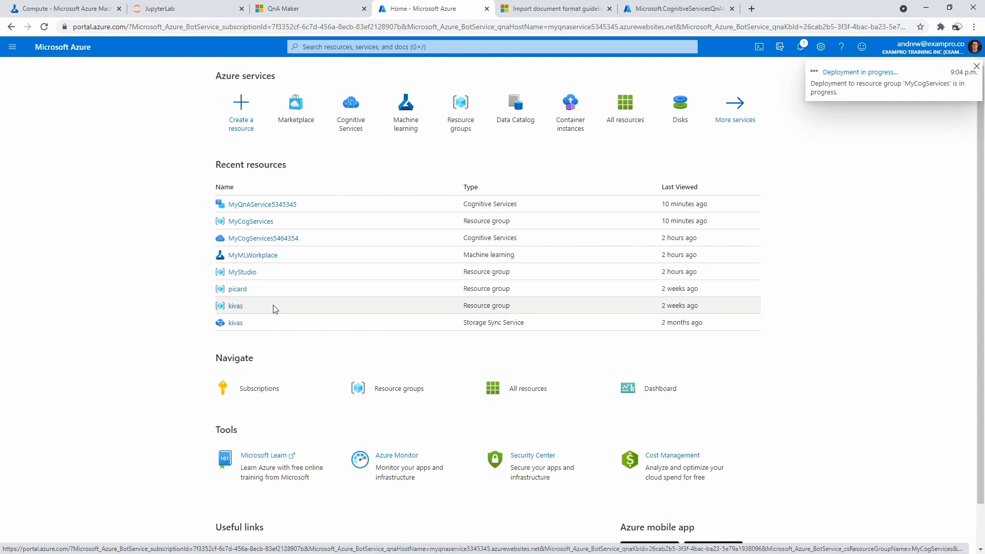
- Open the deployed CertificationQnA bot resource and request its source code download with the app settings included
{"action": "left_click", "coordinate": [798, 52]}
{"action": "left_click", "coordinate": [782, 126]}
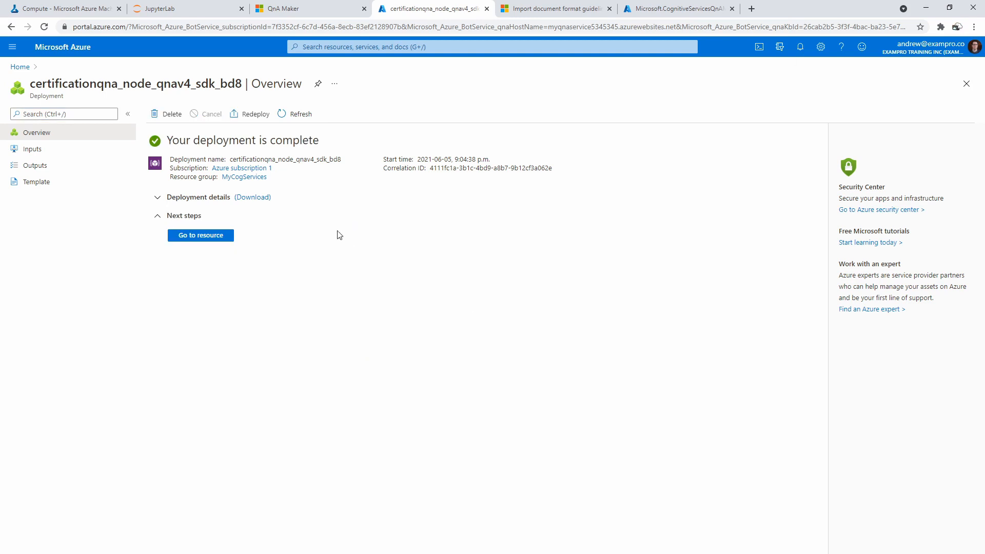
{"action": "left_click", "coordinate": [228, 238]}
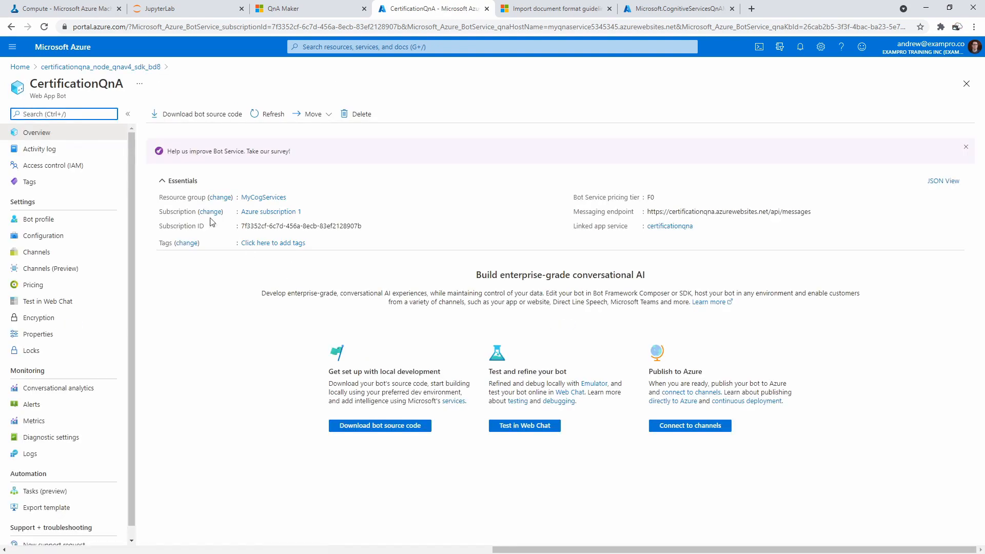
{"action": "left_click", "coordinate": [207, 124]}
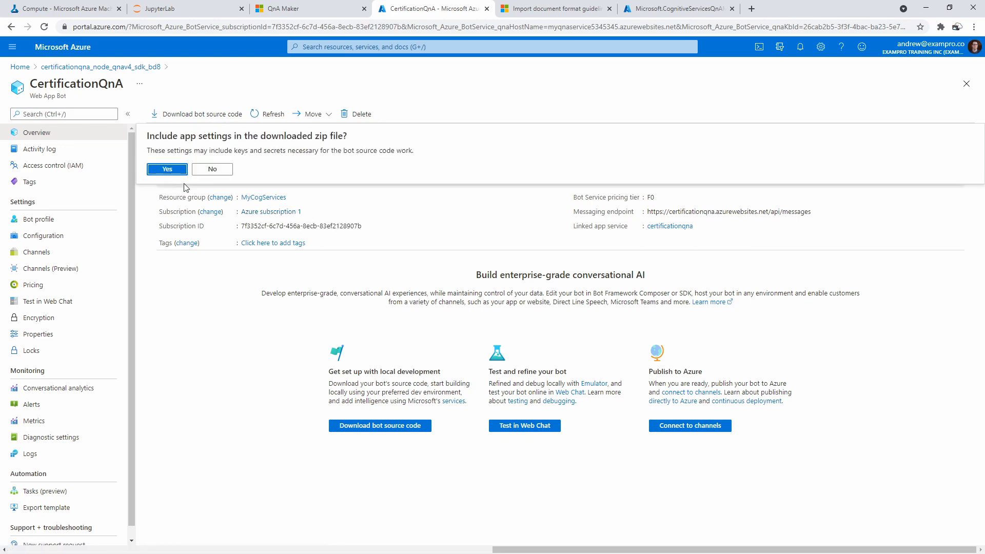
{"action": "left_click", "coordinate": [168, 170]}
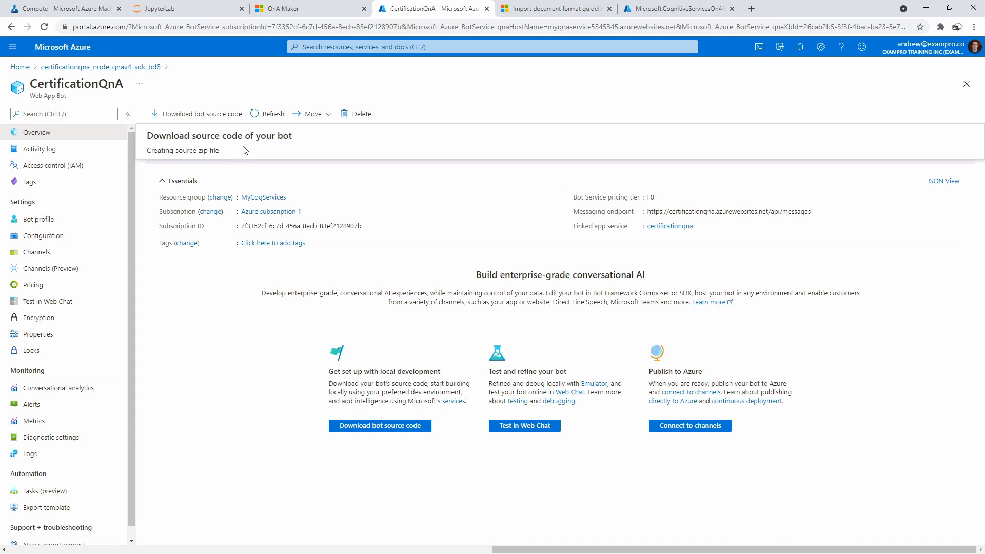
- Try to load the bot's Channels page in a separate browser tab, retrying it from the Bot profile and Overview pages
{"action": "right_click", "coordinate": [82, 253]}
{"action": "left_click", "coordinate": [92, 257]}
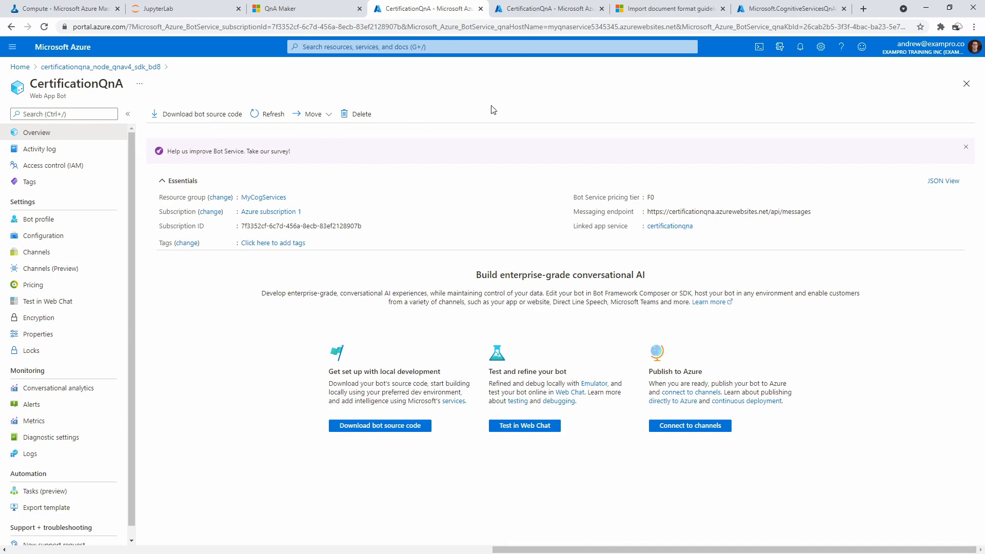
{"action": "left_click", "coordinate": [515, 15]}
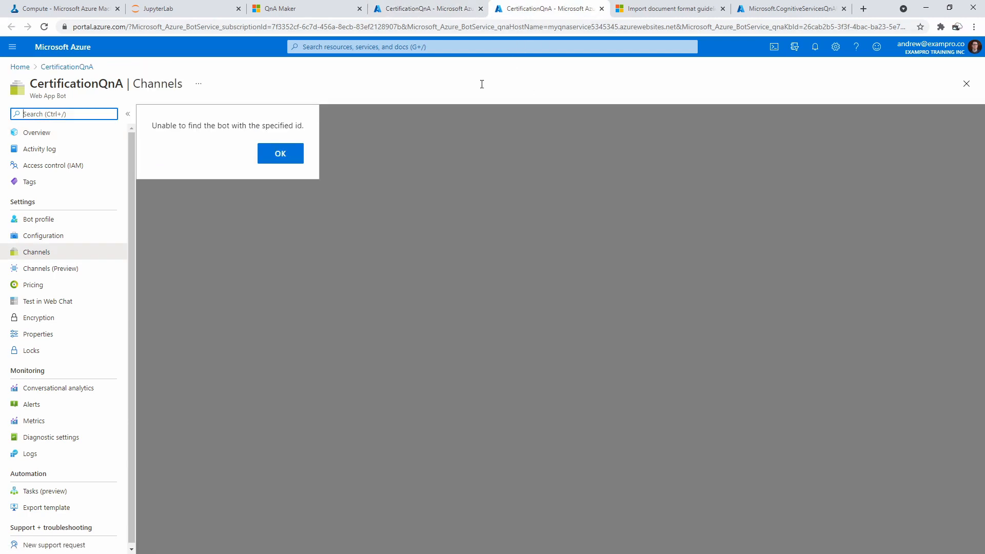
{"action": "left_click", "coordinate": [281, 154]}
{"action": "left_click", "coordinate": [69, 221]}
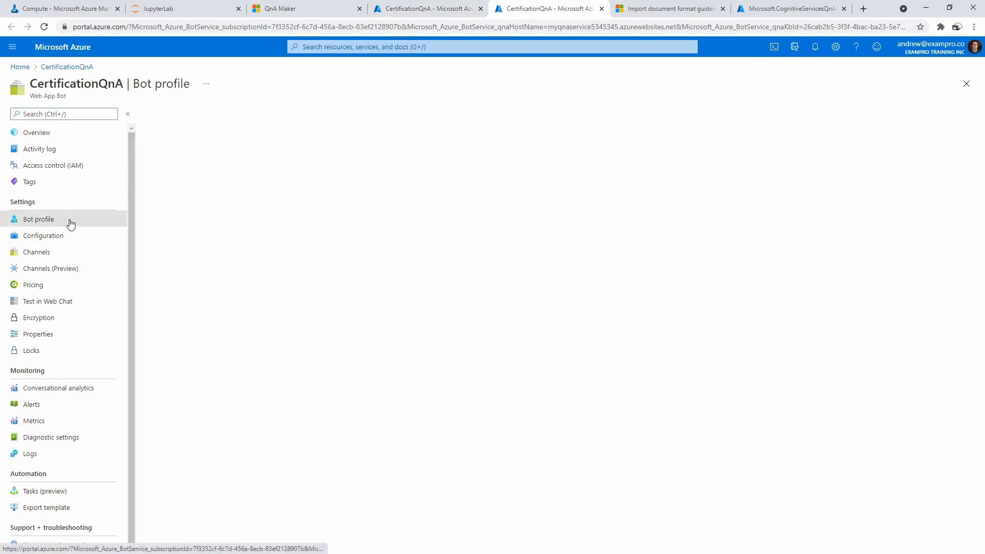
{"action": "left_click", "coordinate": [69, 253]}
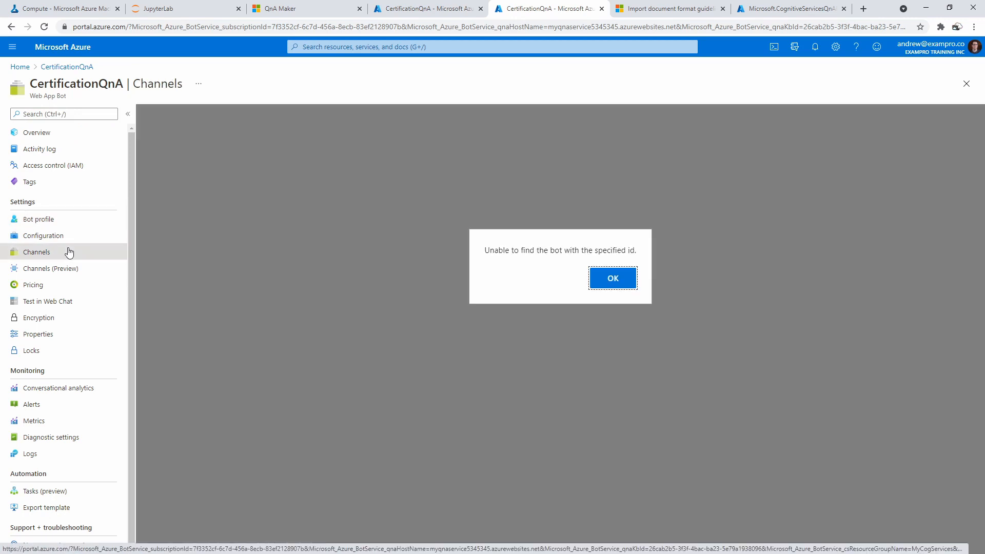
{"action": "left_click", "coordinate": [590, 277]}
{"action": "left_click", "coordinate": [90, 135]}
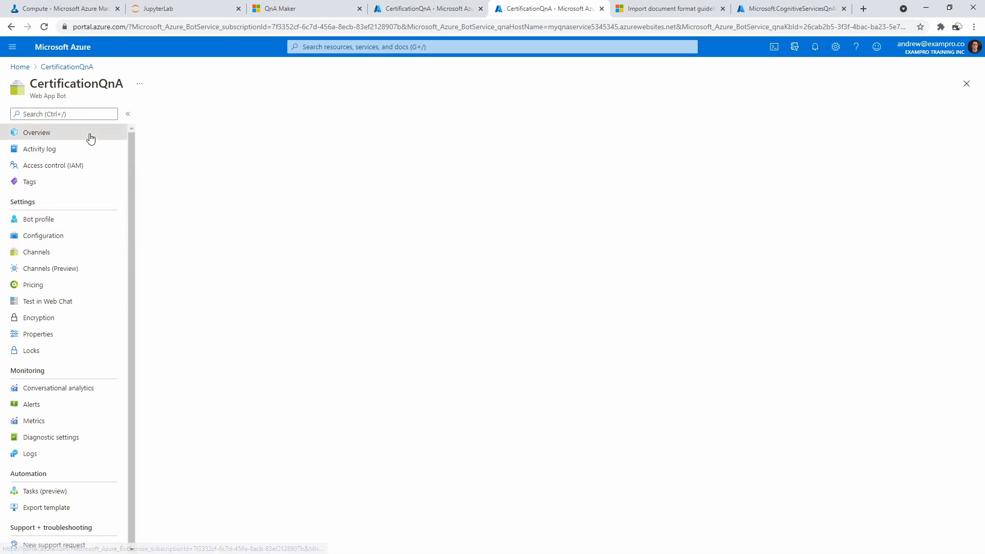
{"action": "left_click", "coordinate": [75, 250]}
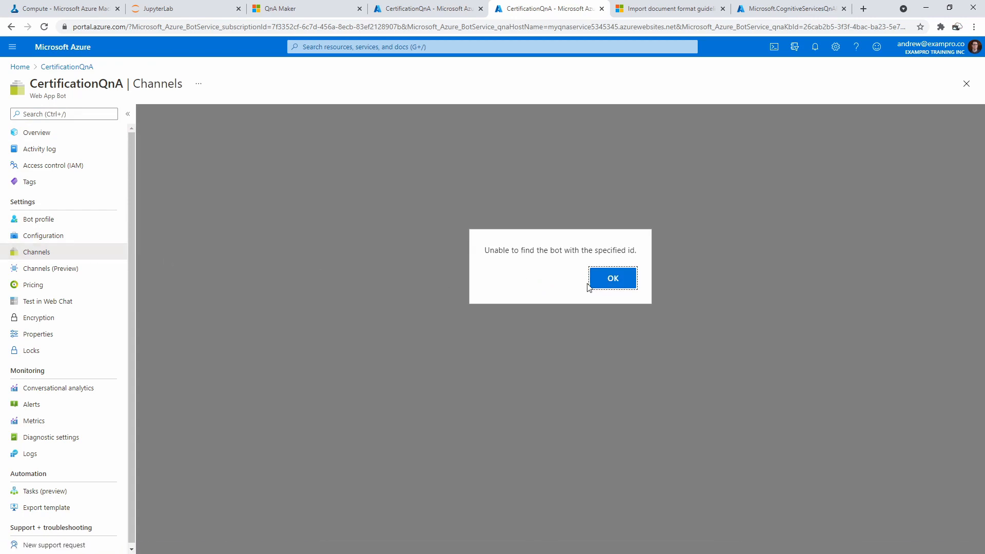
- Check the bot's Channels (Preview), Test in Web Chat and Overview pages, and close the extra browser tab
{"action": "left_click", "coordinate": [81, 269]}
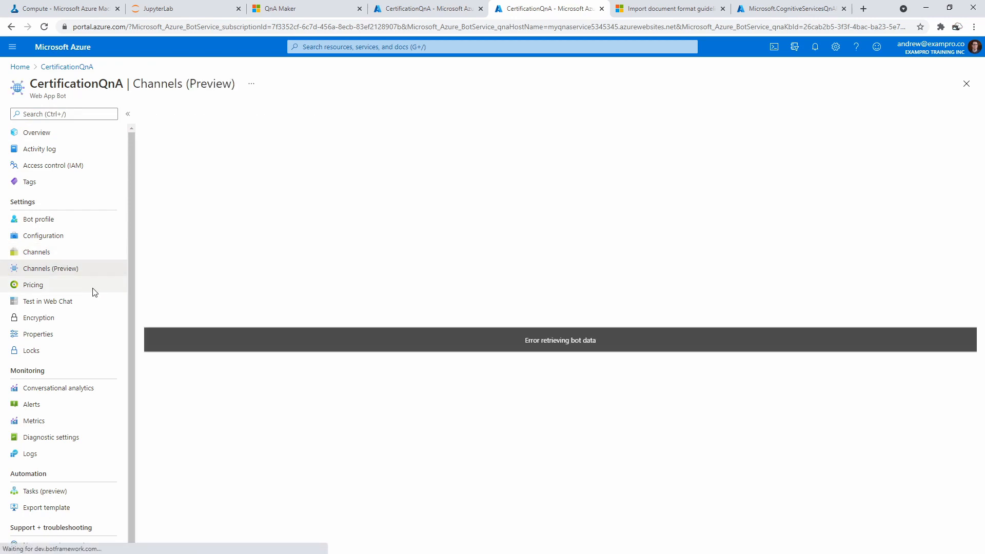
{"action": "left_click", "coordinate": [67, 304]}
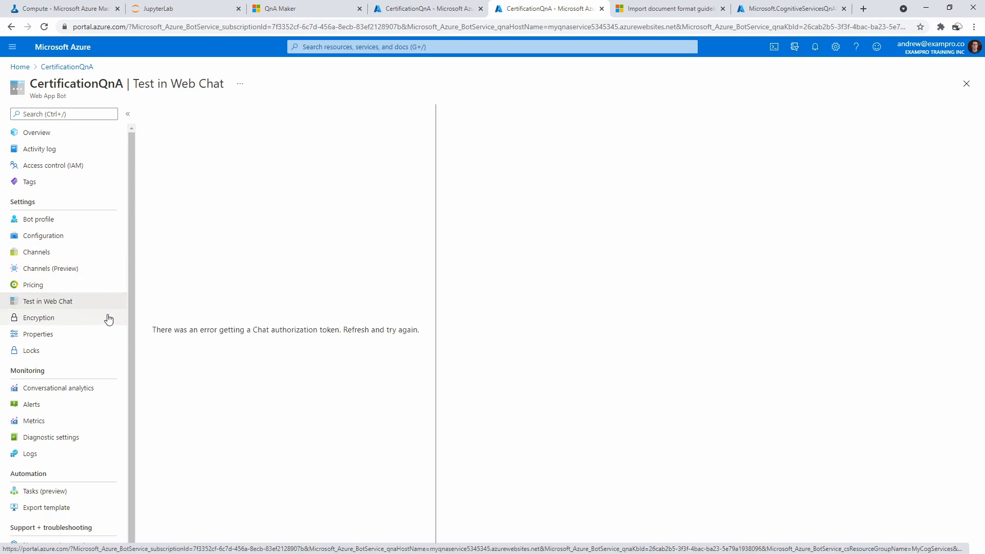
{"action": "left_click", "coordinate": [47, 134]}
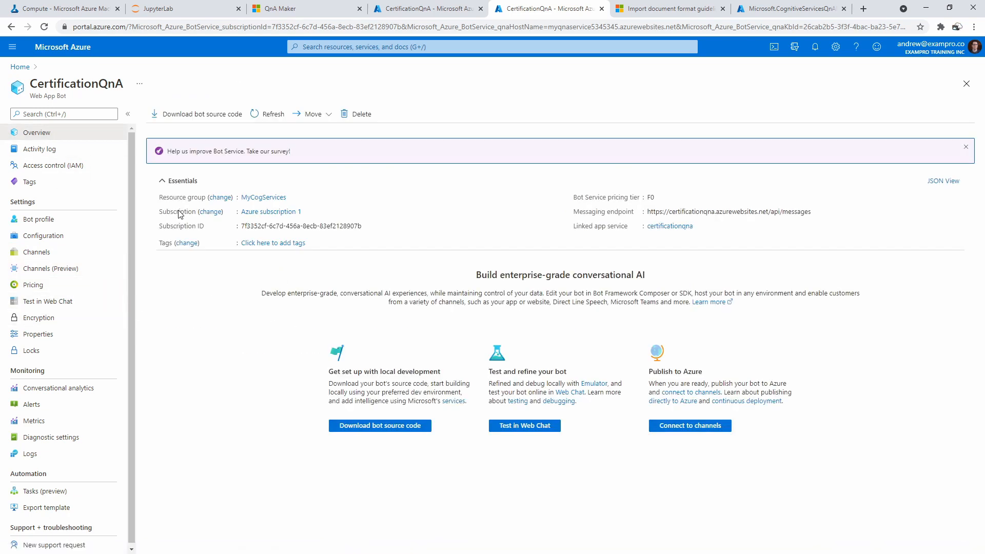
{"action": "left_click", "coordinate": [601, 14]}
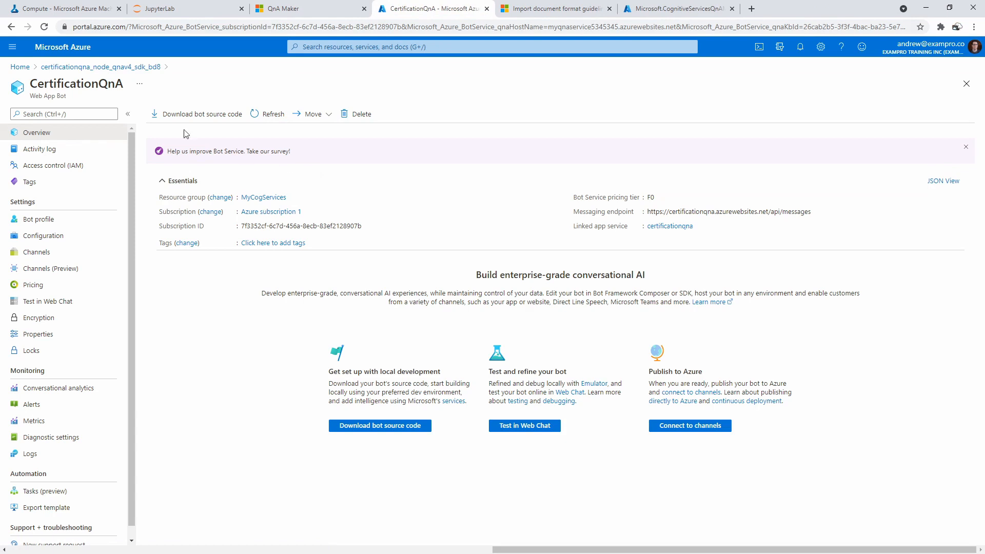
- Find Bot Services through a portal search for "bot" and open the Channels page of the CertificationQnA bot
{"action": "left_click", "coordinate": [313, 47]}
{"action": "type", "text": "bot"}
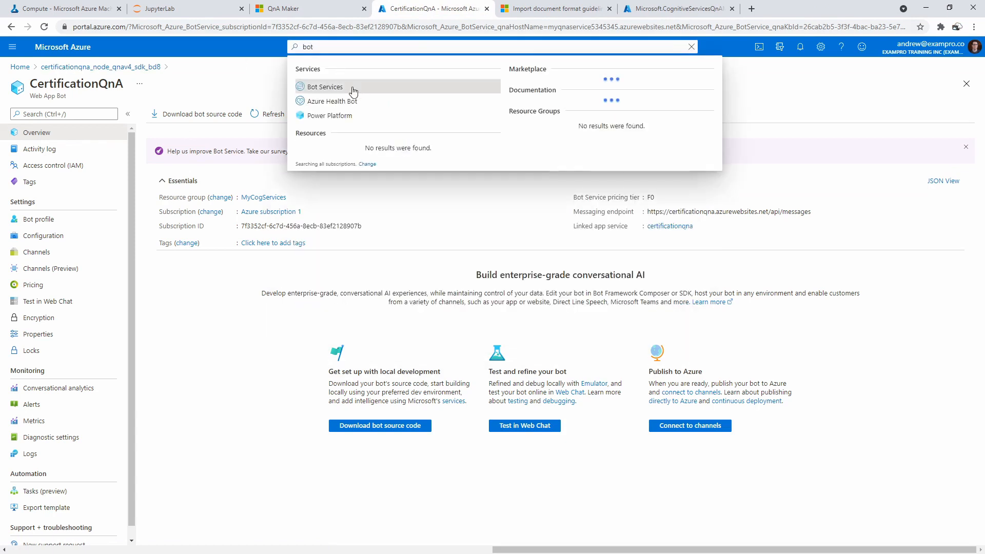
{"action": "left_click", "coordinate": [352, 91]}
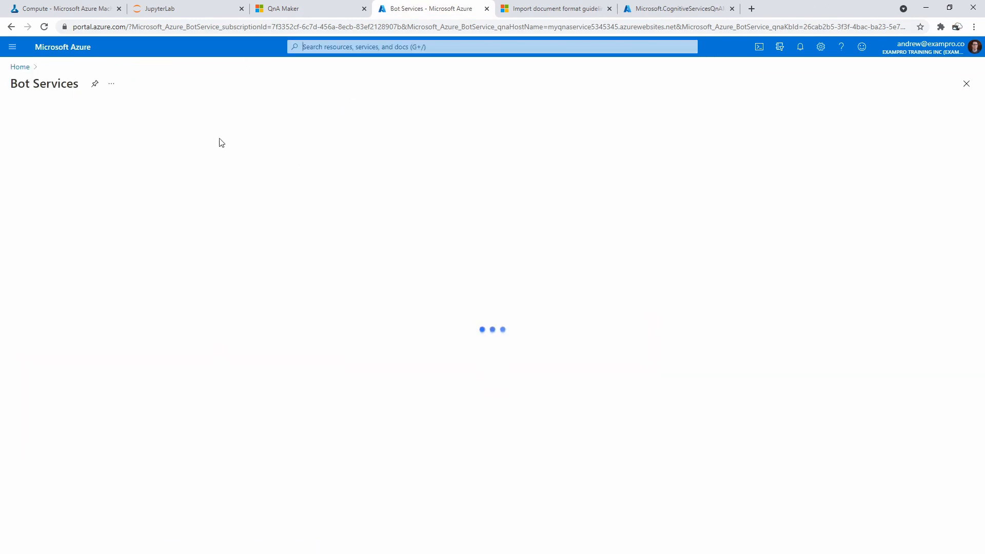
{"action": "left_click", "coordinate": [75, 195]}
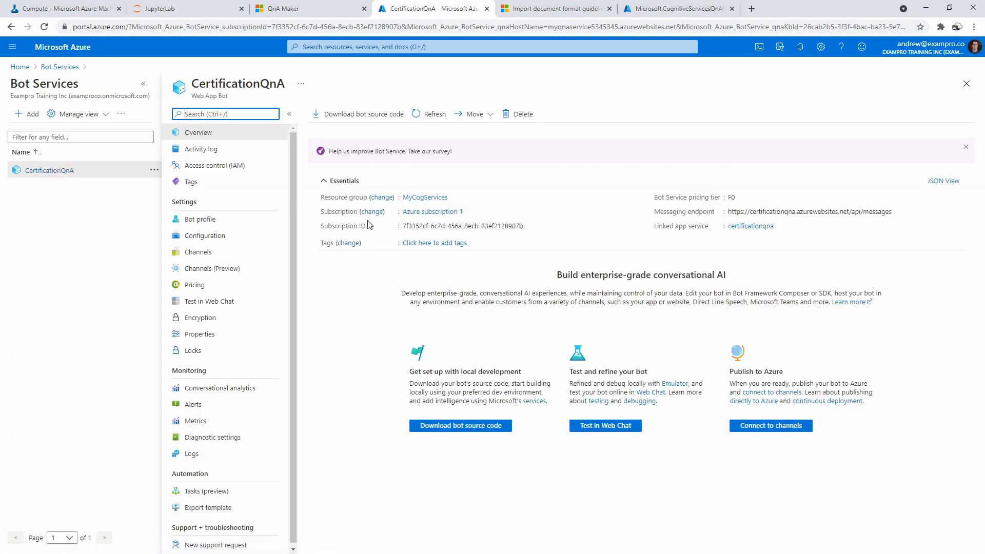
{"action": "left_click", "coordinate": [223, 253]}
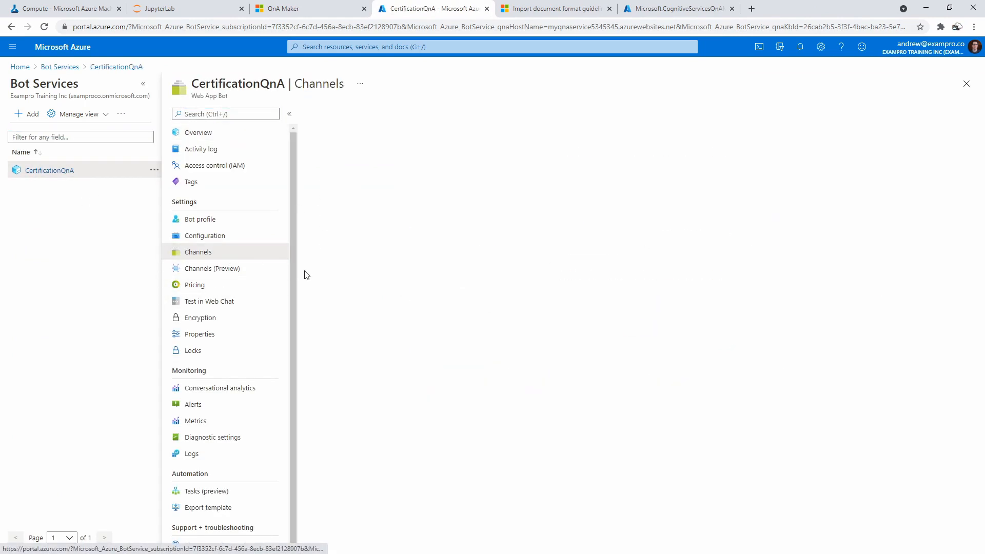
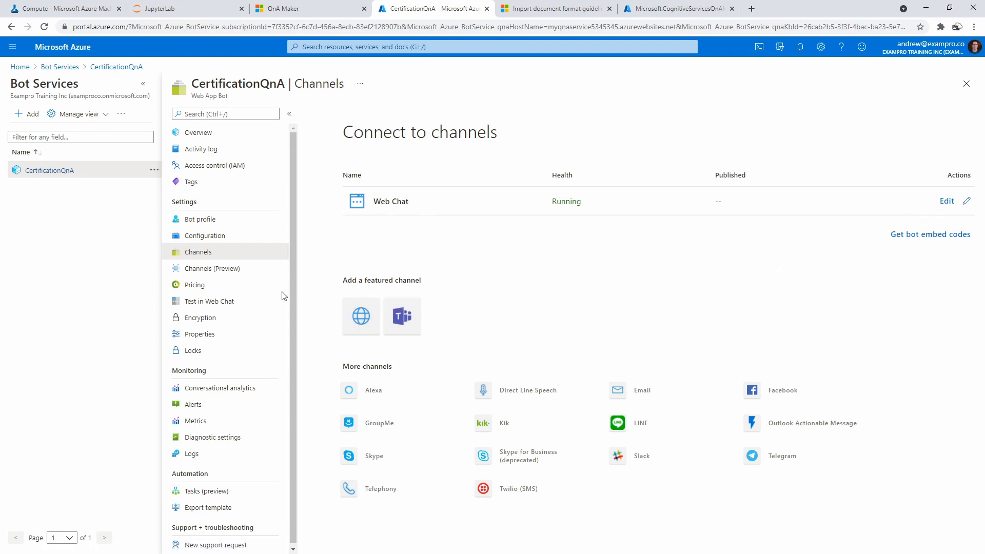
- Test the bot in web chat by asking "how many certifications are there?" and choosing Azure as the cloud service provider
{"action": "left_click", "coordinate": [242, 306]}
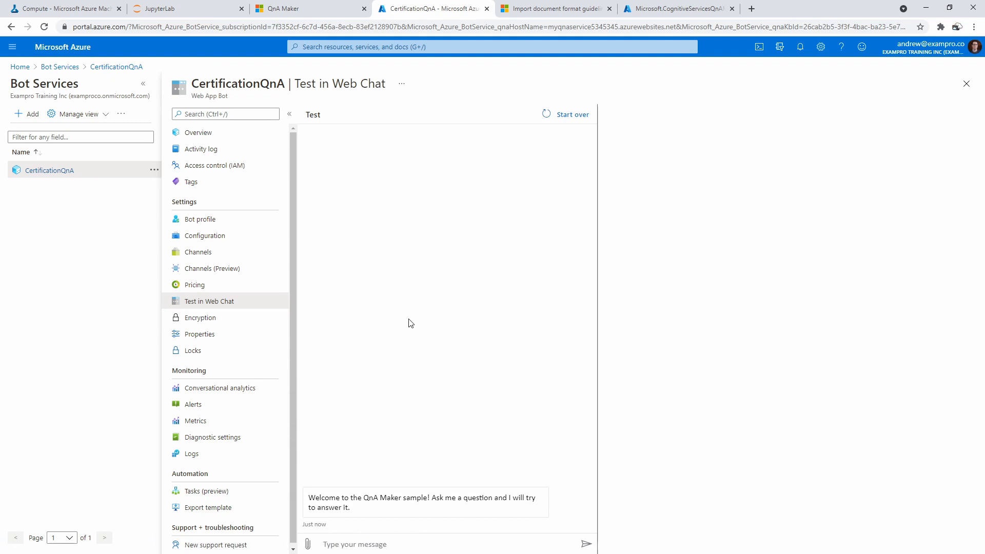
{"action": "type", "text": "how many certifications are there?"}
{"action": "key", "text": "Return"}
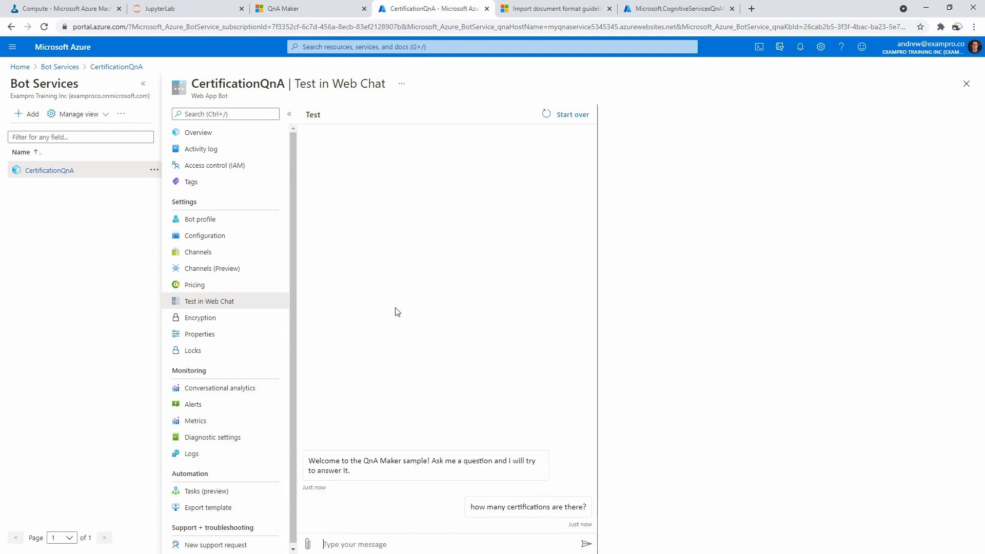
{"action": "left_click", "coordinate": [415, 502]}
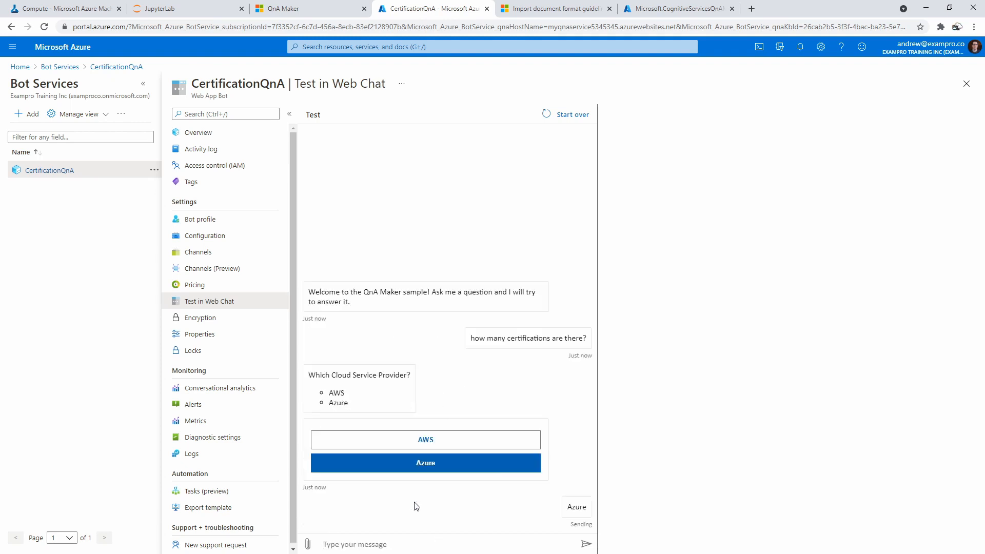
- Download the CertificationQnA bot's source code from its overview, open CertificationQnA-src.zip and dismiss the archive program's licence reminder
{"action": "left_click", "coordinate": [258, 221]}
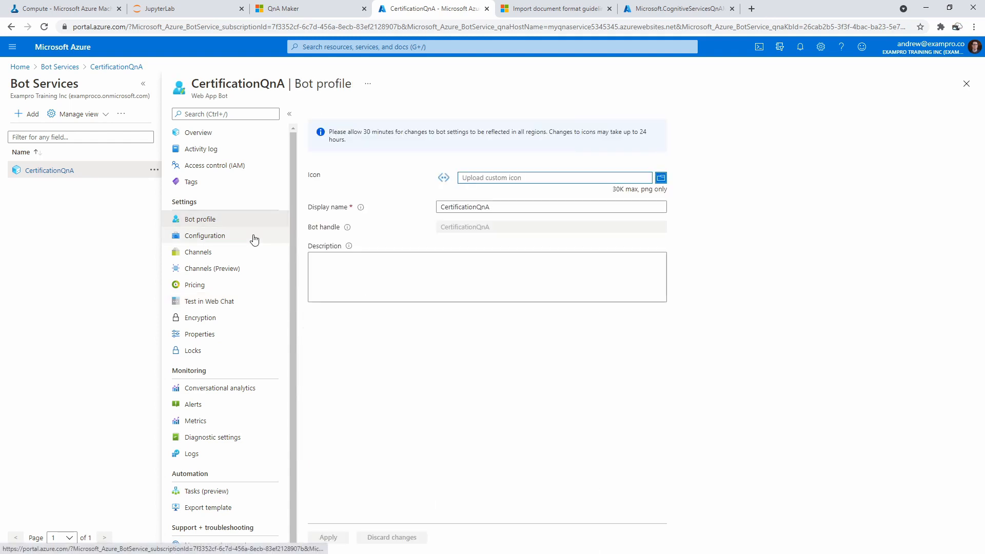
{"action": "left_click", "coordinate": [229, 135]}
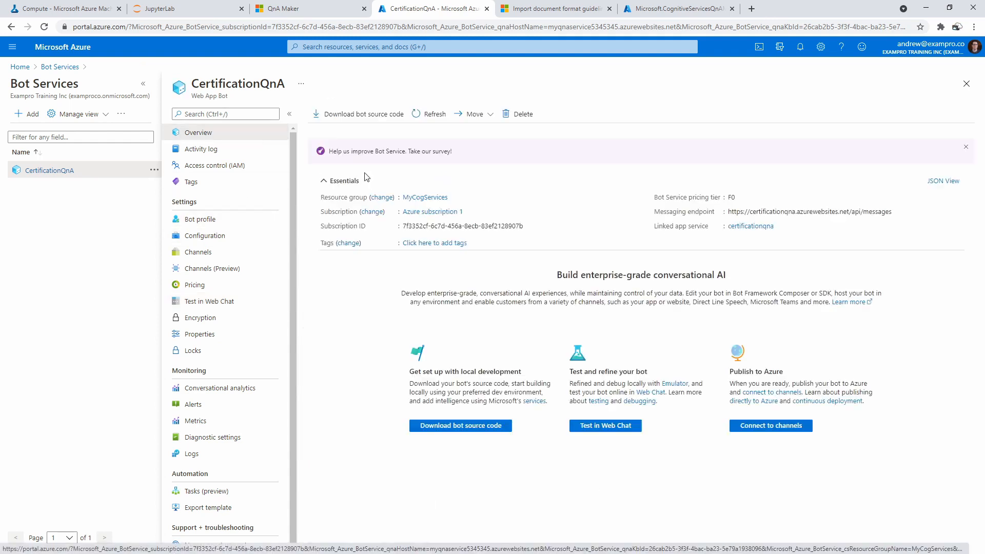
{"action": "left_click", "coordinate": [355, 115]}
{"action": "left_click", "coordinate": [331, 169]}
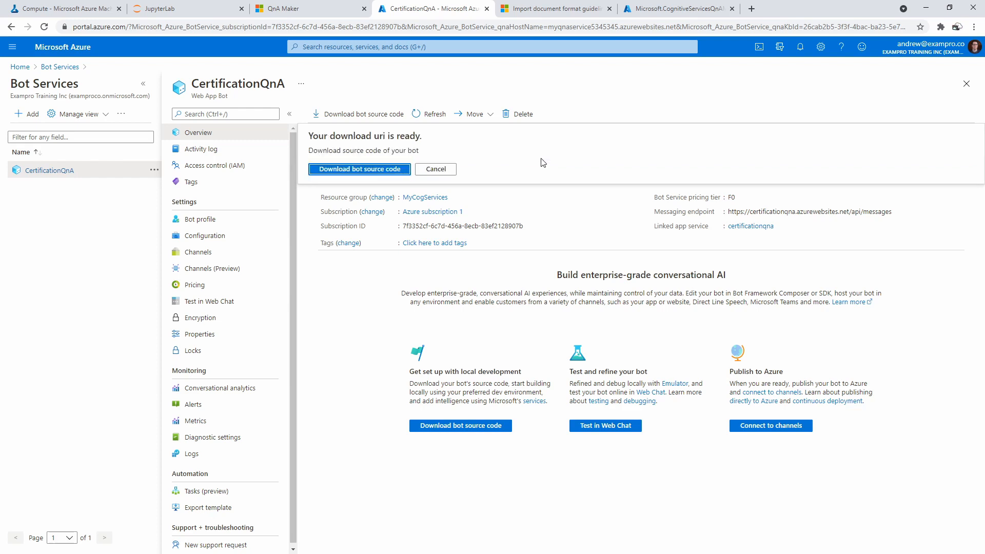
{"action": "left_click", "coordinate": [385, 169]}
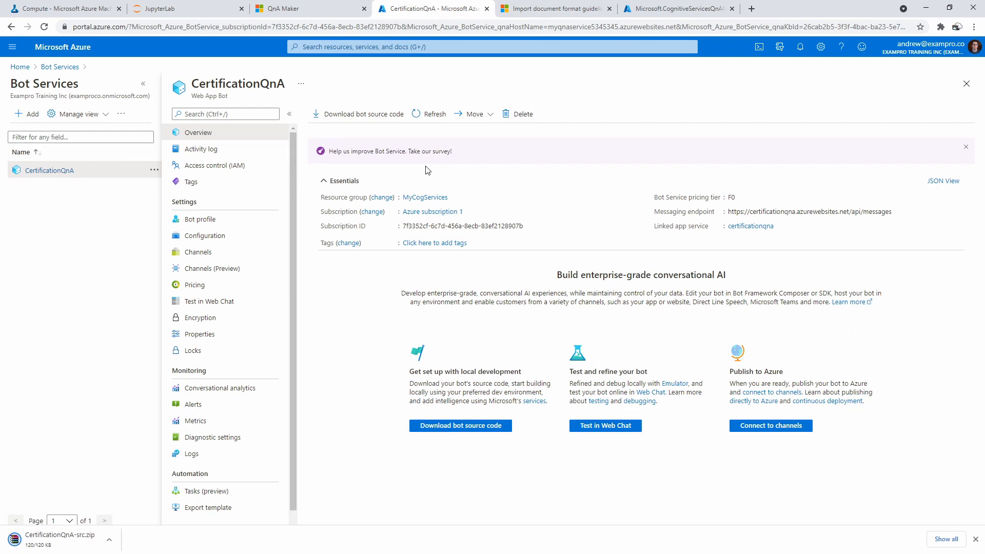
{"action": "left_click", "coordinate": [88, 539]}
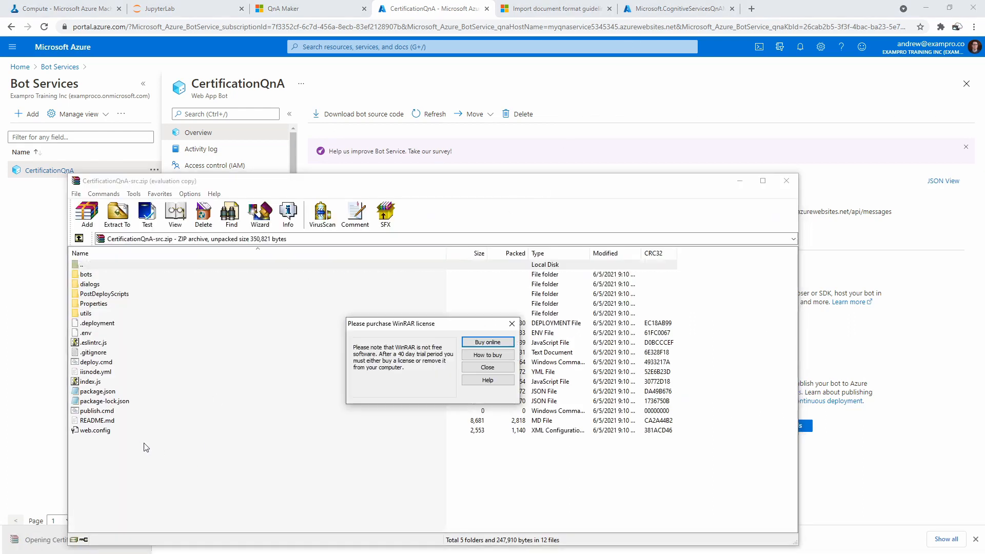
{"action": "left_click", "coordinate": [505, 367]}
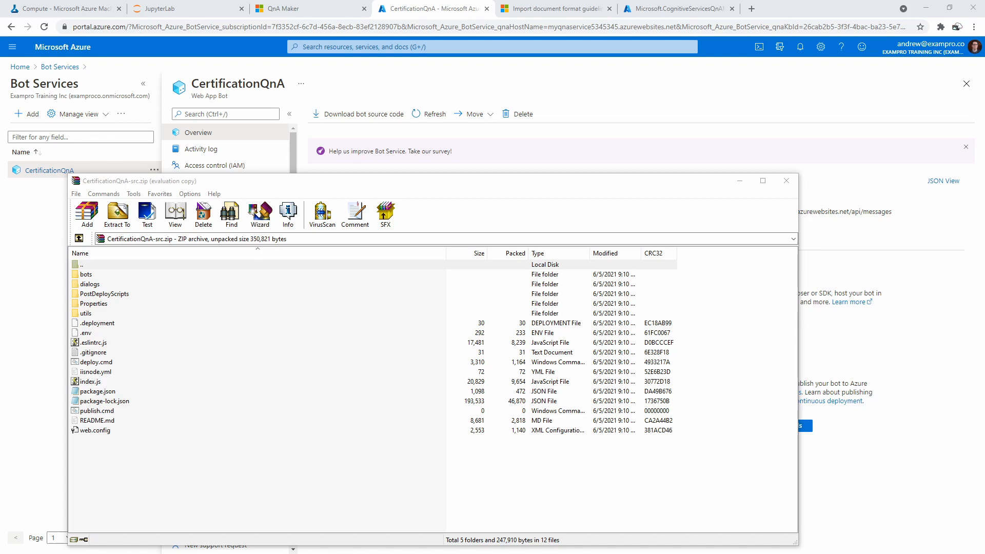
- Extract all files and folders of CertificationQnA-src.zip into the bot-code folder on the desktop, then put both windows away
{"action": "left_click_drag", "start_coordinate": [564, 0], "coordinate": [638, 0]}
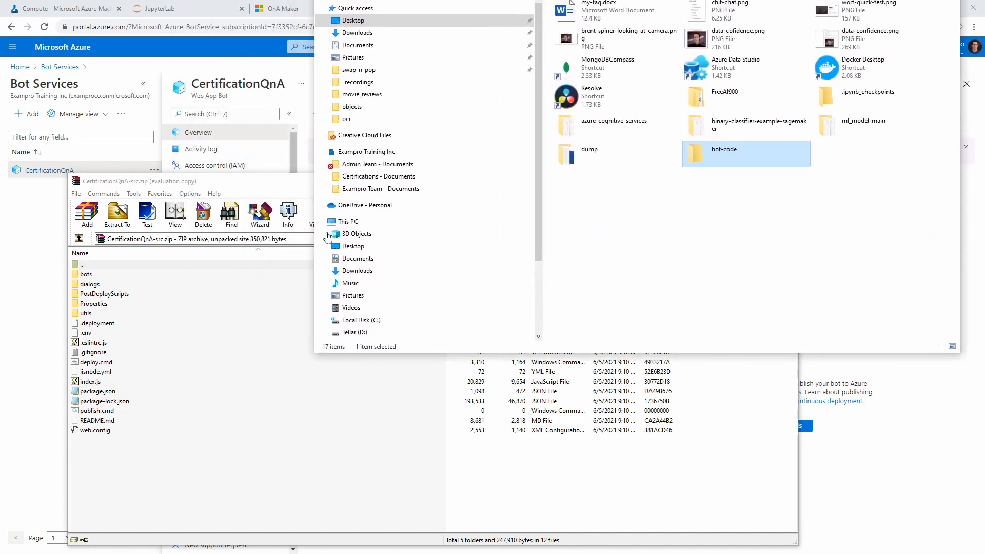
{"action": "left_click", "coordinate": [167, 444]}
{"action": "left_click_drag", "start_coordinate": [180, 457], "coordinate": [110, 274]}
{"action": "left_click_drag", "start_coordinate": [310, 180], "coordinate": [541, 261]}
{"action": "left_click", "coordinate": [701, 173]}
{"action": "double_click", "coordinate": [703, 161]}
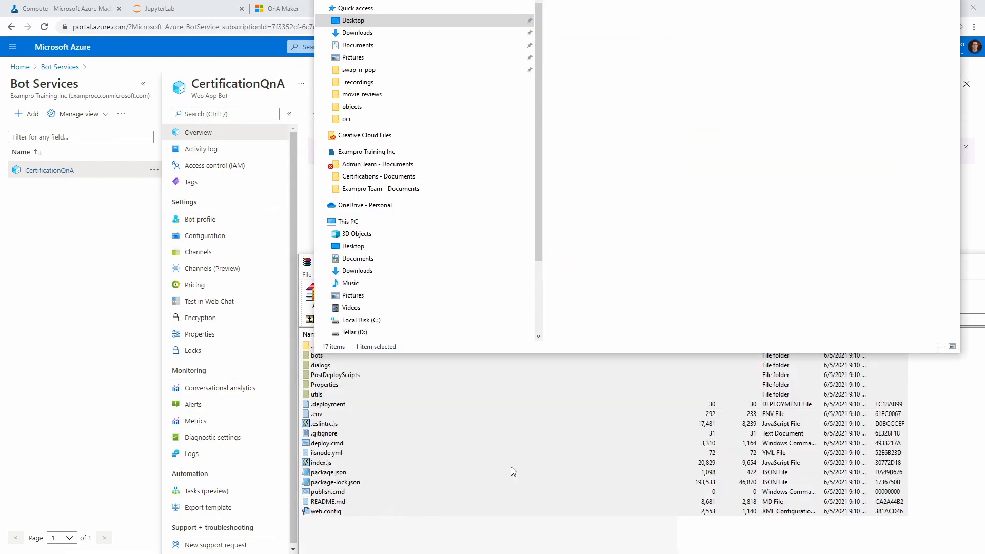
{"action": "left_click_drag", "start_coordinate": [339, 537], "coordinate": [638, 185]}
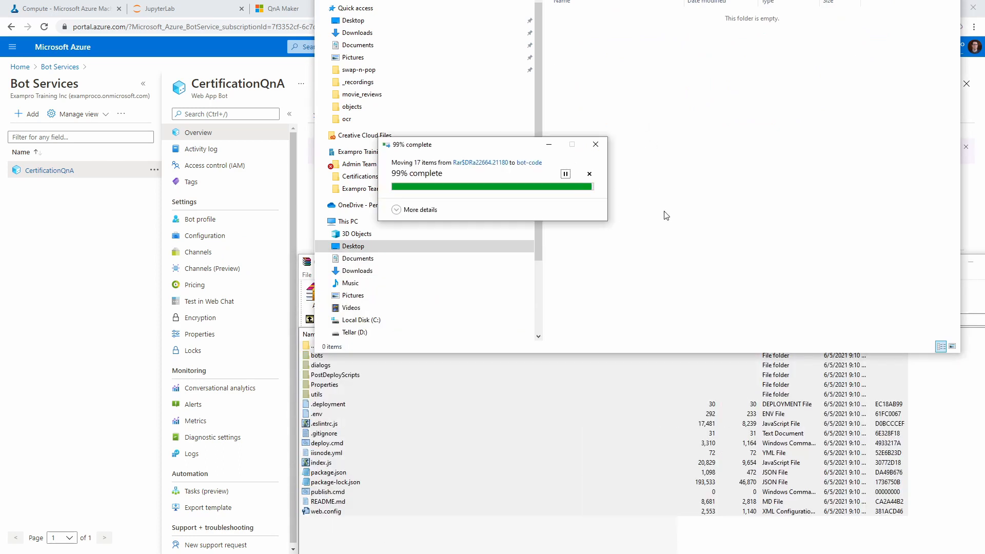
{"action": "left_click", "coordinate": [619, 533]}
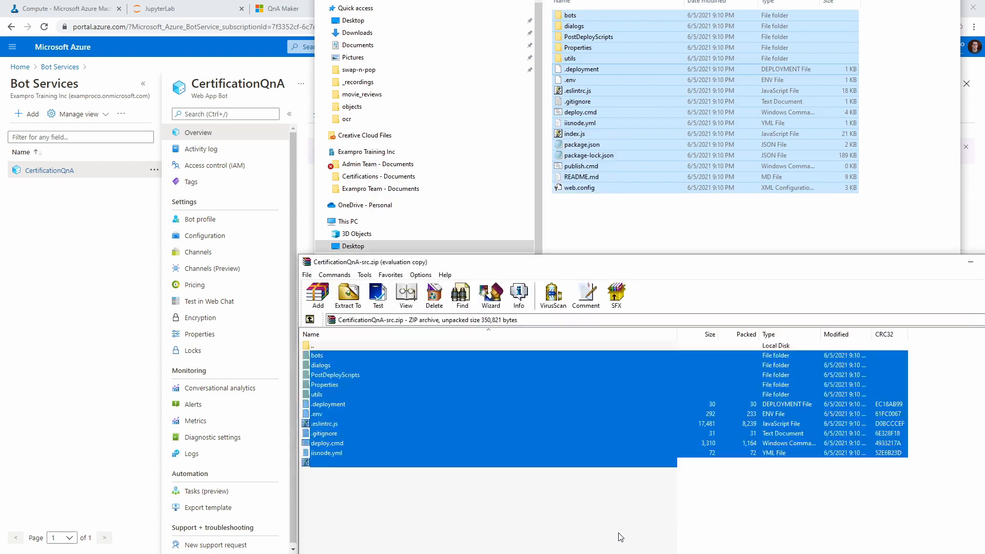
{"action": "left_click_drag", "start_coordinate": [941, 260], "coordinate": [705, 284]}
{"action": "left_click", "coordinate": [781, 286]}
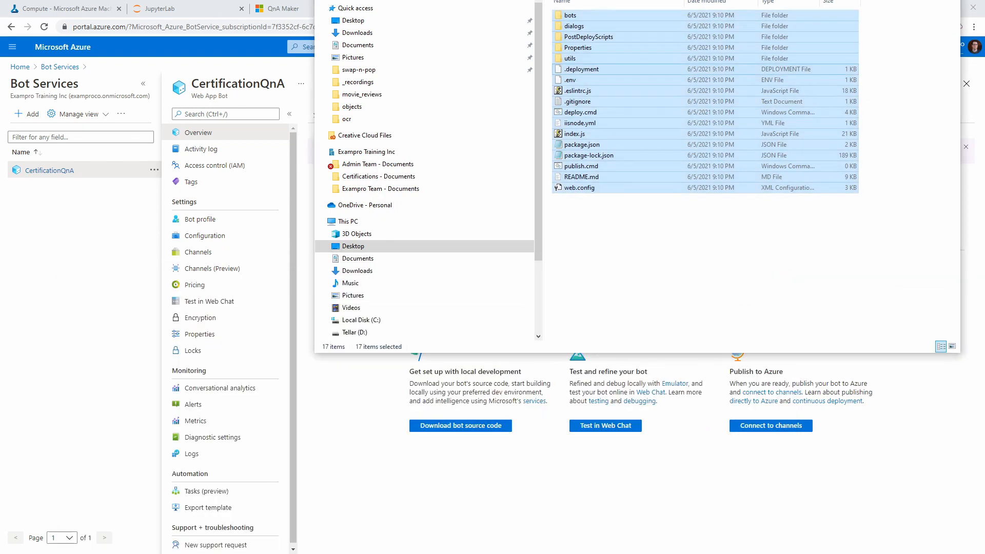
{"action": "left_click_drag", "start_coordinate": [477, 0], "coordinate": [984, 0]}
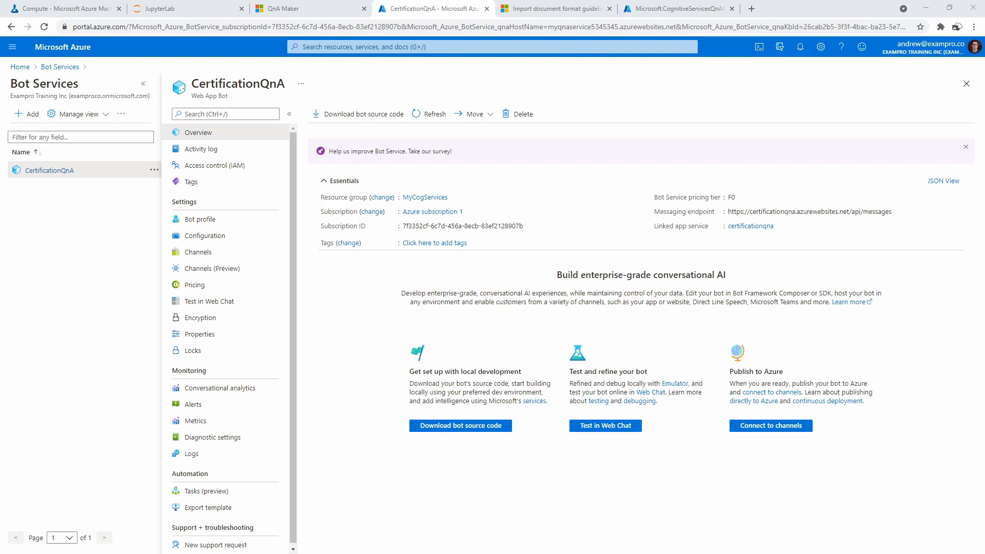
- Switch to the bot-code project in Visual Studio Code and read through index.js
{"action": "left_click_drag", "start_coordinate": [984, 134], "coordinate": [539, 33]}
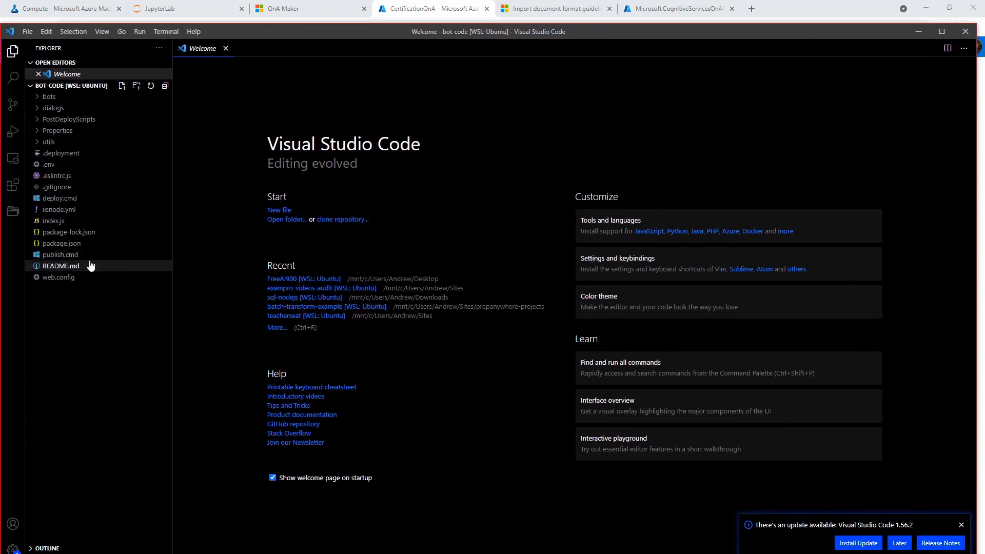
{"action": "left_click", "coordinate": [53, 221]}
{"action": "left_click", "coordinate": [291, 259]}
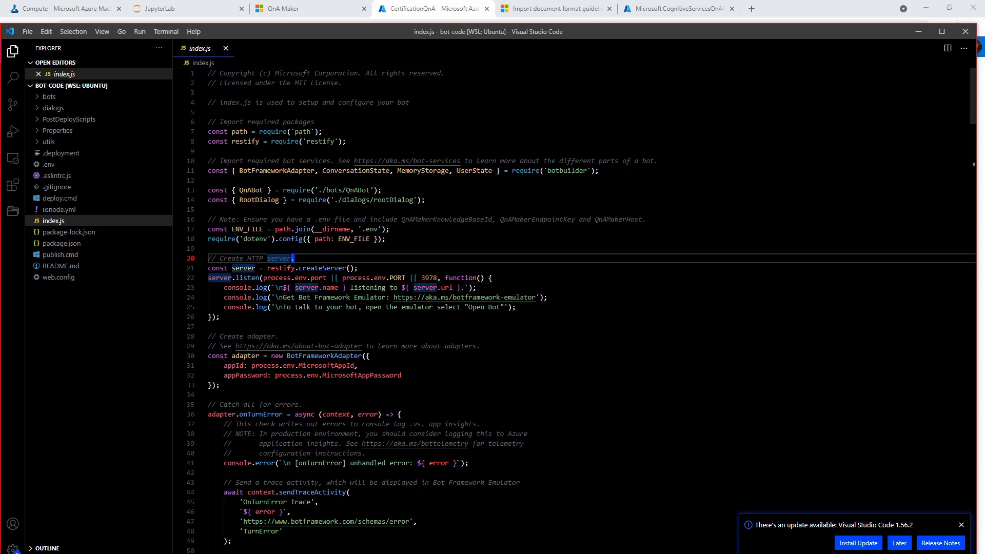
{"action": "scroll", "coordinate": [581, 311], "scroll_direction": "down", "scroll_amount": 5}
{"action": "scroll", "coordinate": [581, 311], "scroll_direction": "down", "scroll_amount": 9}
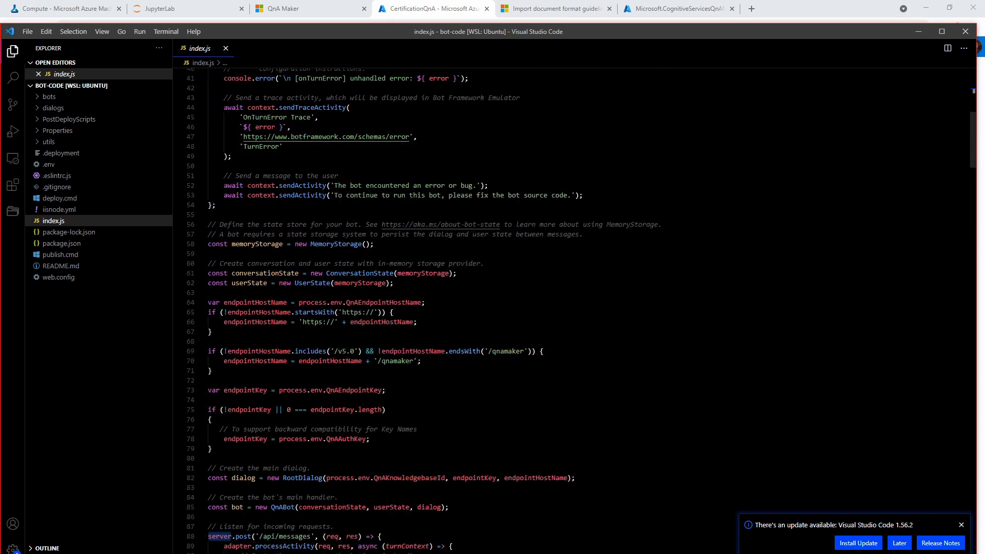
{"action": "scroll", "coordinate": [581, 310], "scroll_direction": "down", "scroll_amount": 15}
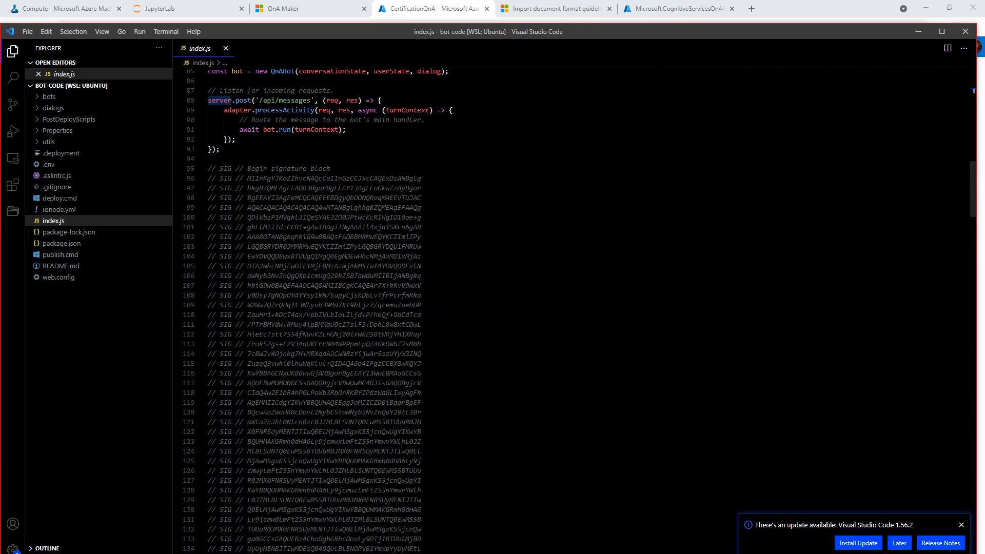
{"action": "scroll", "coordinate": [581, 310], "scroll_direction": "up", "scroll_amount": 6}
{"action": "scroll", "coordinate": [580, 311], "scroll_direction": "down", "scroll_amount": 20}
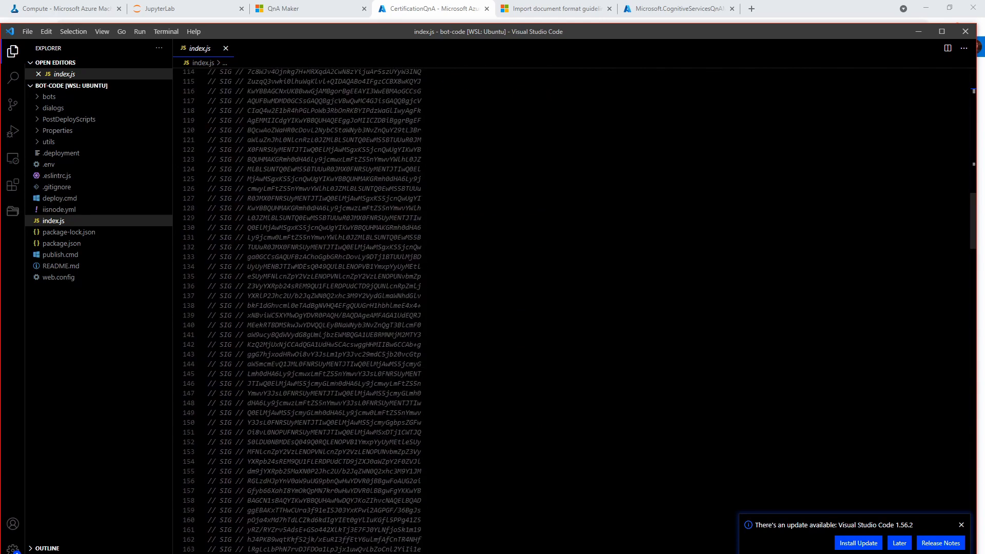
{"action": "scroll", "coordinate": [581, 311], "scroll_direction": "up", "scroll_amount": 20}
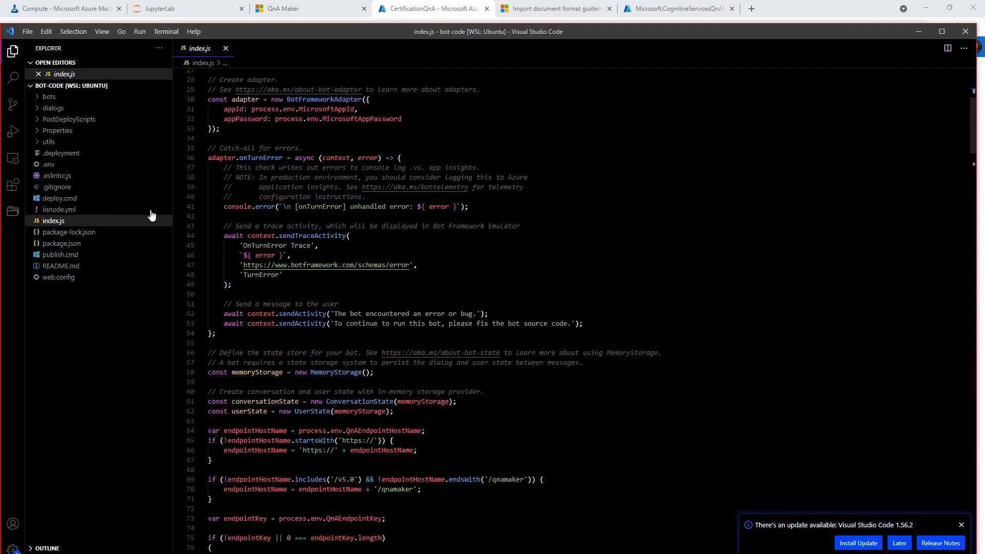
- Examine the code in qnamakerBaseDialog.js and rootDialog.js in the project's dialogs folder
{"action": "left_click", "coordinate": [46, 107]}
{"action": "left_click", "coordinate": [77, 119]}
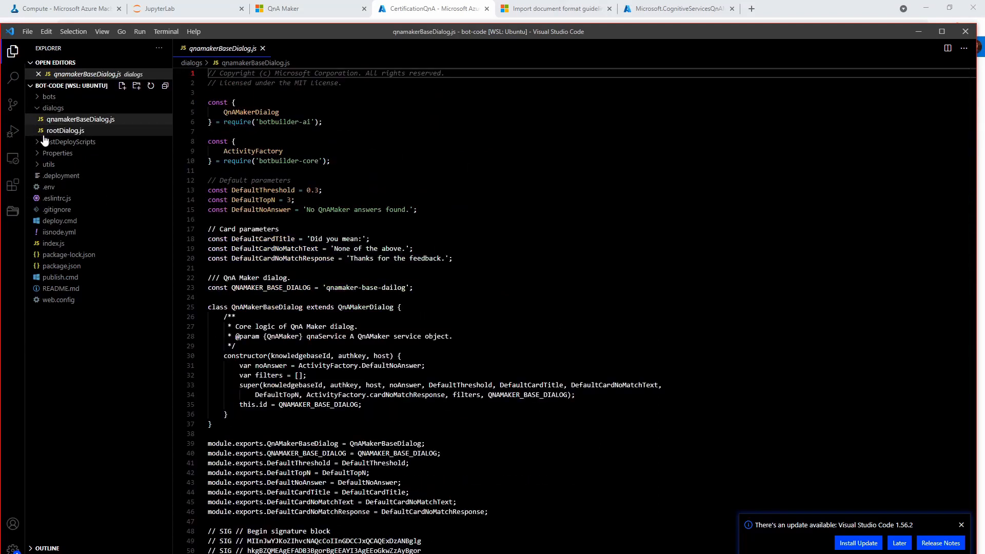
{"action": "scroll", "coordinate": [565, 308], "scroll_direction": "down", "scroll_amount": 8}
{"action": "scroll", "coordinate": [581, 311], "scroll_direction": "up", "scroll_amount": 10}
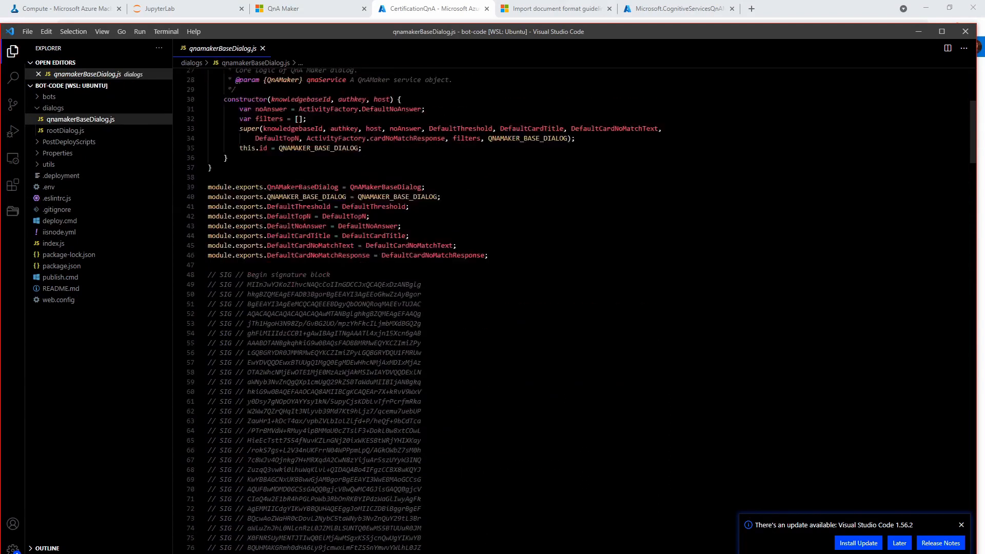
{"action": "left_click", "coordinate": [66, 130]}
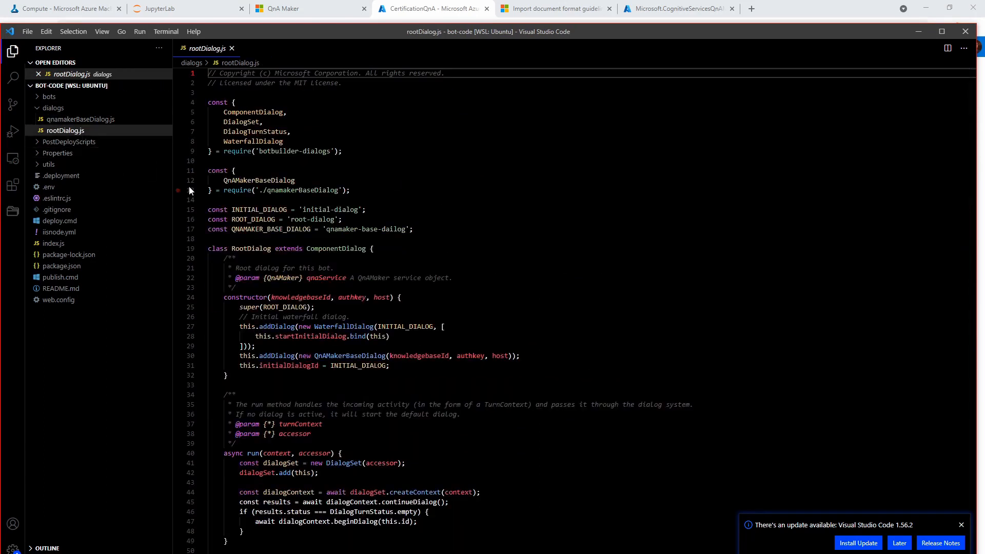
{"action": "scroll", "coordinate": [189, 186], "scroll_direction": "down", "scroll_amount": 4}
{"action": "scroll", "coordinate": [188, 186], "scroll_direction": "up", "scroll_amount": 5}
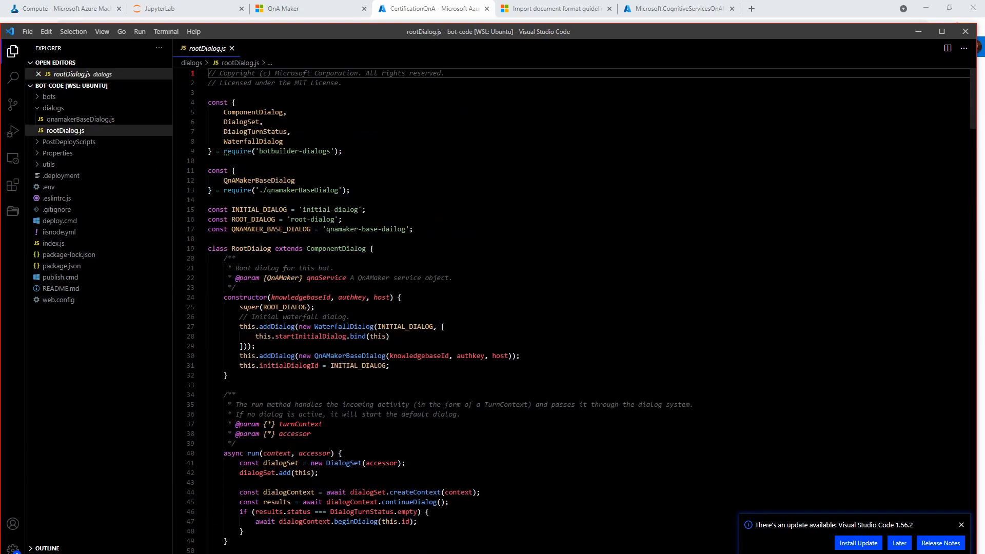
- Read through qnaBot.js in the bots folder, expand the utils folder and move the code editor out of view
{"action": "left_click", "coordinate": [49, 96]}
{"action": "left_click", "coordinate": [60, 107]}
{"action": "scroll", "coordinate": [205, 221], "scroll_direction": "down", "scroll_amount": 17}
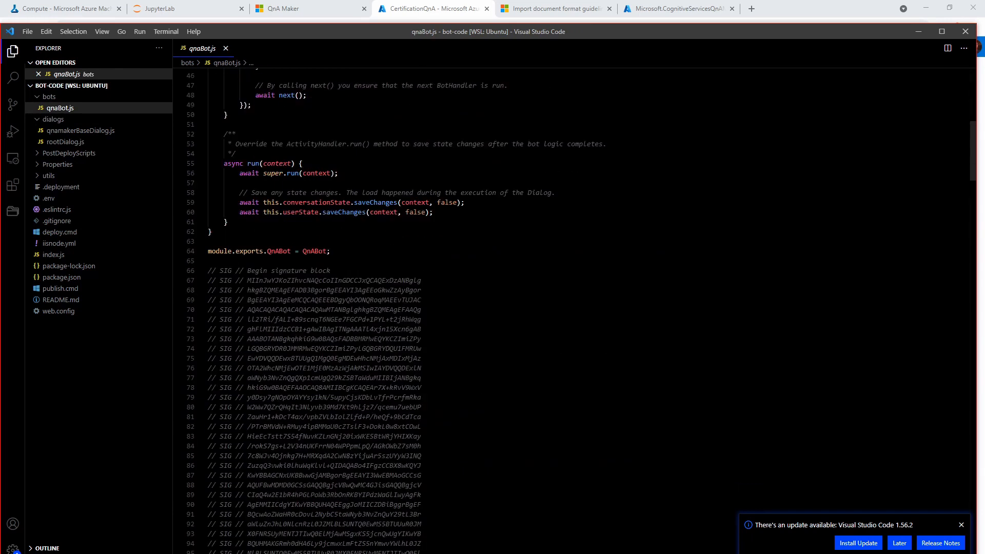
{"action": "scroll", "coordinate": [205, 220], "scroll_direction": "up", "scroll_amount": 13}
{"action": "left_click", "coordinate": [40, 177]}
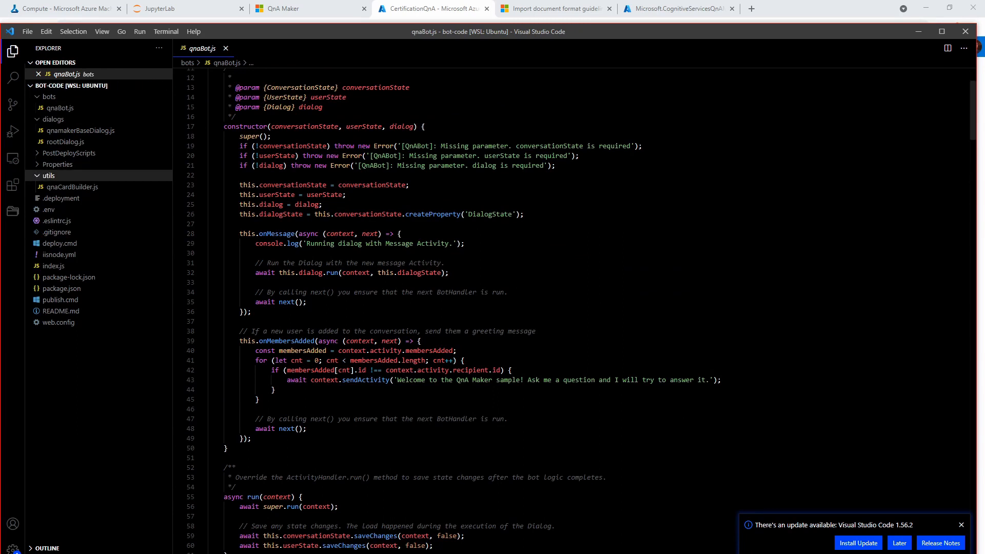
{"action": "left_click_drag", "start_coordinate": [607, 33], "coordinate": [984, 27]}
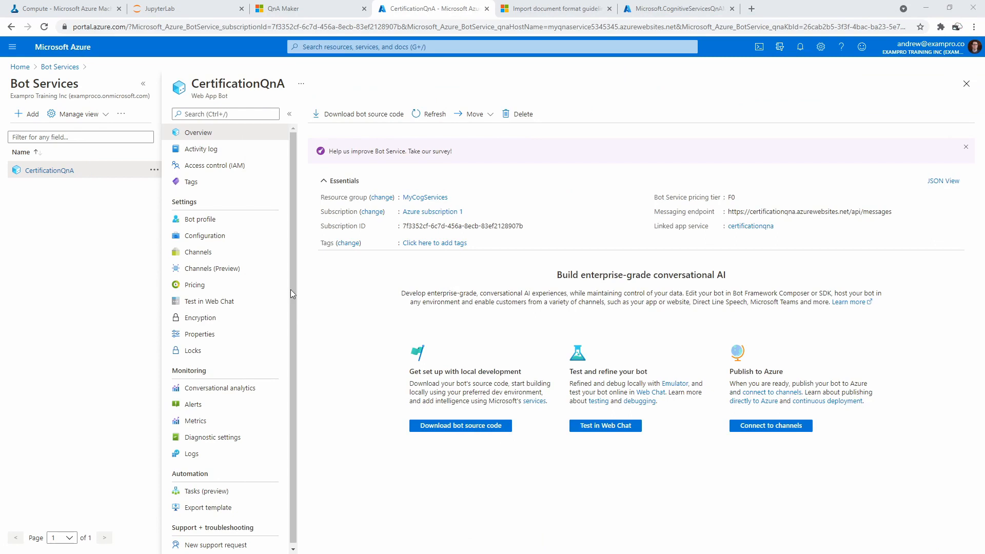
- Open the Web Chat channel of the CertificationQnA bot for editing and review its default site's configuration and embed code
{"action": "left_click", "coordinate": [198, 252]}
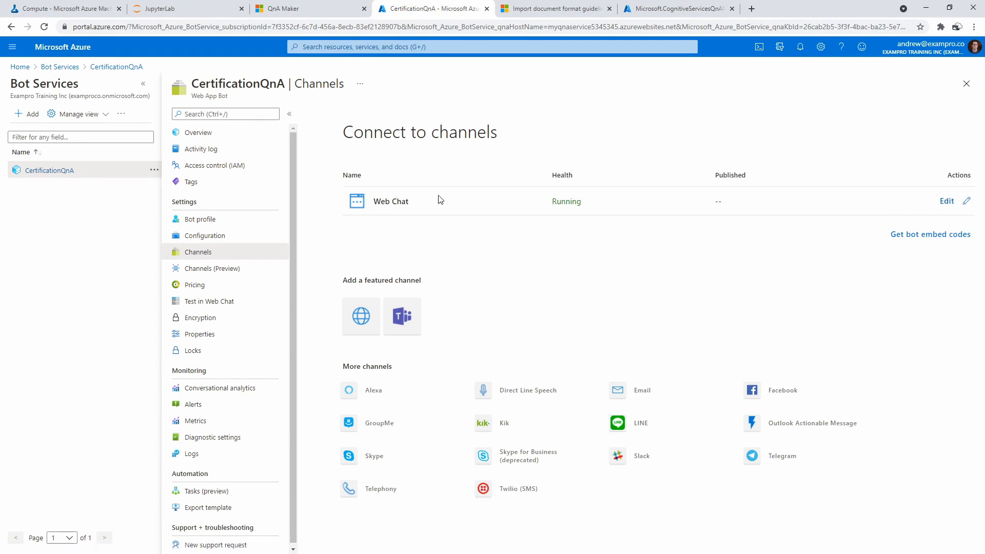
{"action": "left_click", "coordinate": [943, 203]}
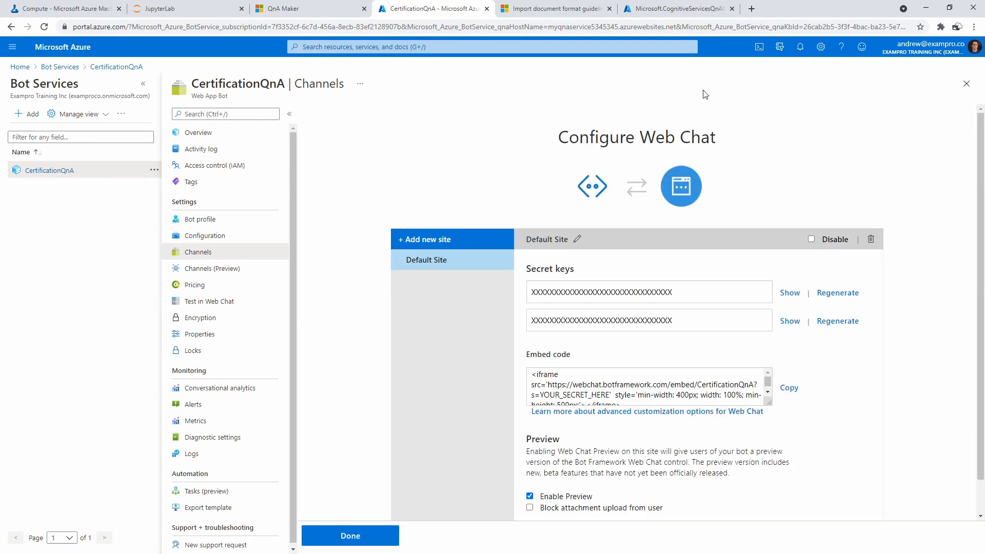
{"action": "scroll", "coordinate": [544, 262], "scroll_direction": "down", "scroll_amount": 1}
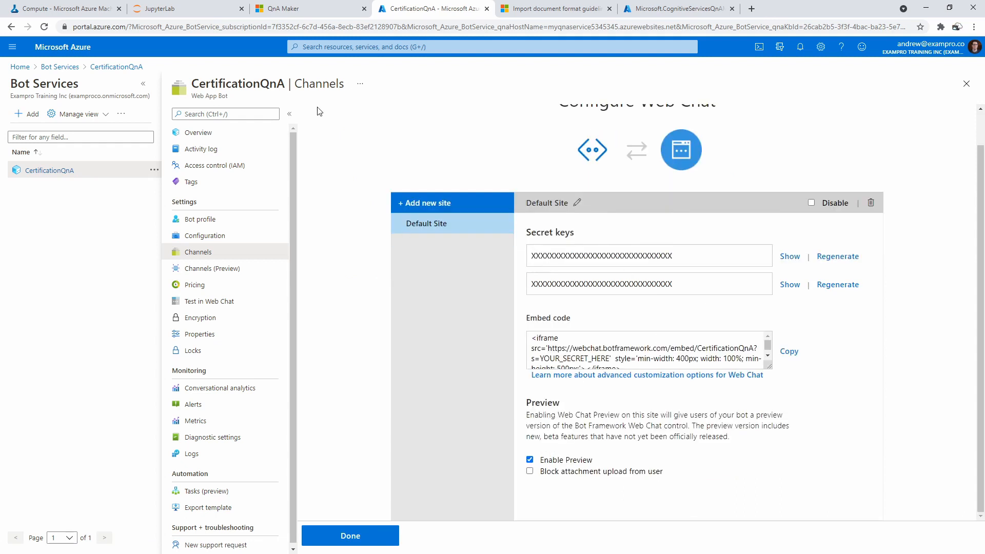
- Switch to JupyterLab and create a new notebook in the cognitive-services folder with the Python 3.6 - AzureML kernel
{"action": "left_click", "coordinate": [174, 11]}
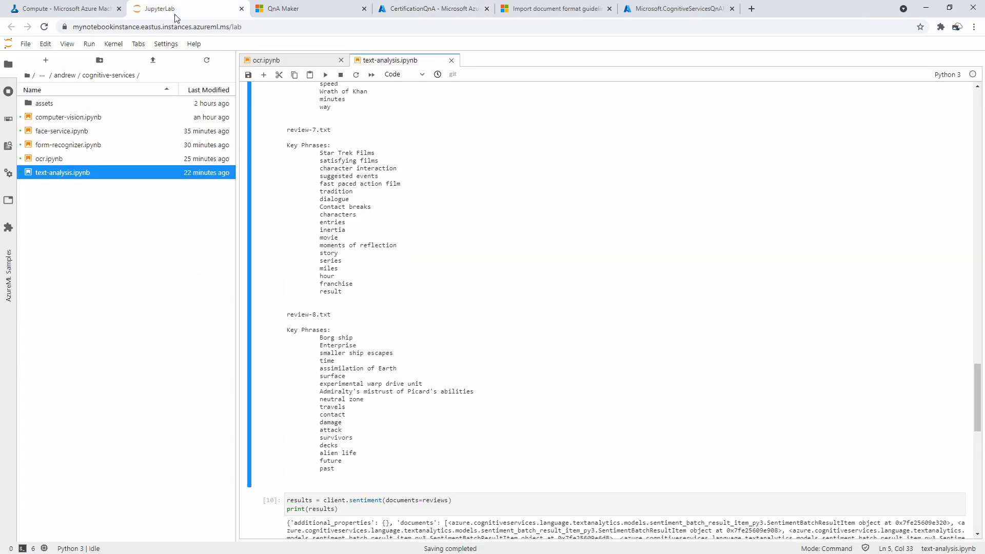
{"action": "right_click", "coordinate": [114, 222]}
{"action": "left_click", "coordinate": [102, 223]}
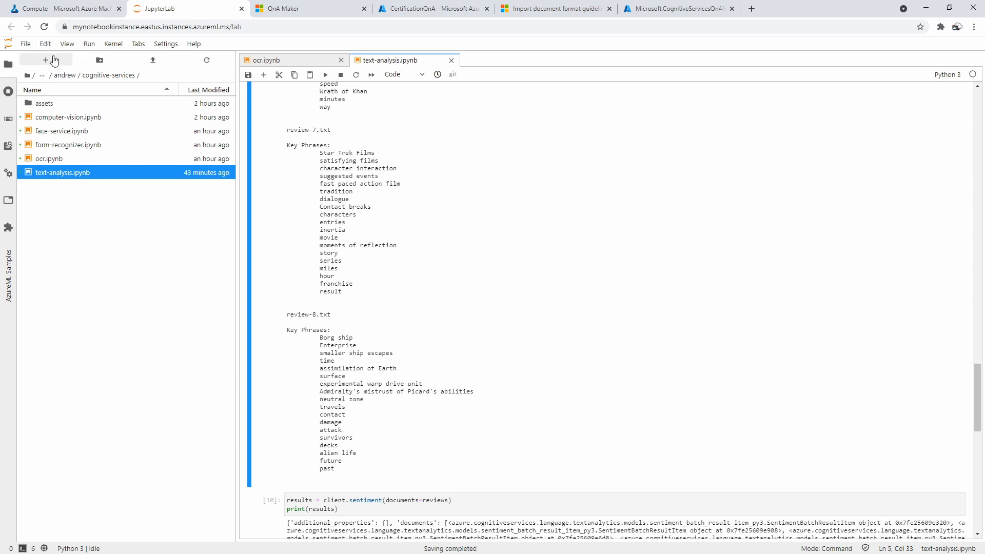
{"action": "left_click", "coordinate": [27, 44]}
{"action": "mouse_move", "coordinate": [45, 60]}
{"action": "left_click", "coordinate": [216, 71]}
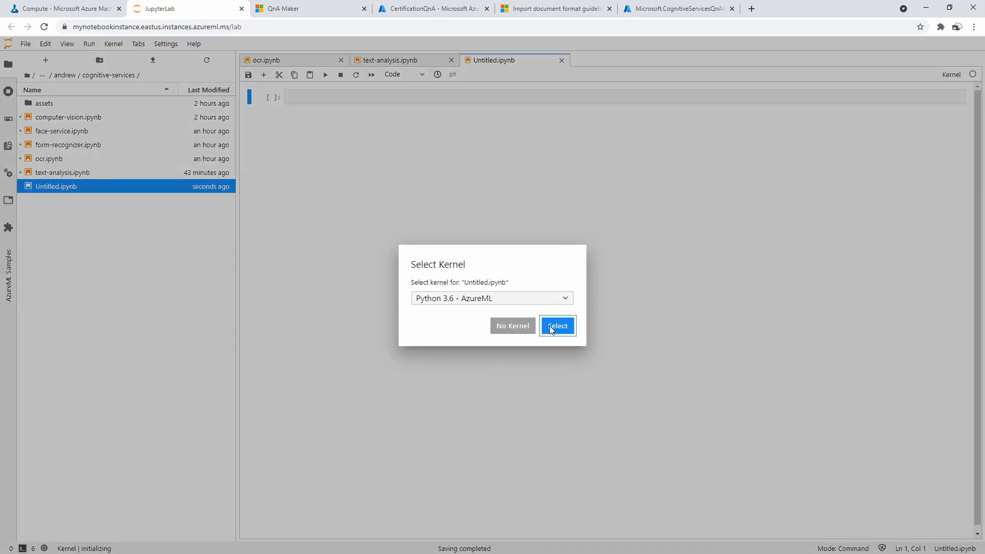
{"action": "left_click", "coordinate": [552, 330]}
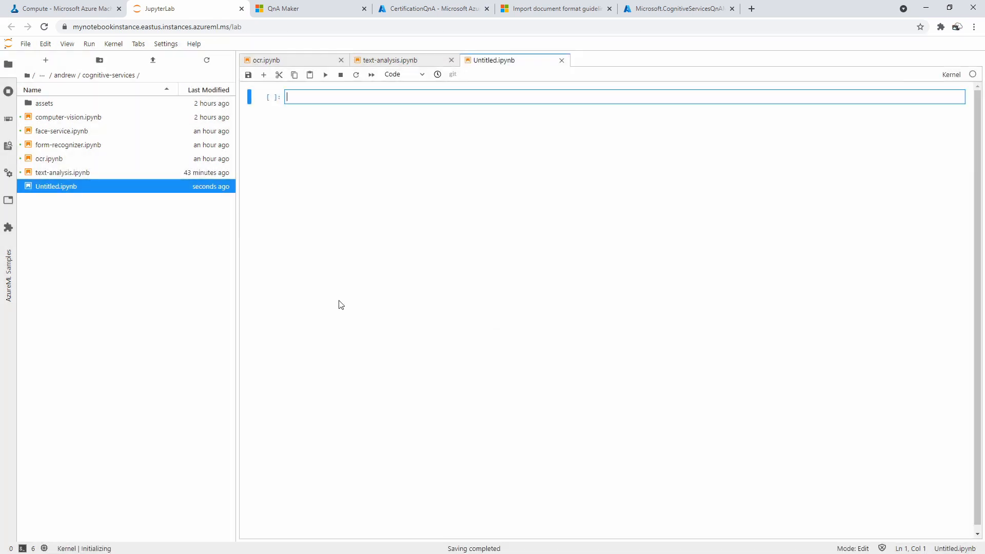
- Rename the new untitled notebook to qna-maker.ipynb and place the cursor in its first cell
{"action": "right_click", "coordinate": [67, 191]}
{"action": "left_click", "coordinate": [110, 232]}
{"action": "type", "text": "q"}
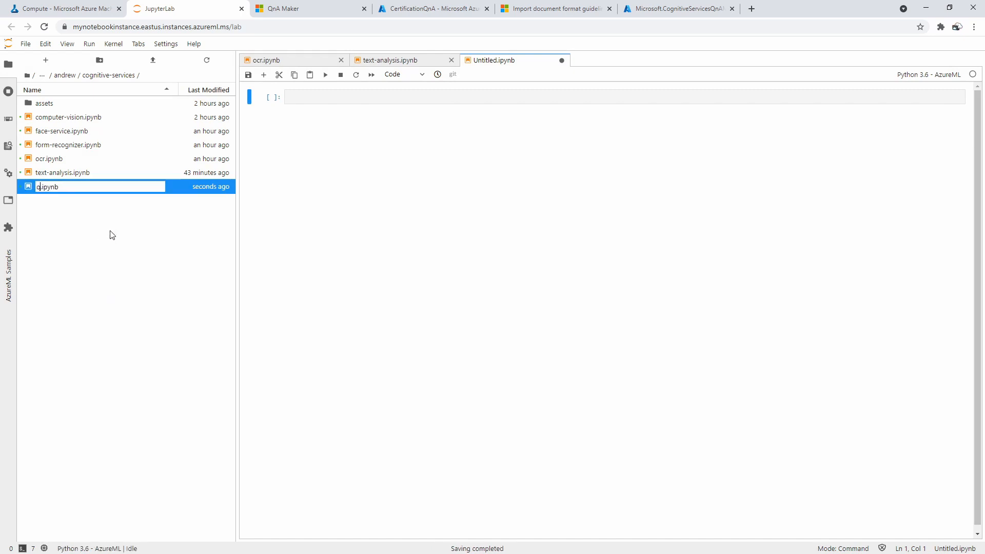
{"action": "type", "text": "na-maker"}
{"action": "key", "text": "Return"}
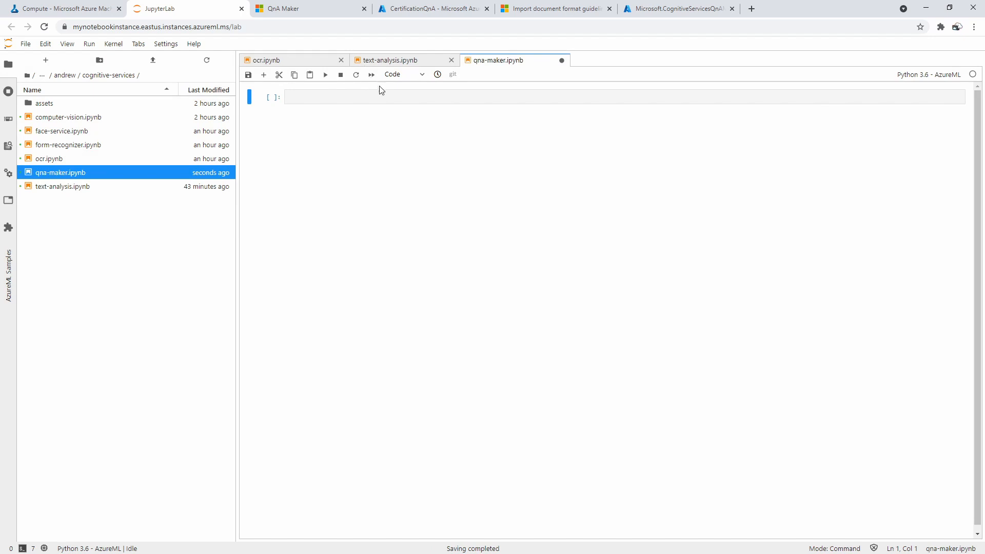
{"action": "left_click", "coordinate": [387, 97]}
- Return to the CertificationQnA bot's Web Chat configuration in the Azure portal and copy the default site's embed code
{"action": "left_click", "coordinate": [308, 16]}
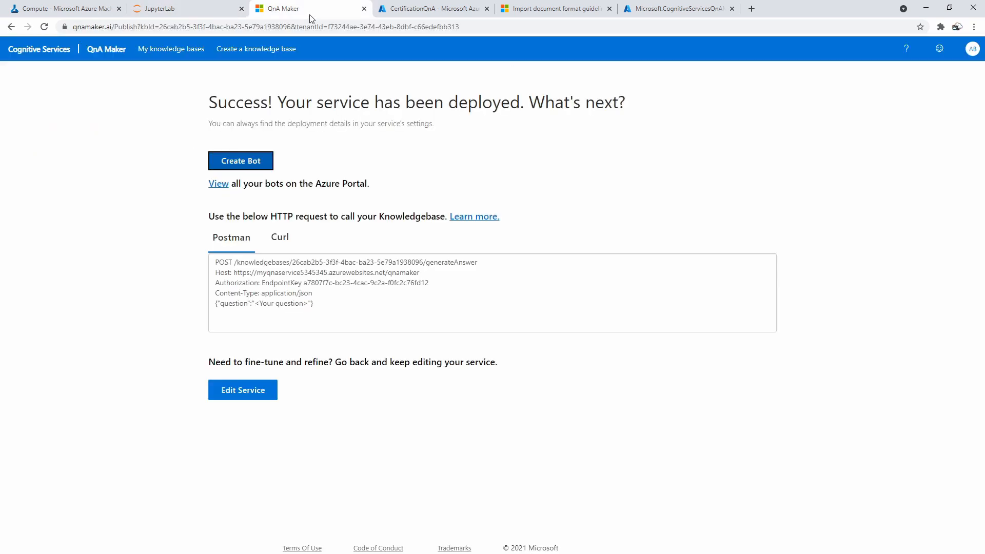
{"action": "left_click", "coordinate": [154, 12]}
{"action": "left_click", "coordinate": [93, 10]}
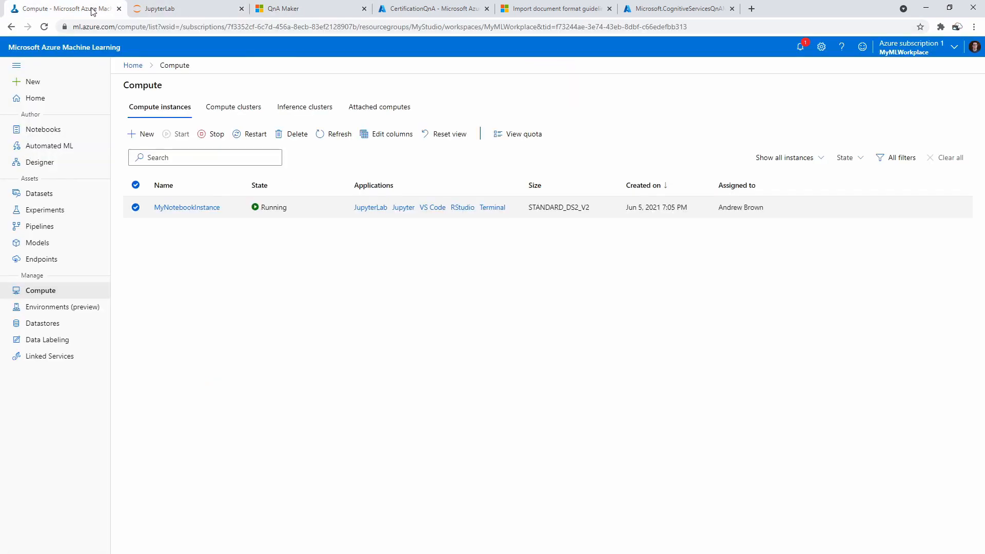
{"action": "left_click", "coordinate": [185, 6]}
{"action": "left_click", "coordinate": [677, 14]}
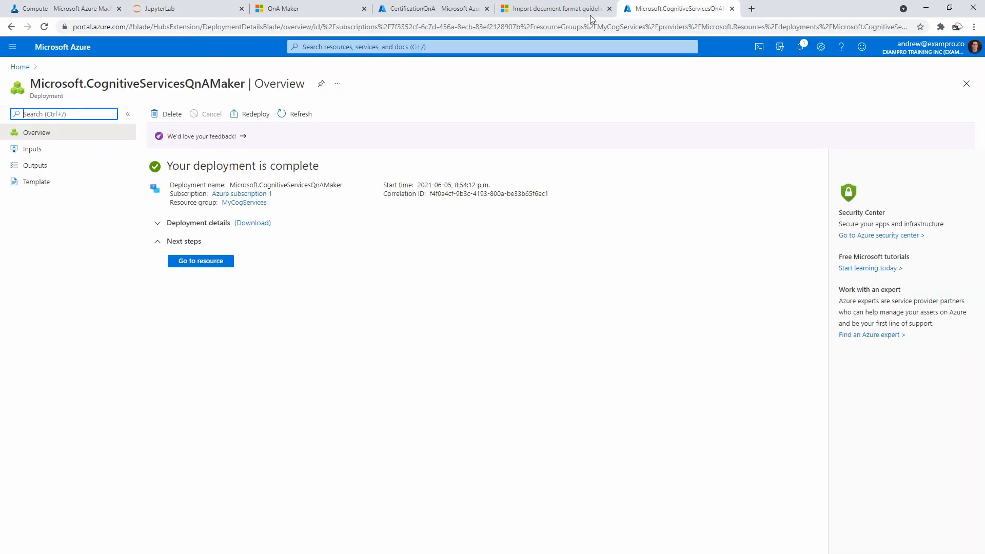
{"action": "left_click", "coordinate": [572, 16]}
{"action": "left_click", "coordinate": [448, 15]}
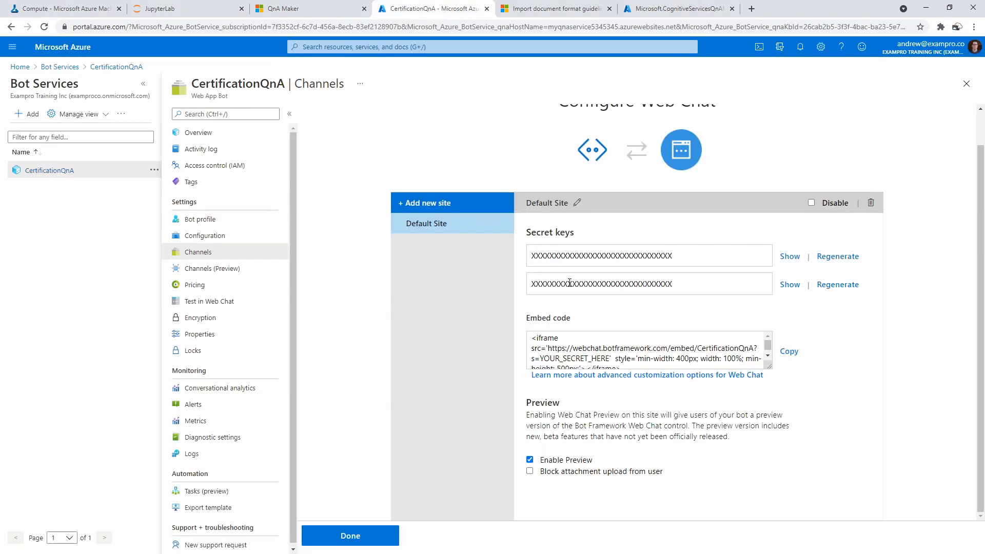
{"action": "left_click", "coordinate": [788, 351]}
{"action": "key", "text": "ctrl+c"}
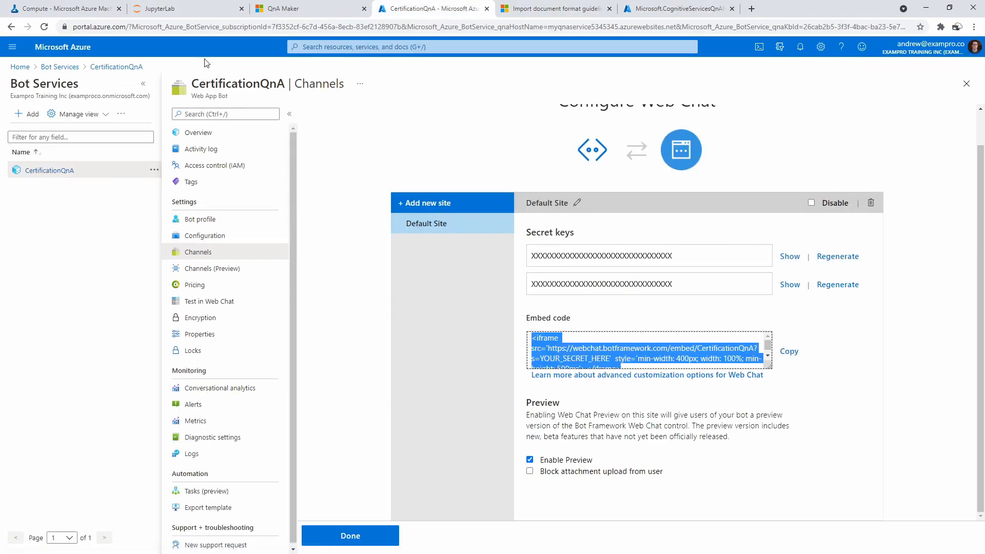
- Switch back to the qna-maker notebook, enter the %%html cell magic in the first cell and run it
{"action": "left_click", "coordinate": [326, 14]}
{"action": "left_click", "coordinate": [234, 16]}
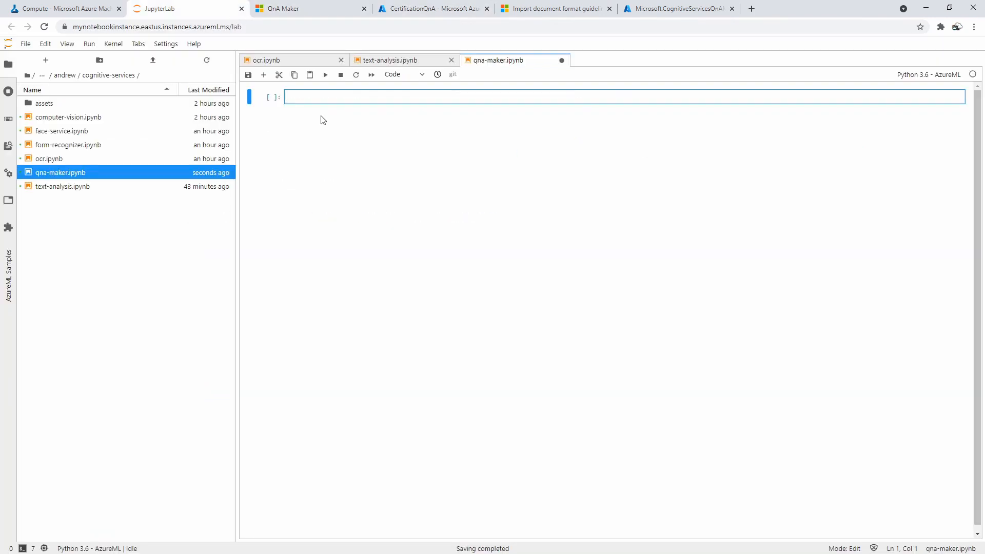
{"action": "type", "text": "%%hmtl"}
{"action": "key", "text": "BackSpace"}
{"action": "key", "text": "BackSpace"}
{"action": "key", "text": "BackSpace"}
{"action": "type", "text": "ht,;"}
{"action": "type", "text": "ml"}
{"action": "key", "text": "shift+Return"}
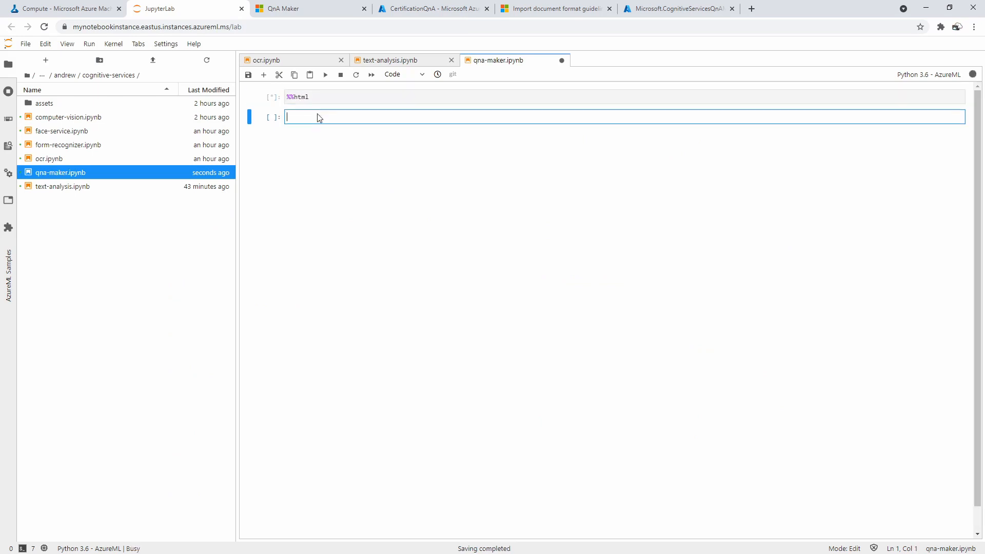
- Paste the copied Web Chat iframe embed code on a new line below %%html
{"action": "left_click", "coordinate": [332, 96]}
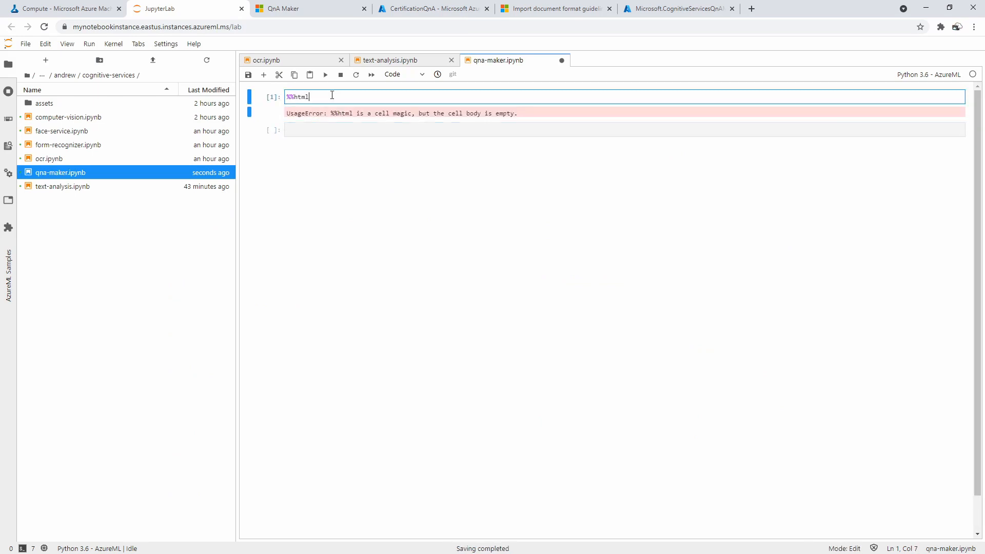
{"action": "key", "text": "Return"}
{"action": "key", "text": "ctrl+v"}
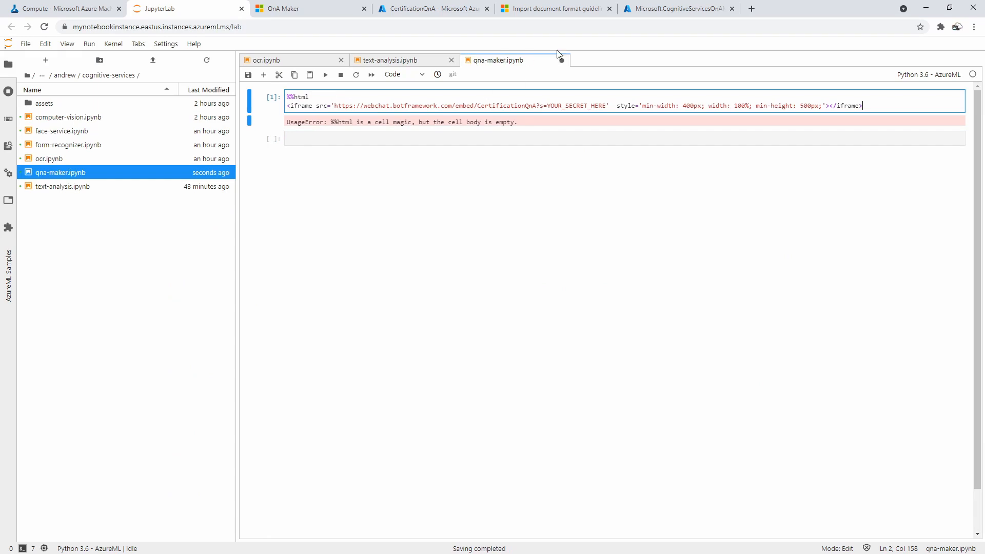
- Go back to the bot's Web Chat configuration, reveal the default site's first secret key and copy it
{"action": "double_click", "coordinate": [571, 105]}
{"action": "left_click", "coordinate": [641, 11]}
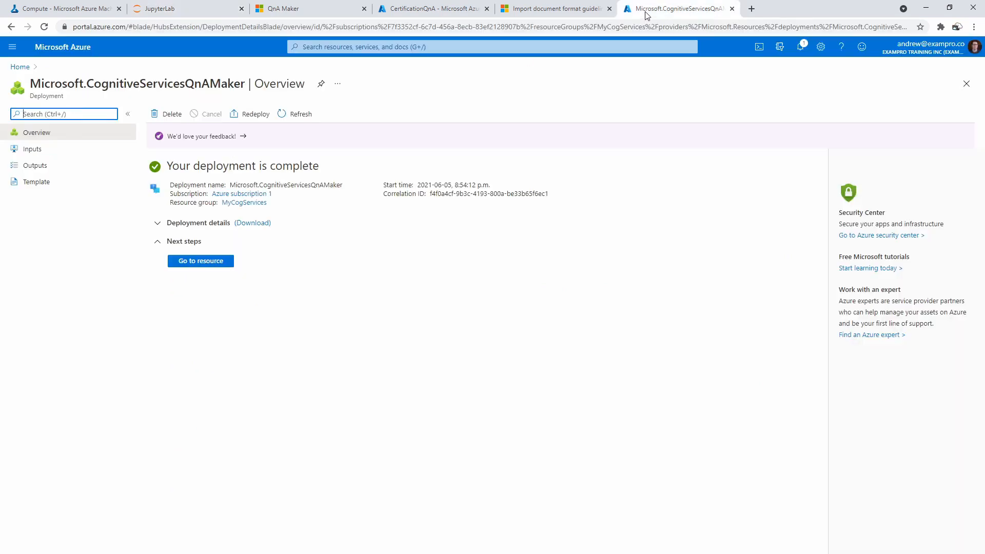
{"action": "left_click", "coordinate": [572, 10]}
{"action": "left_click", "coordinate": [462, 10]}
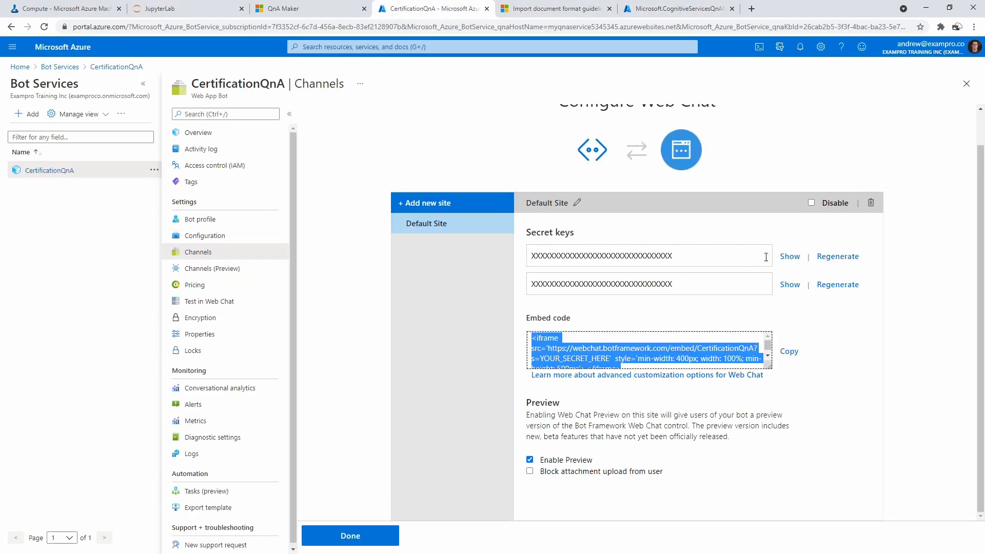
{"action": "left_click", "coordinate": [790, 256]}
{"action": "left_click_drag", "start_coordinate": [764, 255], "coordinate": [362, 76]}
{"action": "key", "text": "ctrl+c"}
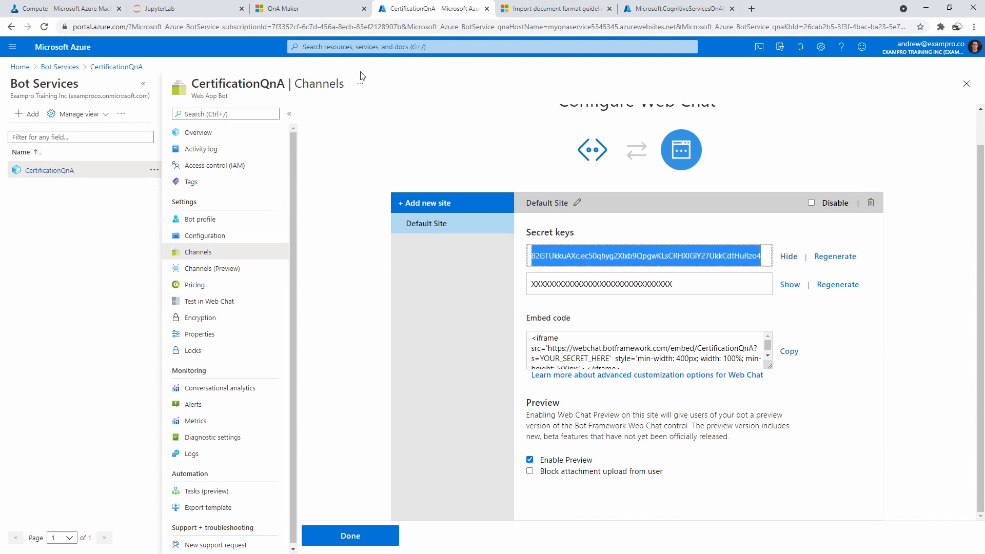
- Replace the YOUR_SECRET_HERE placeholder in the notebook's iframe URL with the copied Web Chat secret key and run the cell
{"action": "left_click", "coordinate": [226, 16]}
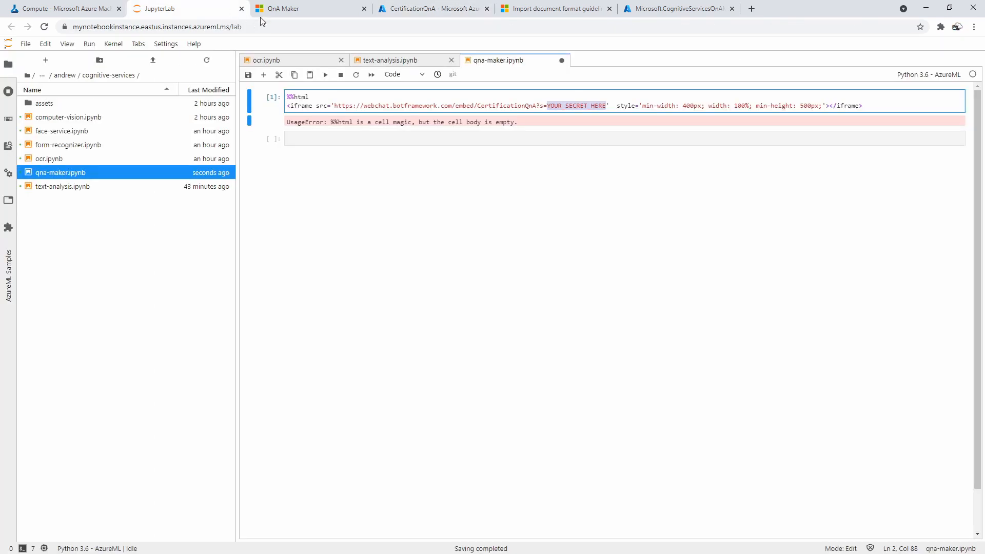
{"action": "triple_click", "coordinate": [585, 105]}
{"action": "double_click", "coordinate": [584, 105]}
{"action": "key", "text": "ctrl+v"}
{"action": "left_click", "coordinate": [325, 74]}
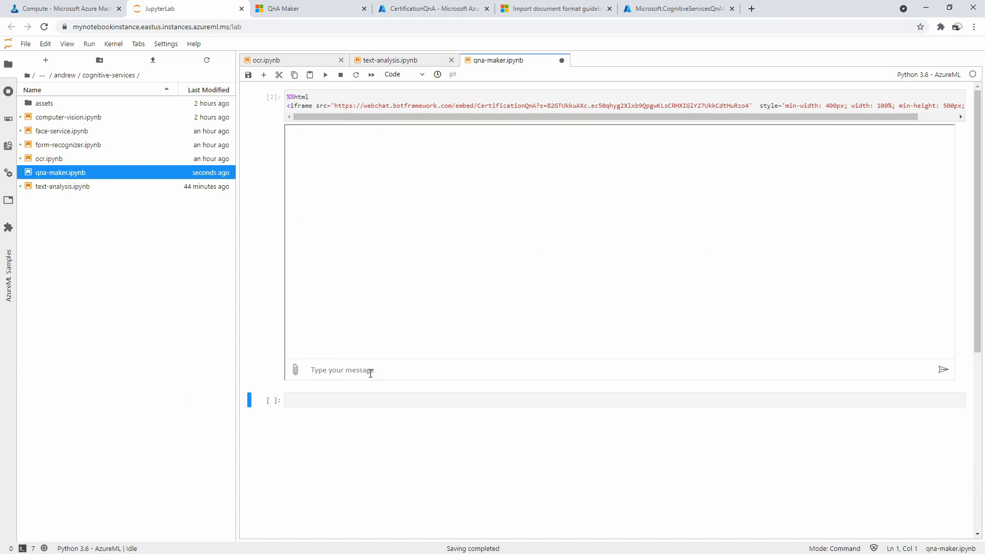
- Test the embedded chat bot by sending the messages "where am i?" and "who are you?"
{"action": "type", "text": "where am i?"}
{"action": "key", "text": "Return"}
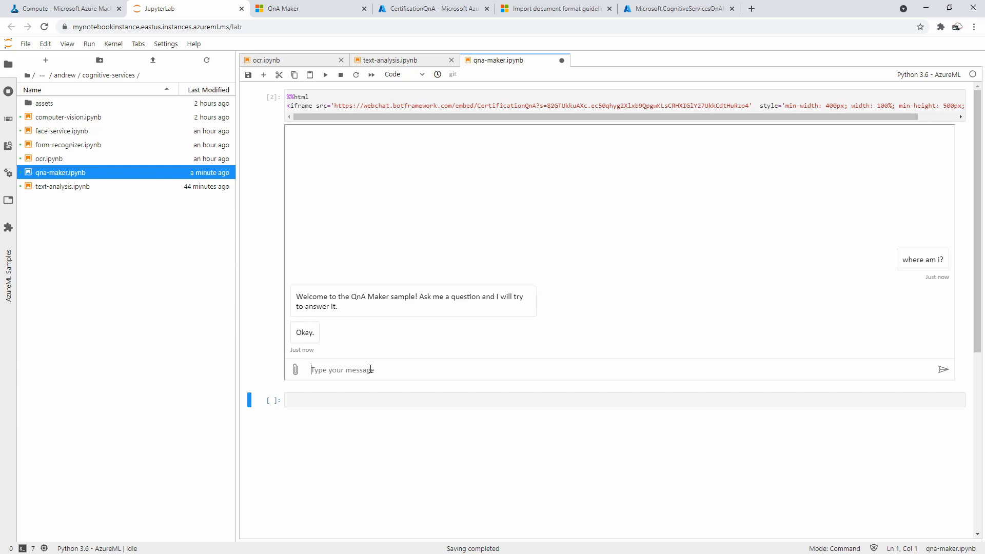
{"action": "left_click", "coordinate": [385, 370]}
{"action": "type", "text": "who are you?"}
{"action": "key", "text": "Return"}
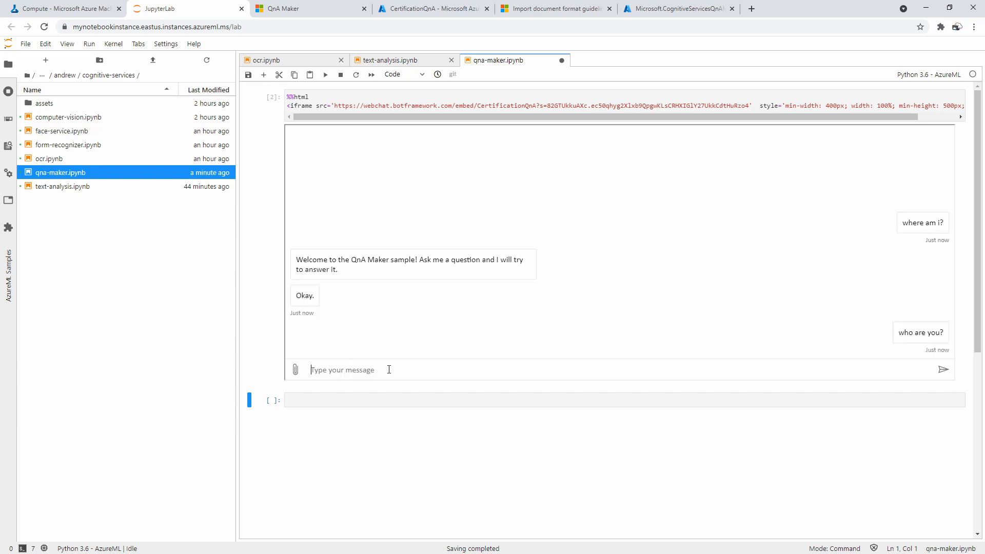
- Ask the embedded bot the question "how many Azure Certifications?"
{"action": "type", "text": "how man"}
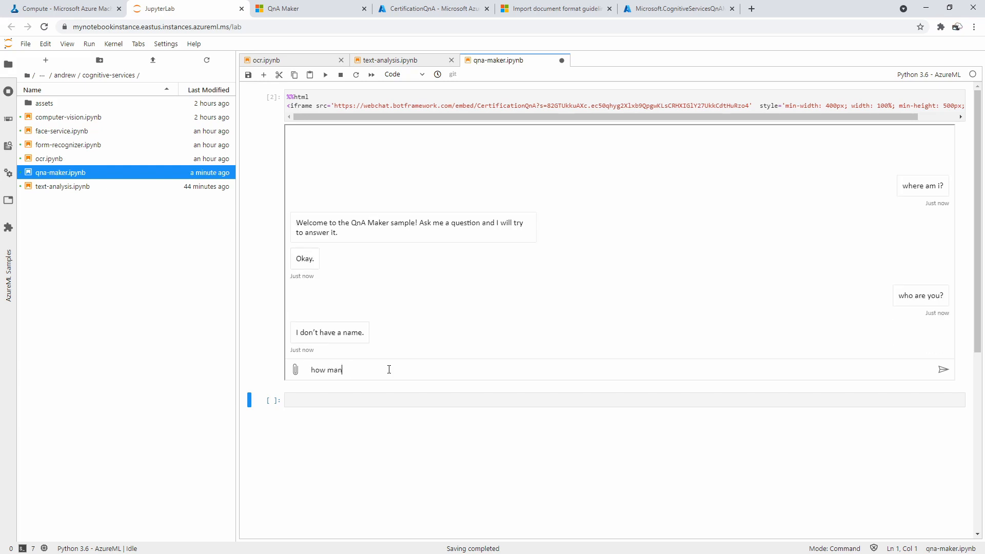
{"action": "type", "text": "y Azure Certifications are there?"}
{"action": "key", "text": "BackSpace"}
{"action": "key", "text": "BackSpace"}
{"action": "key", "text": "BackSpace"}
{"action": "key", "text": "BackSpace"}
{"action": "key", "text": "BackSpace"}
{"action": "key", "text": "BackSpace"}
{"action": "key", "text": "BackSpace"}
{"action": "key", "text": "BackSpace"}
{"action": "key", "text": "Return"}
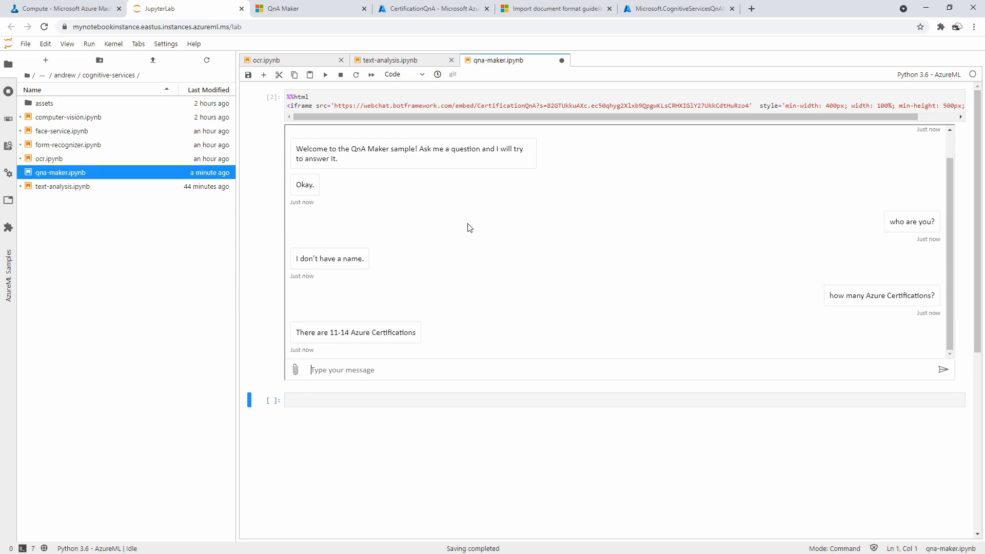
- Close the qna-maker notebook without saving its changes
{"action": "left_click", "coordinate": [561, 60]}
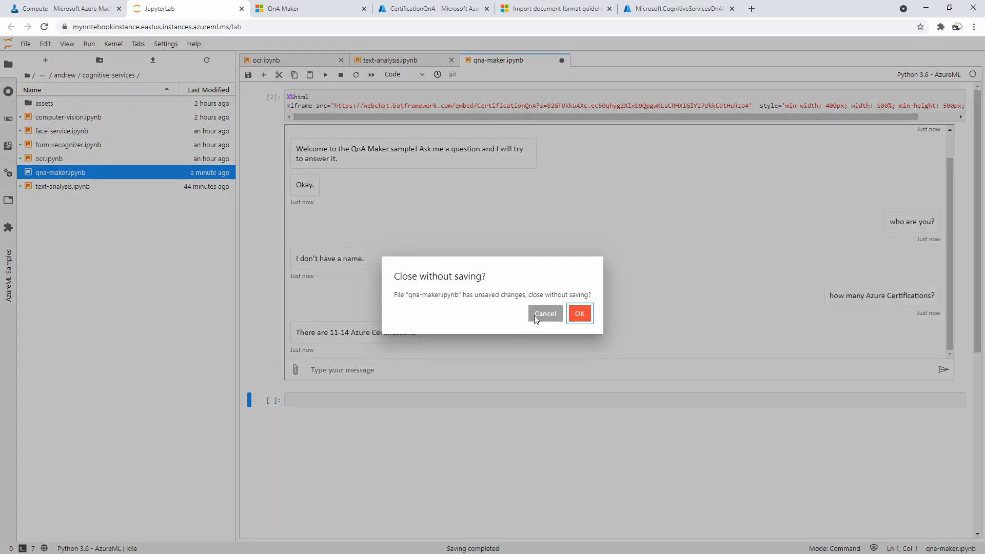
{"action": "left_click", "coordinate": [578, 314]}
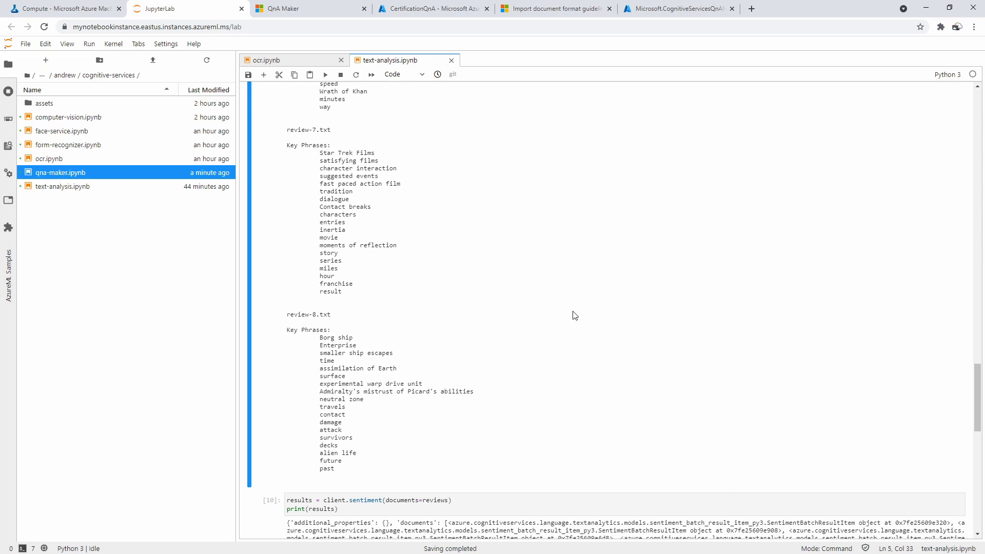